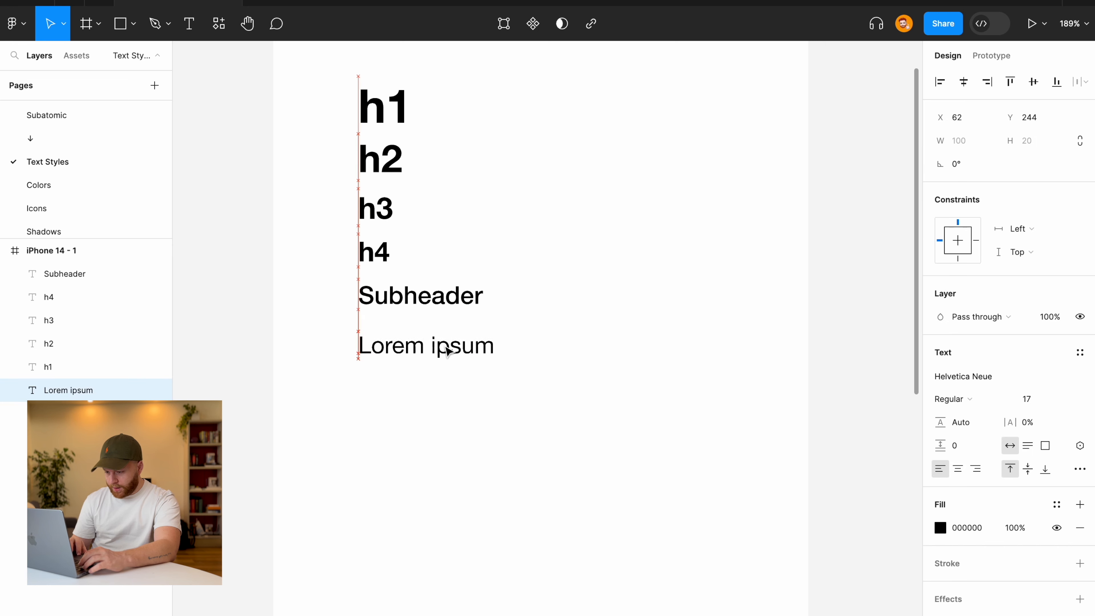
Duplicate the Lorem ipsum line below itself and set the copy to size 15.
scroll(447, 340, "down", 5)
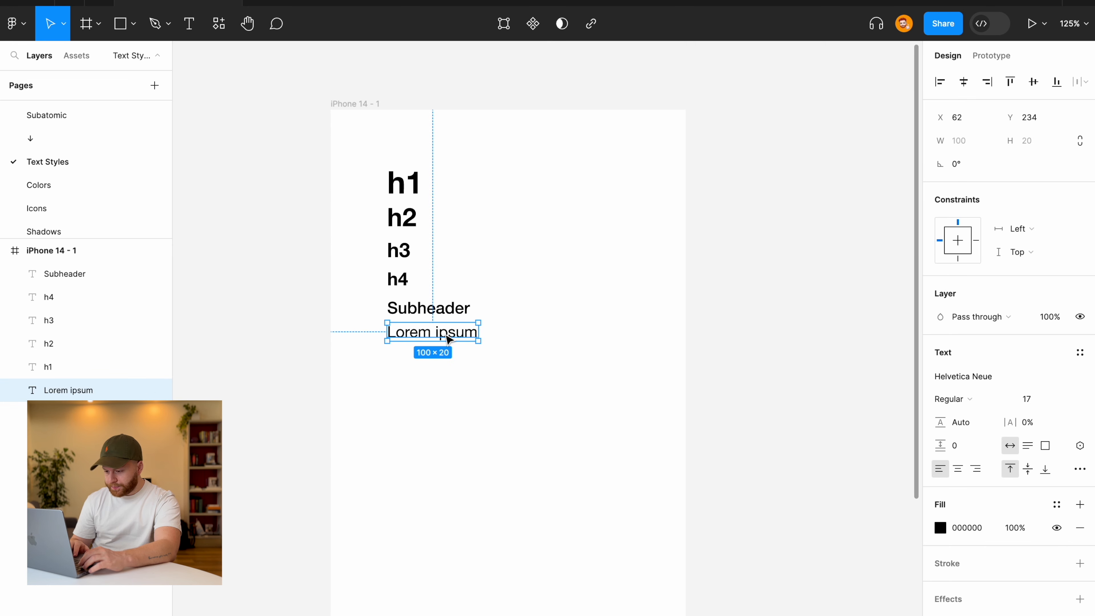
scroll(447, 340, "up", 4)
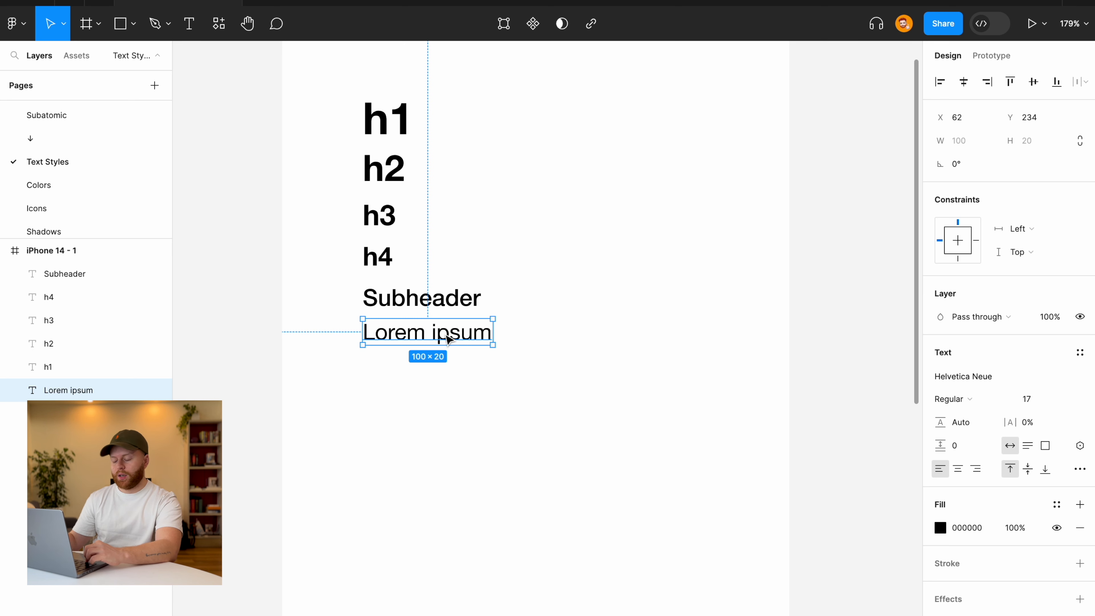
left_click_drag(447, 339, 449, 373)
left_click(512, 374)
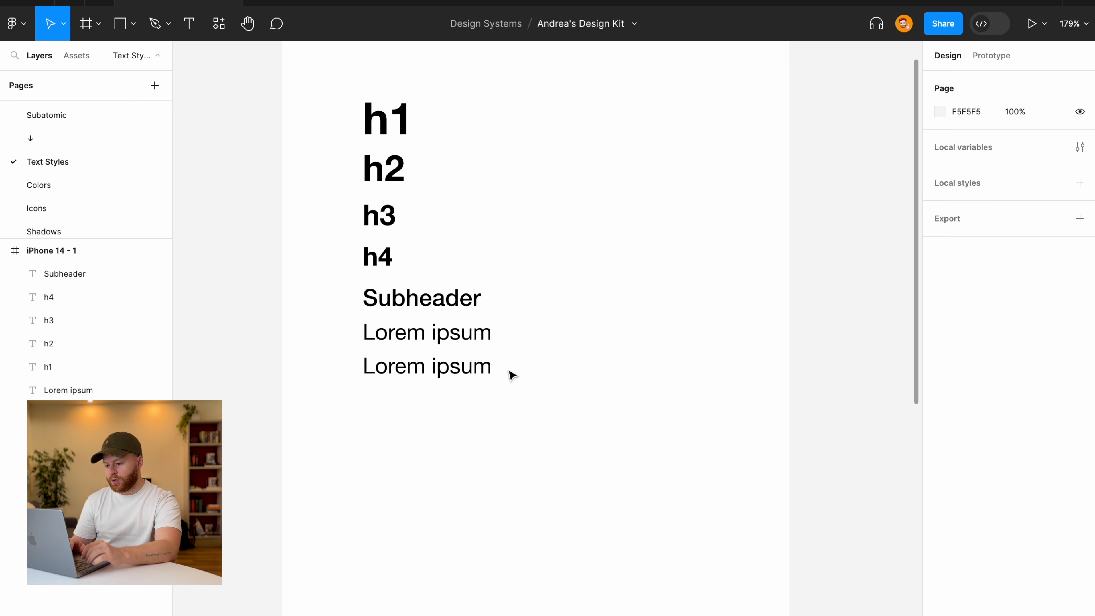
left_click(471, 366)
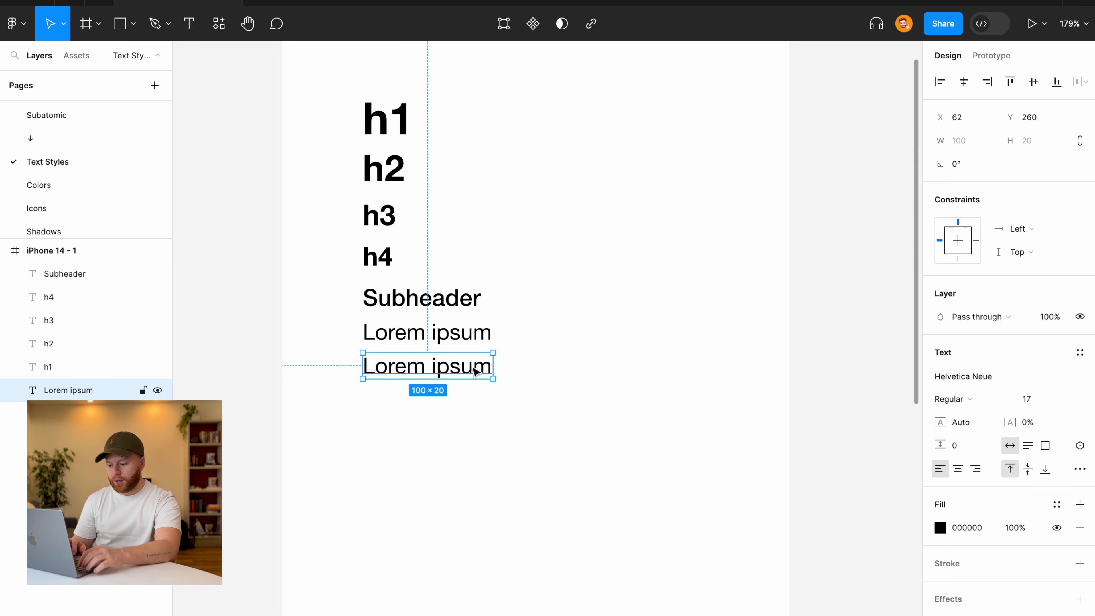
left_click(1065, 401)
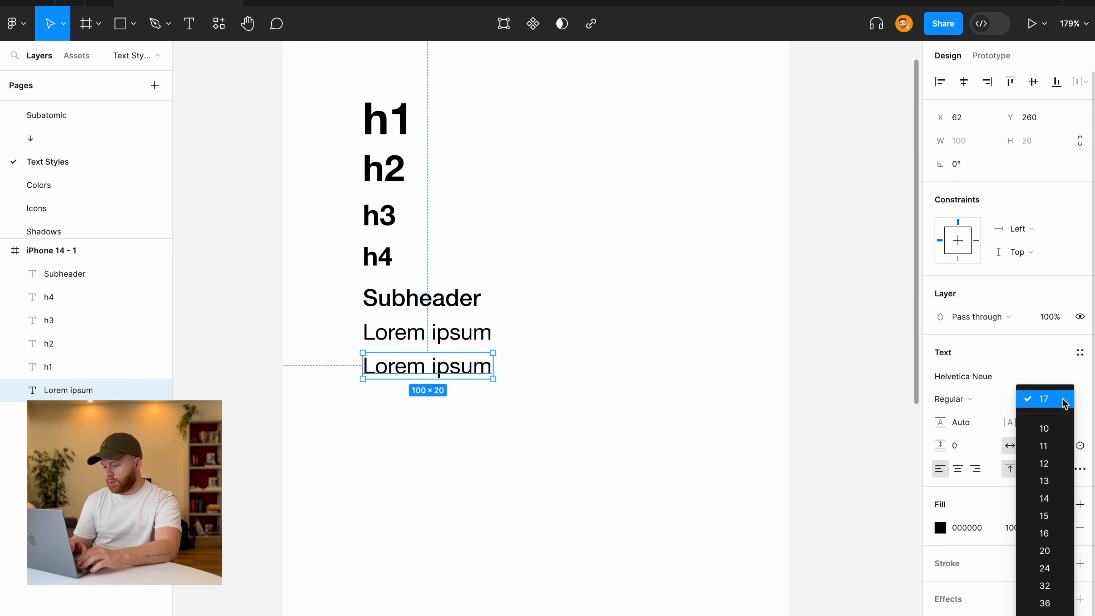
left_click(1024, 398)
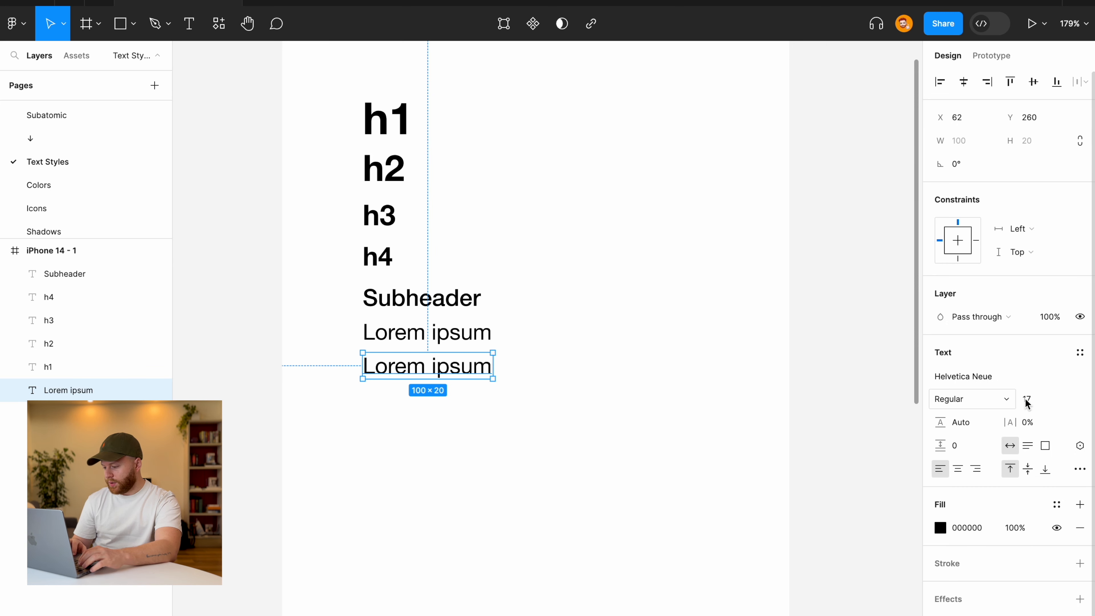
left_click(1022, 401)
type("1")
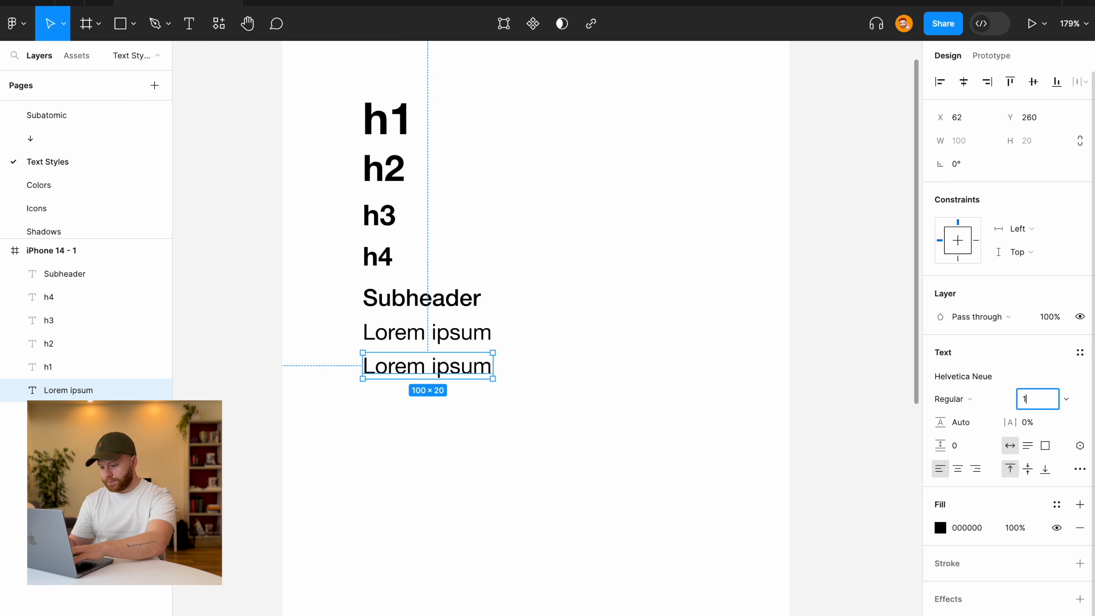
type("5")
key("Return")
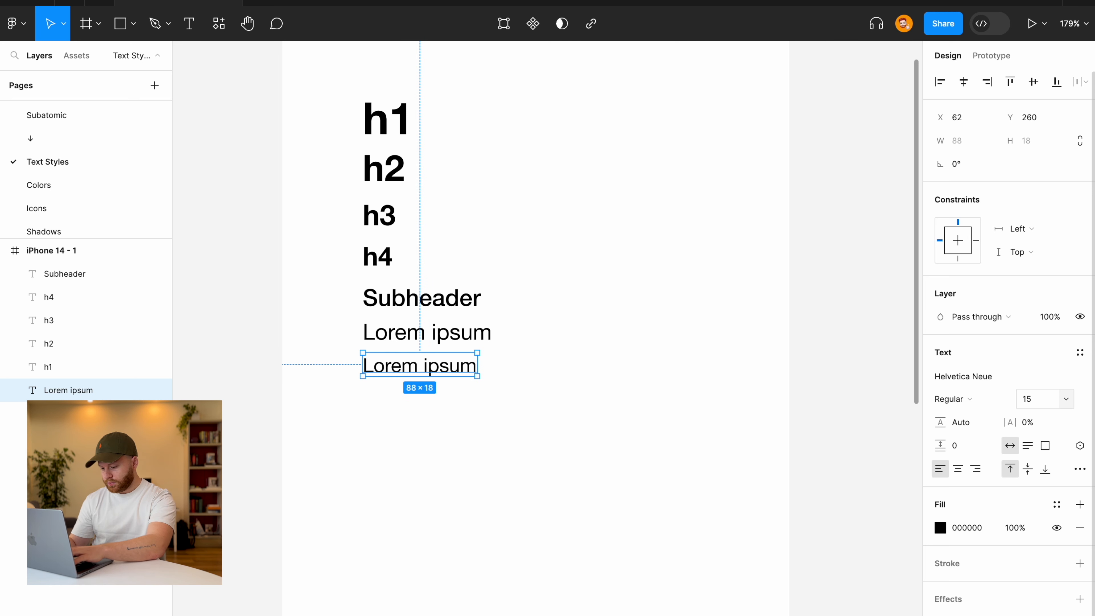
left_click(606, 397)
Duplicate the 15 pt line below and set the new copy to size 13.
left_click(447, 379)
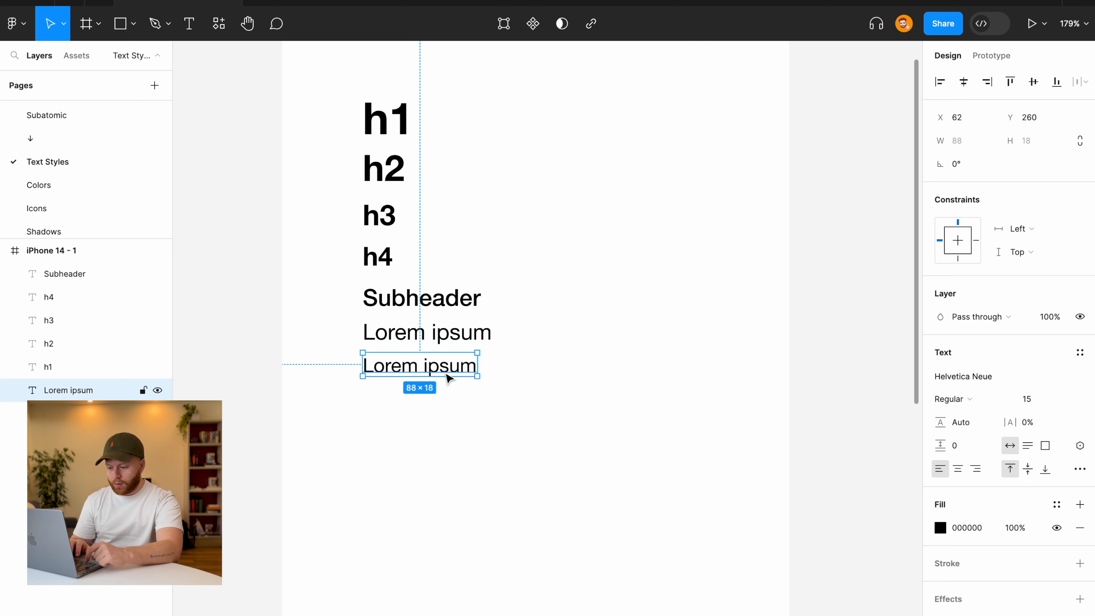
left_click_drag(447, 376, 445, 406)
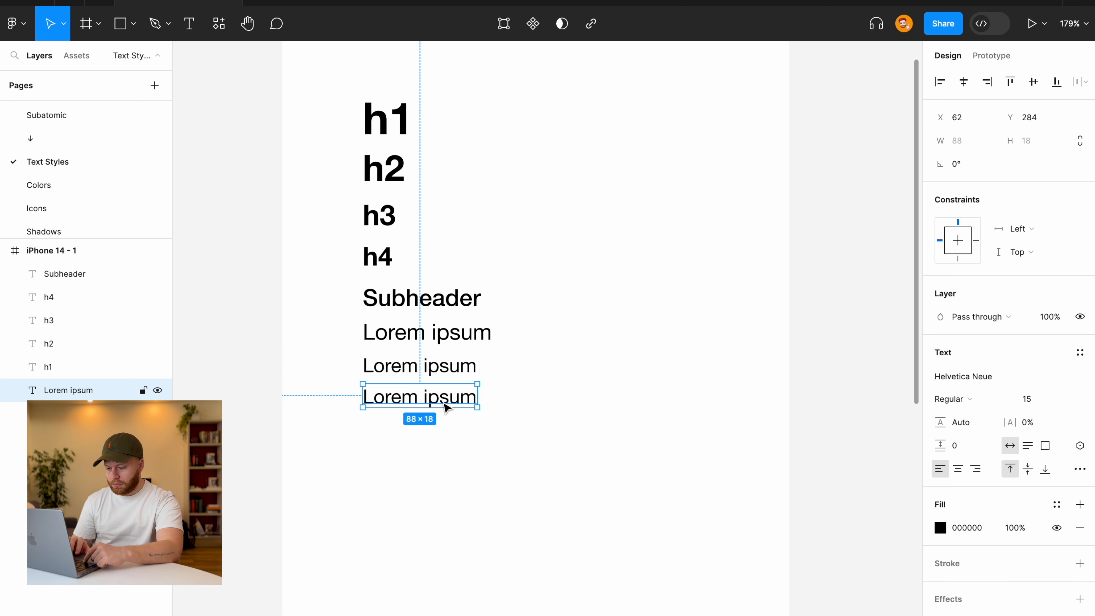
left_click(1028, 400)
type("13")
key("Return")
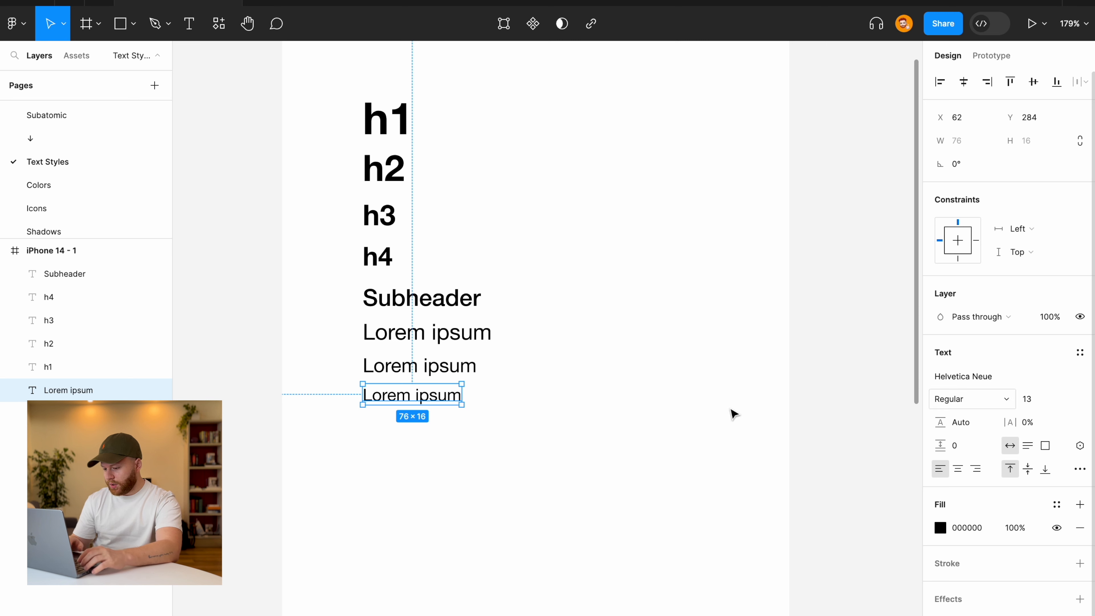
left_click(591, 419)
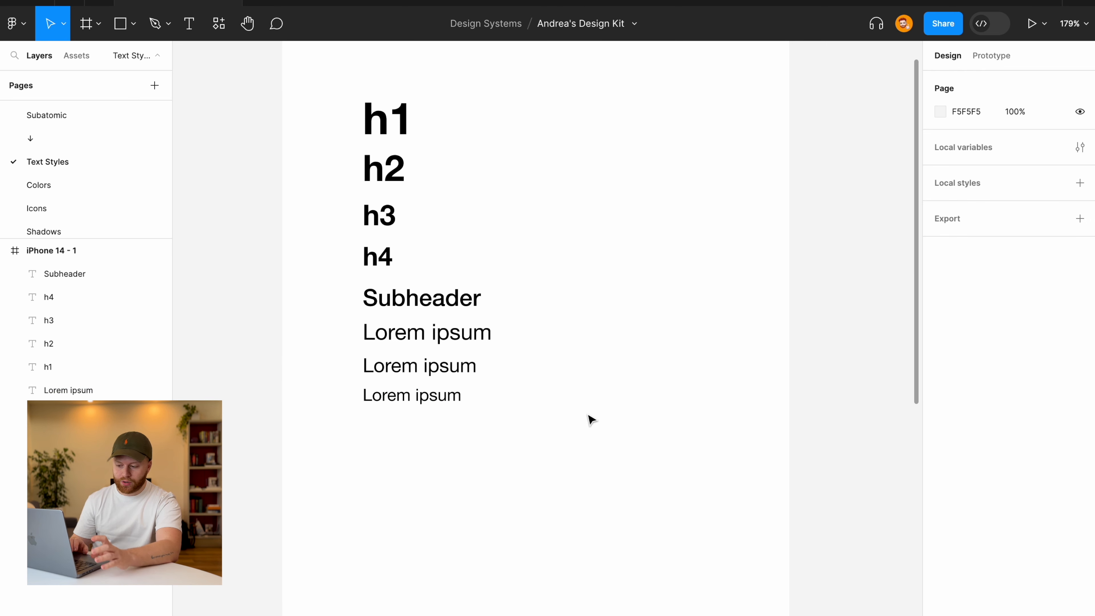
Add a fourth Lorem ipsum copy below, sized 10 in Medium weight.
left_click(422, 395)
left_click_drag(423, 396, 422, 428, "alt")
left_click(1035, 407)
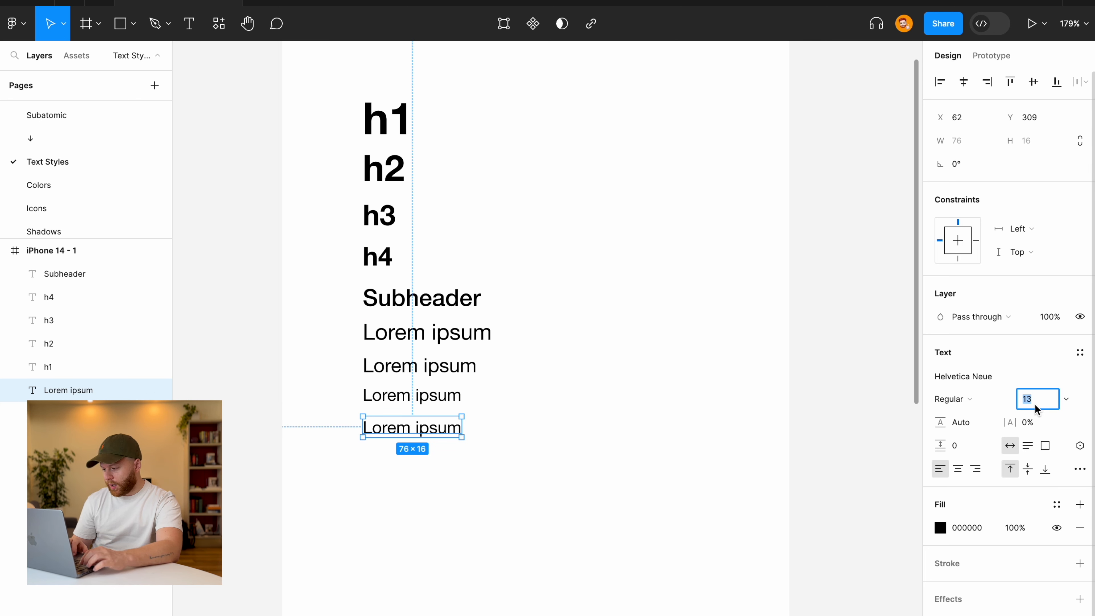
type("11")
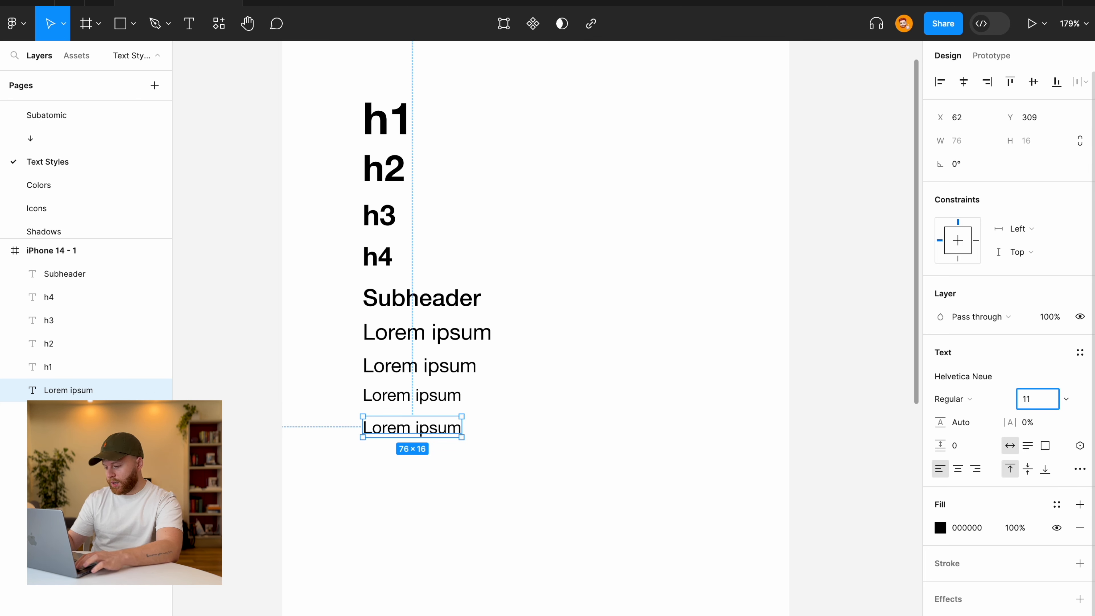
key("Return")
left_click(1036, 408)
type("10")
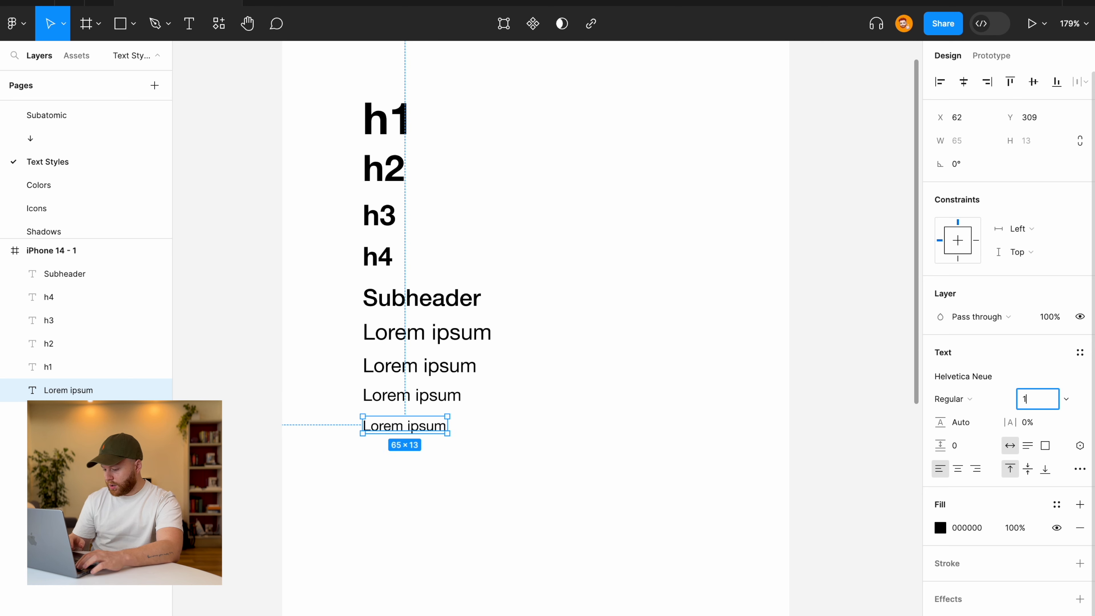
key("Return")
left_click(975, 406)
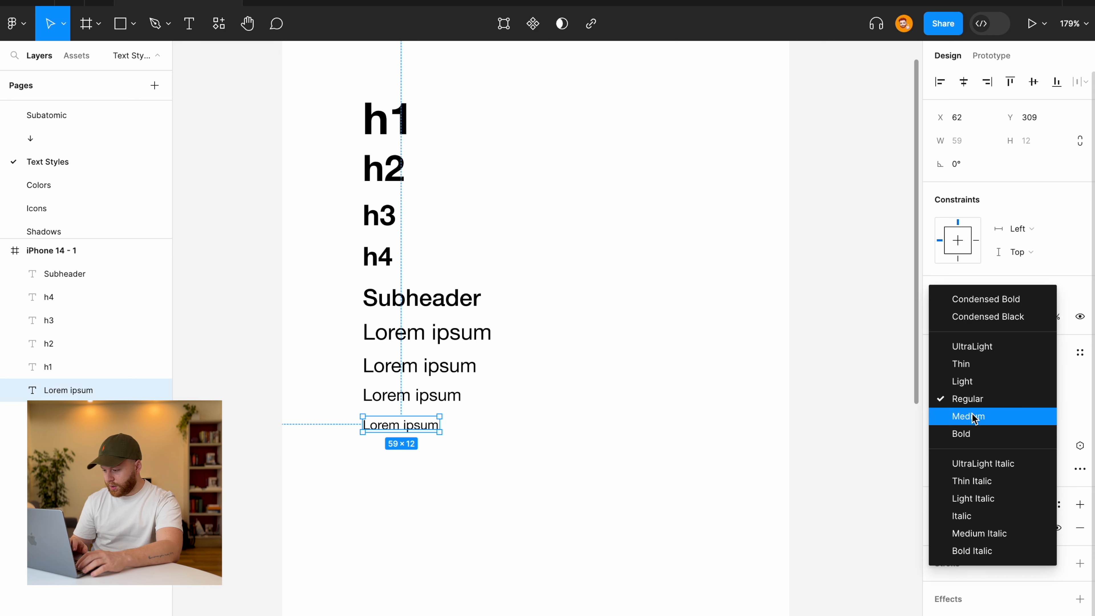
left_click(973, 416)
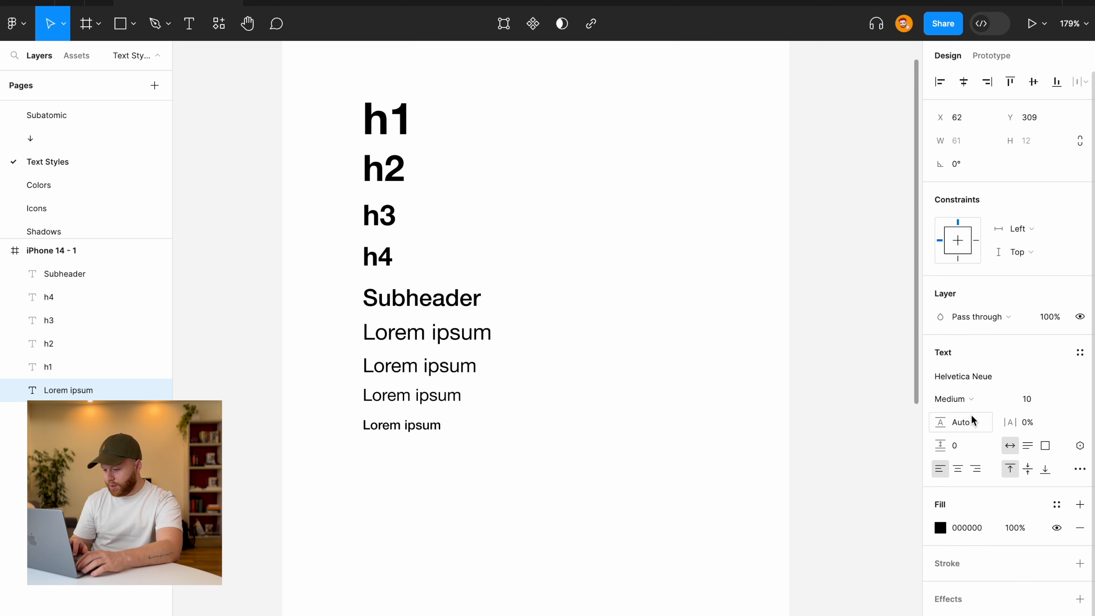
left_click(820, 354)
scroll(454, 469, "up", 5)
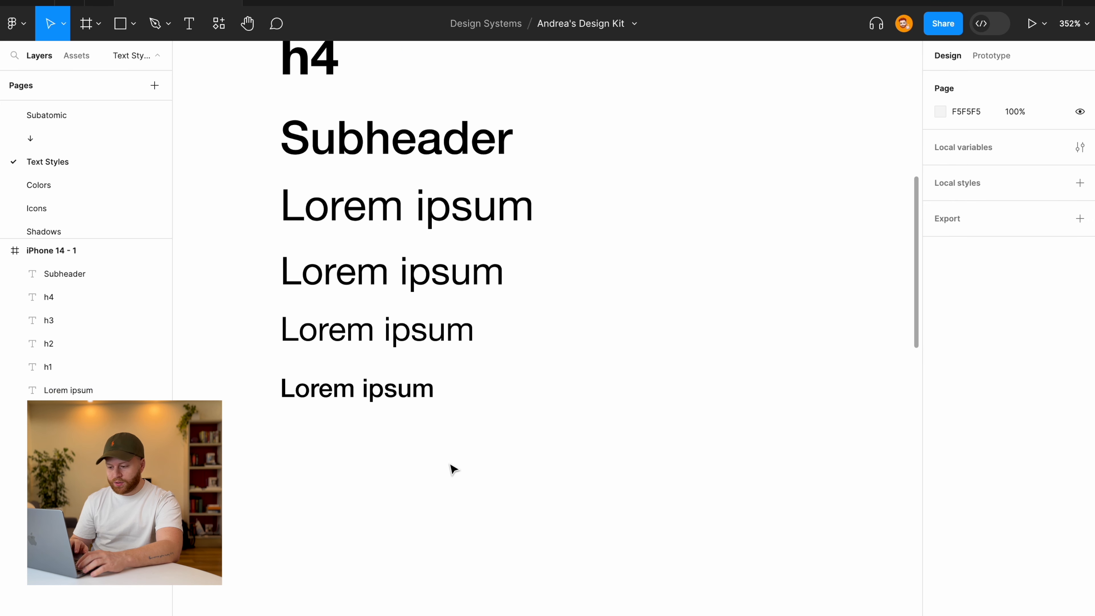
scroll(453, 469, "down", 4)
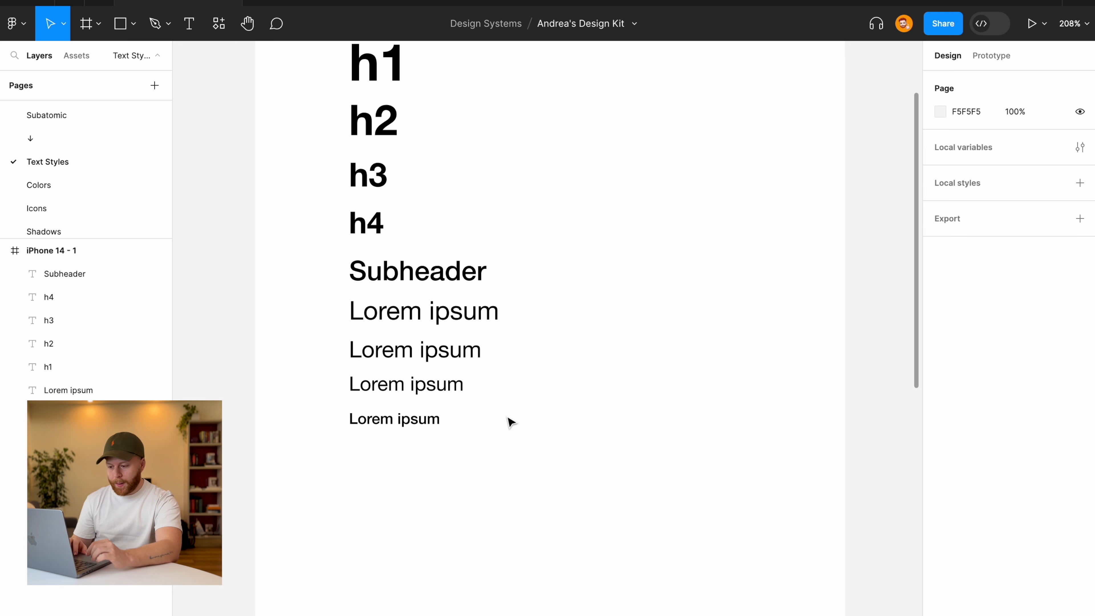
scroll(511, 421, "down", 3)
scroll(511, 421, "down", 3)
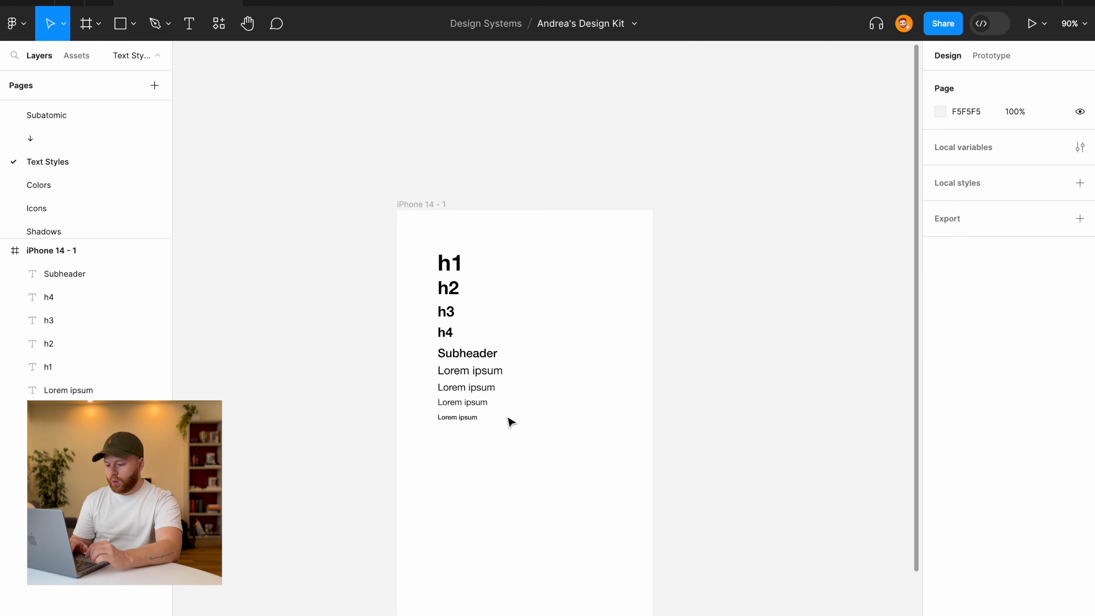
scroll(511, 422, "up", 3)
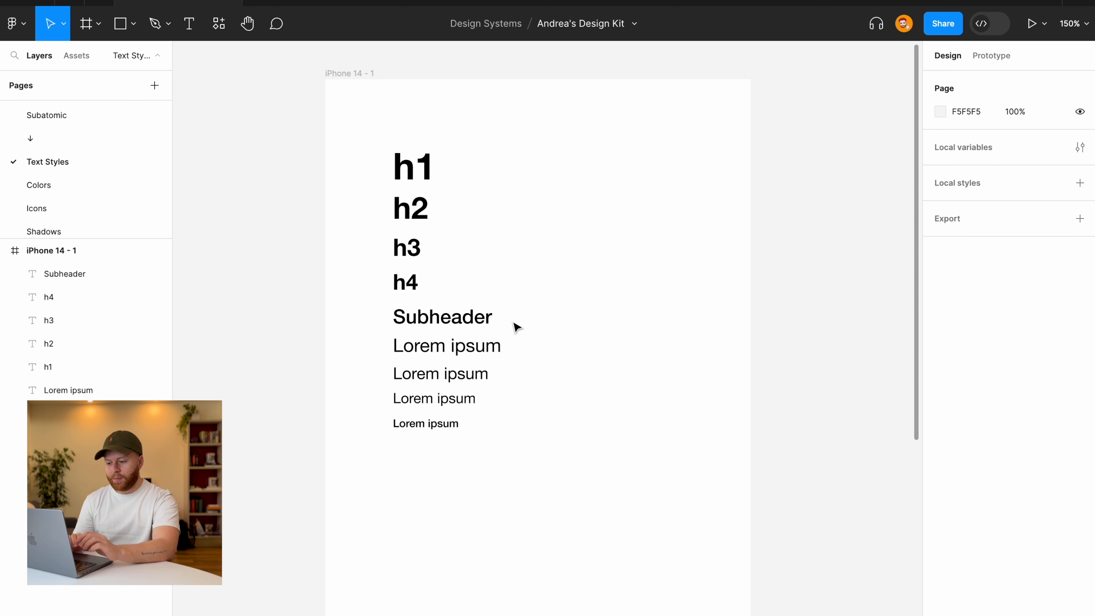
Make a Regular-weight copy of h1 beside the original, then delete it.
left_click(421, 169)
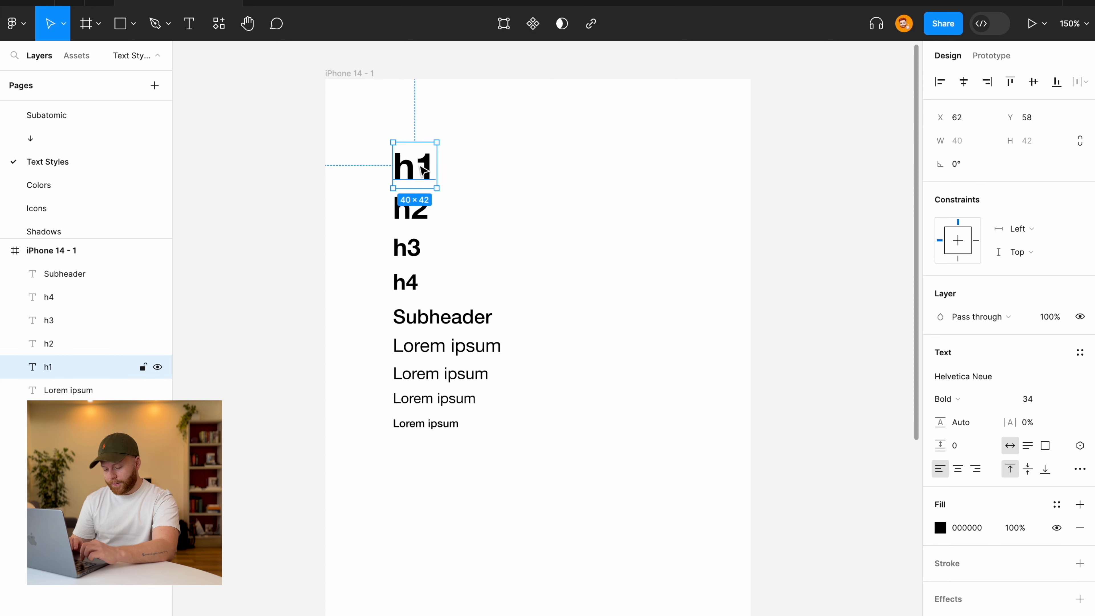
left_click_drag(422, 170, 472, 173)
left_click(427, 175)
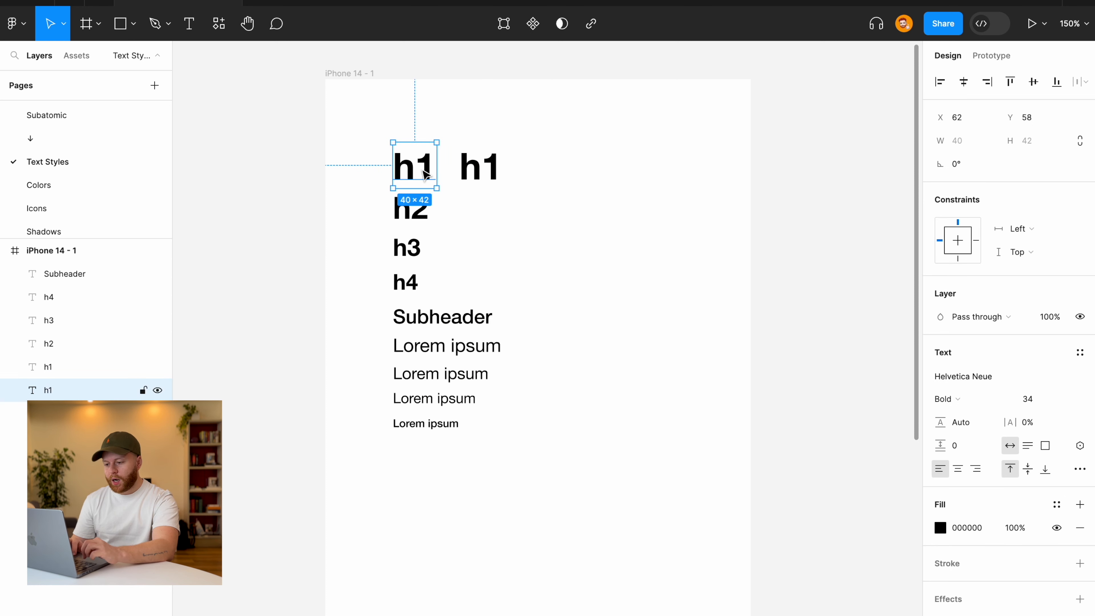
left_click(491, 171)
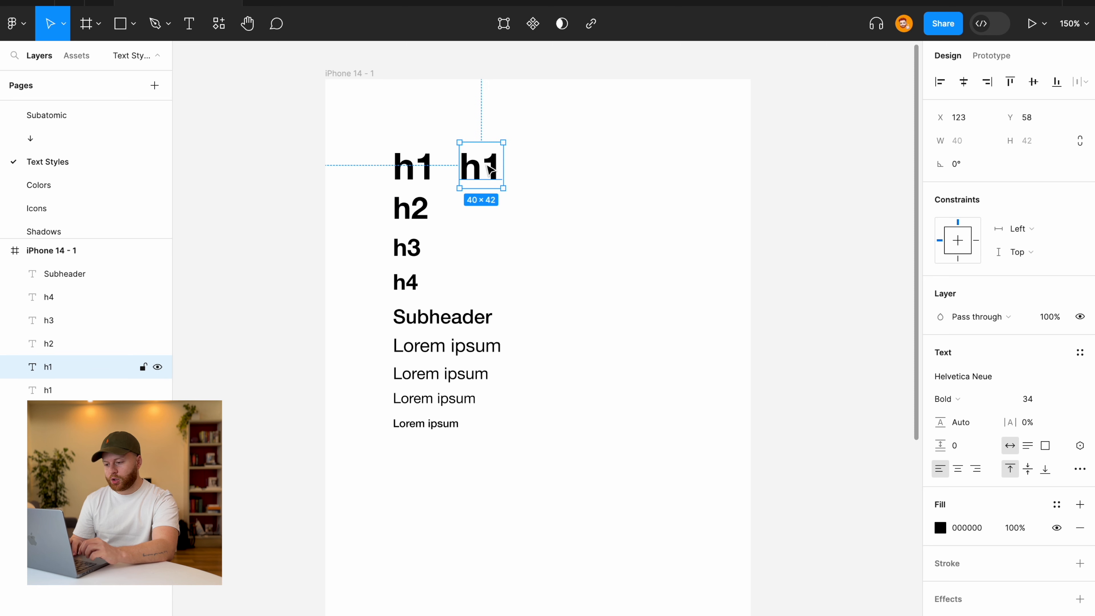
left_click(955, 400)
left_click(967, 365)
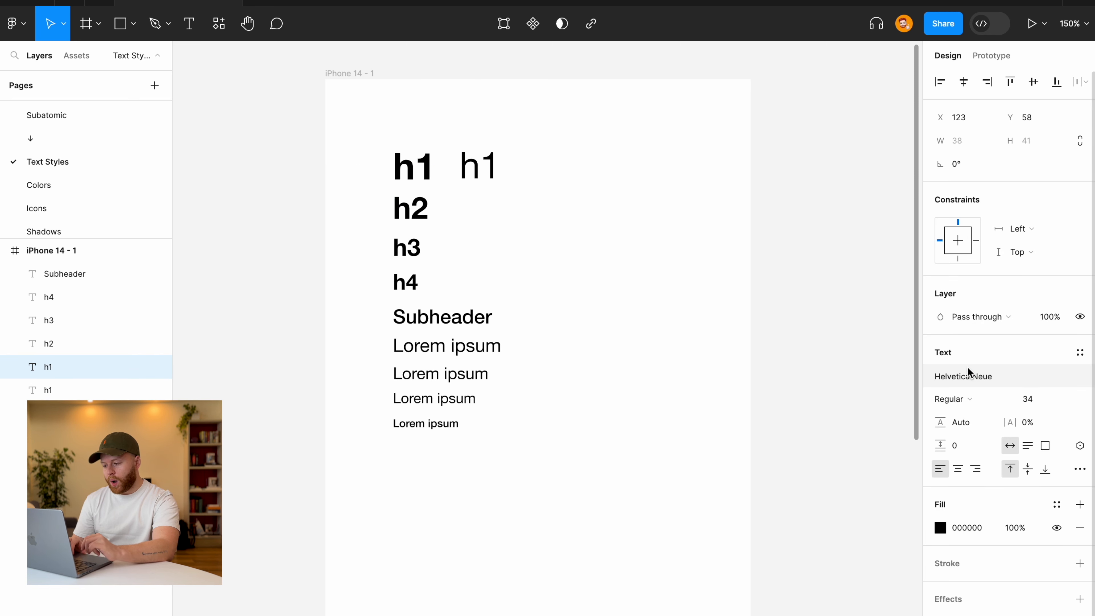
left_click(823, 233)
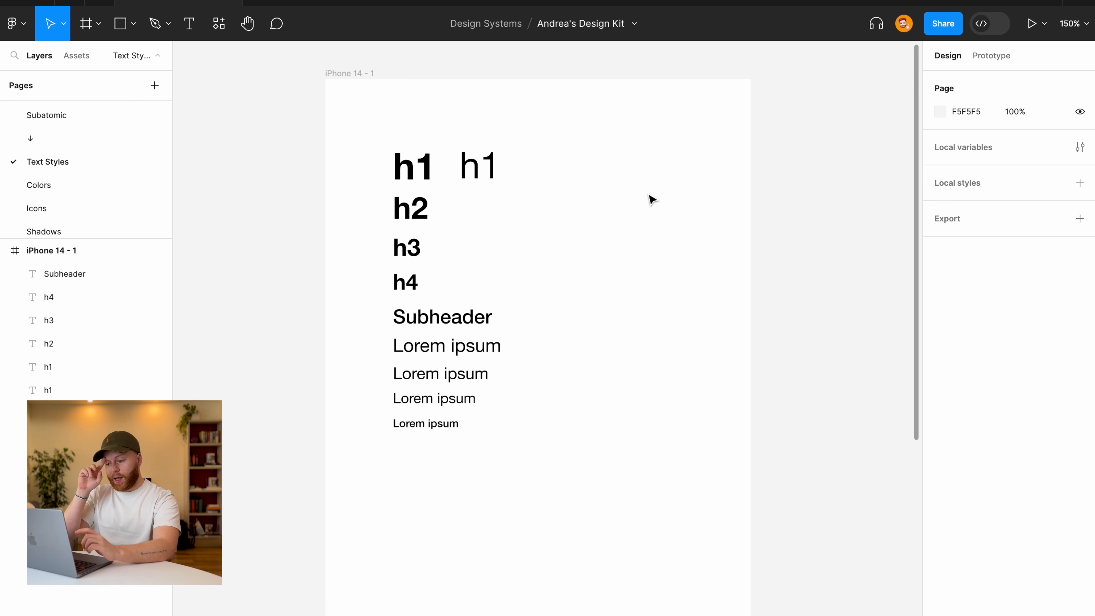
scroll(652, 200, "up", 2)
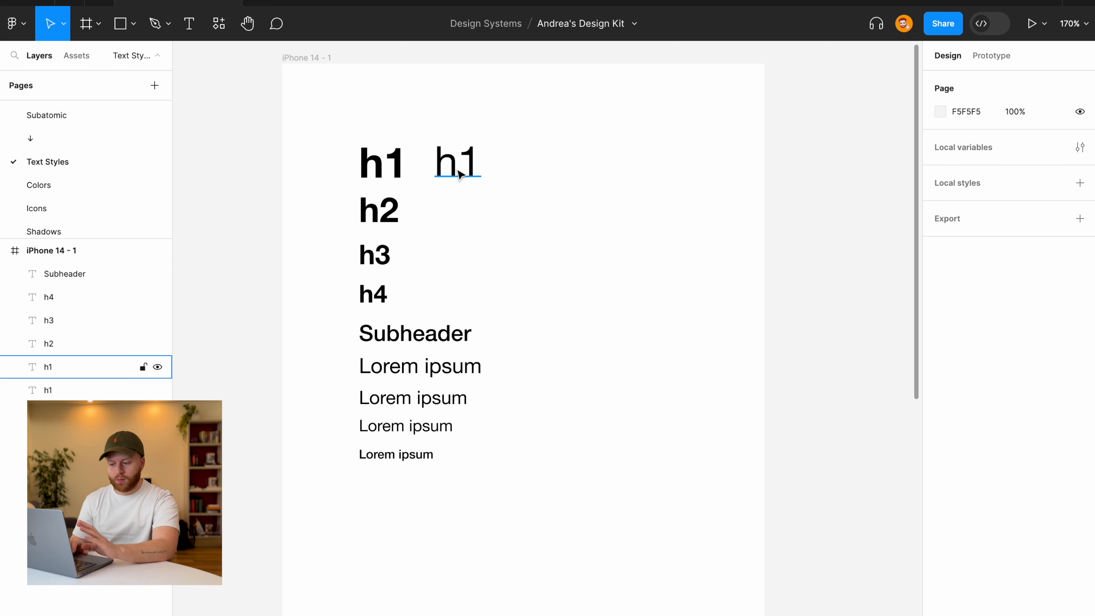
left_click(459, 174)
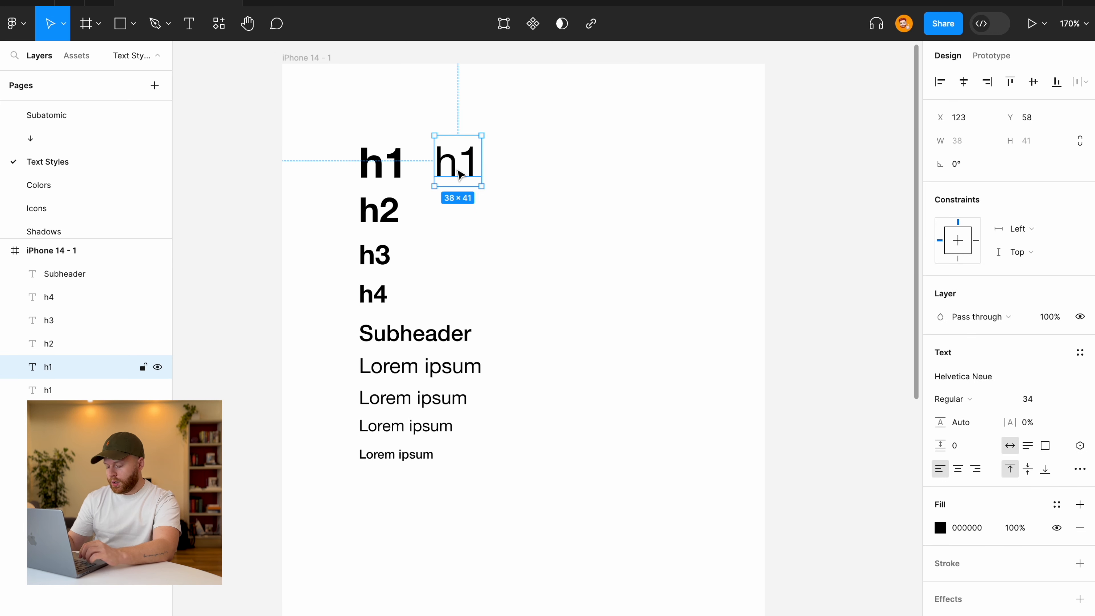
key("Delete")
Duplicate h2 to the right and set the copy to Regular weight.
left_click(390, 217)
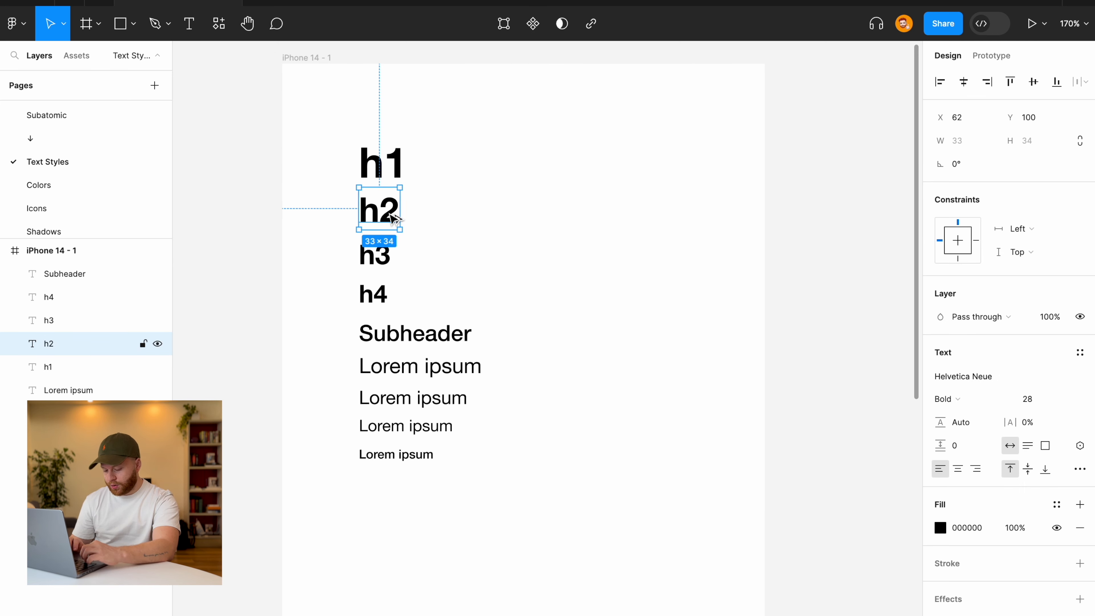
left_click_drag(393, 218, 461, 218)
left_click(948, 398)
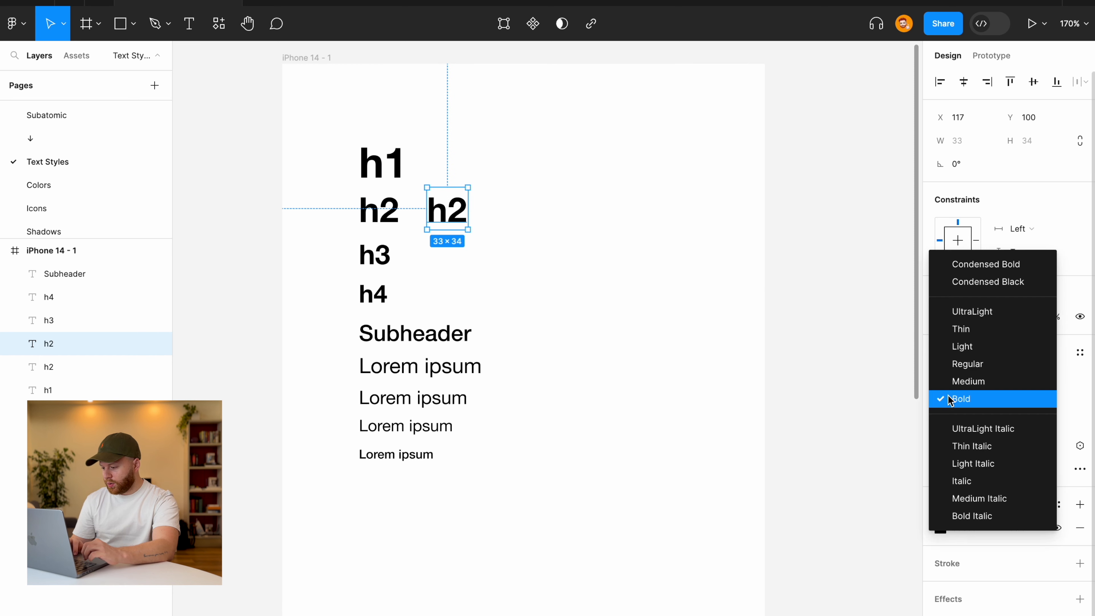
left_click(962, 364)
left_click(599, 245)
Drag a copy of the regular h2 out of the iPhone 14 - 1 frame onto the canvas.
scroll(602, 247, "down", 3)
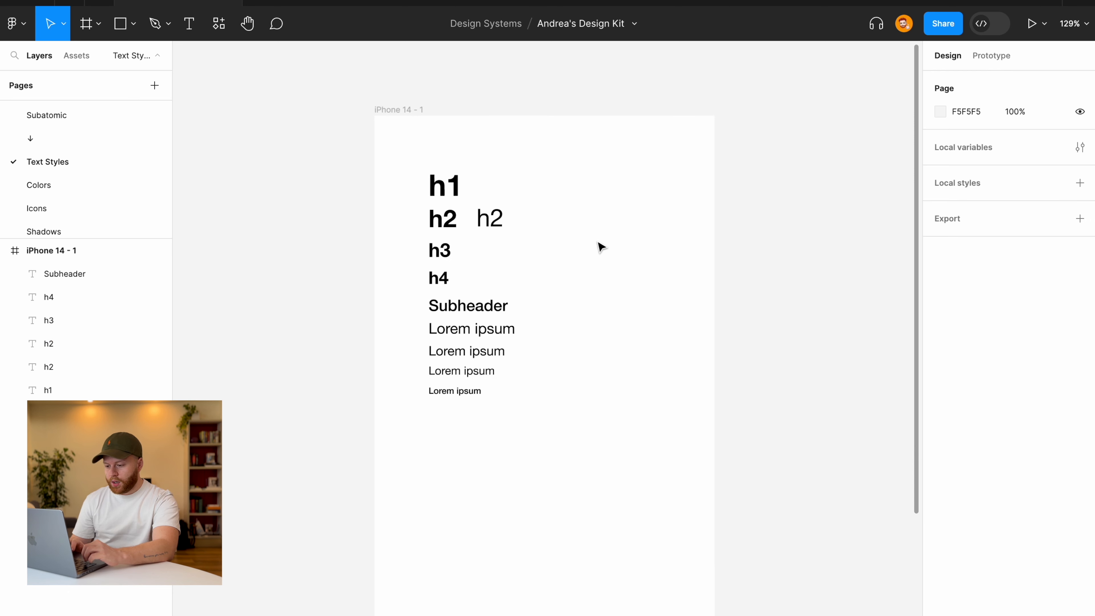
scroll(599, 245, "down", 2)
scroll(599, 245, "right", 5)
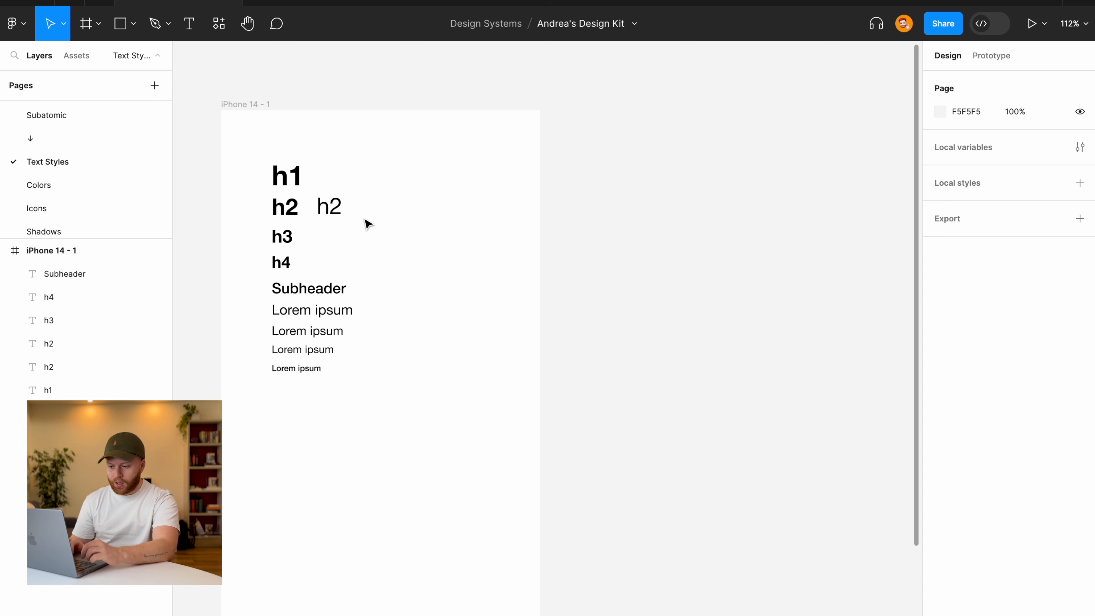
left_click(336, 210)
left_click_drag(335, 209, 594, 210)
Replace the loose h2 copy's text with 'My name is' followed by the person's full name.
scroll(600, 212, "up", 5)
scroll(600, 212, "down", 3)
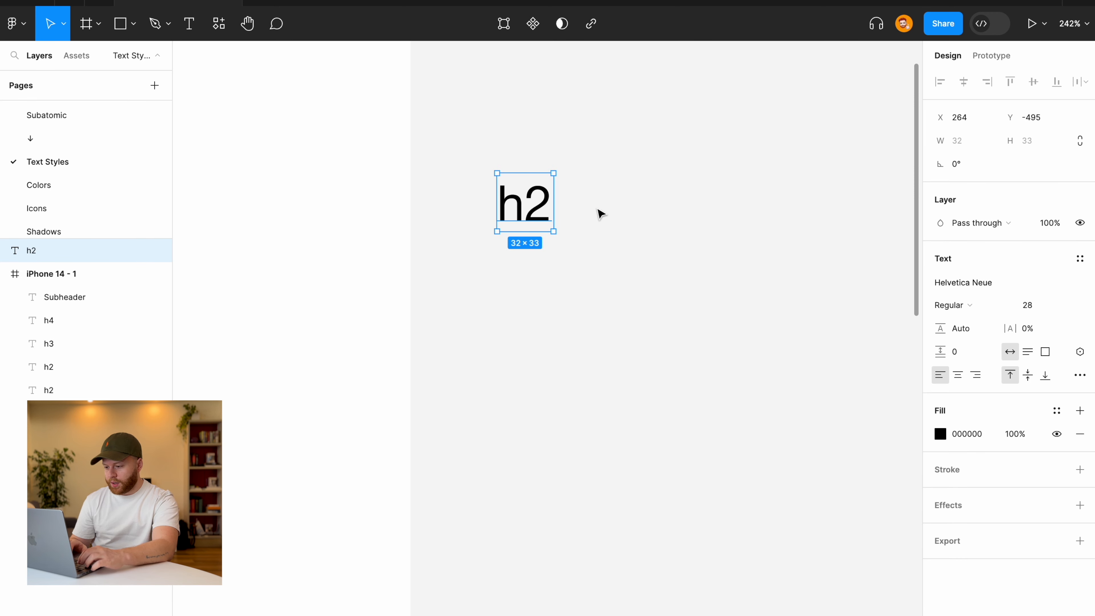
scroll(535, 207, "down", 2)
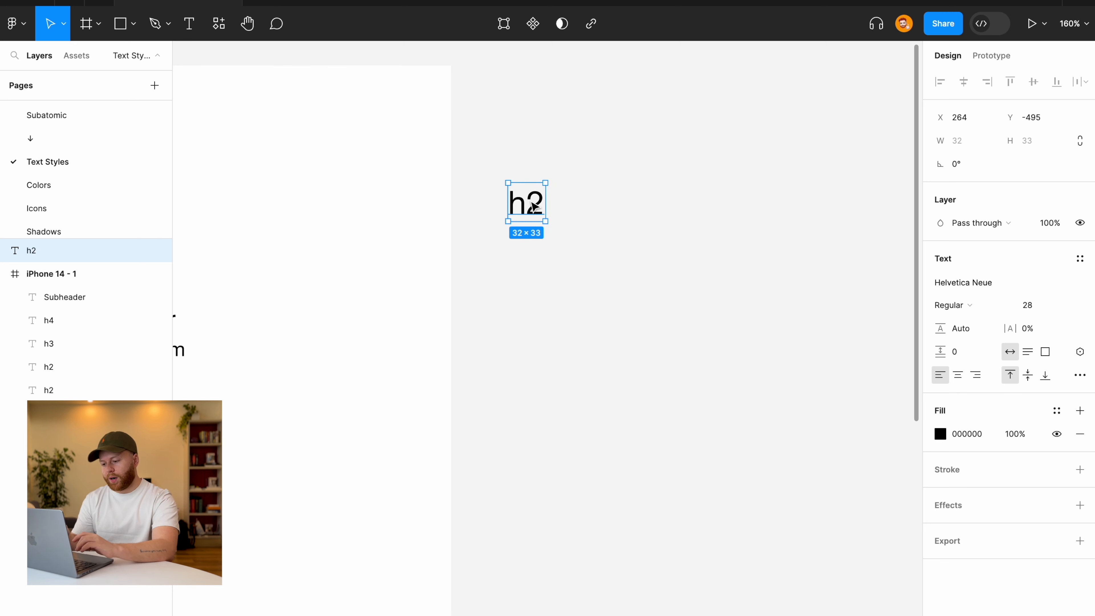
double_click(532, 202)
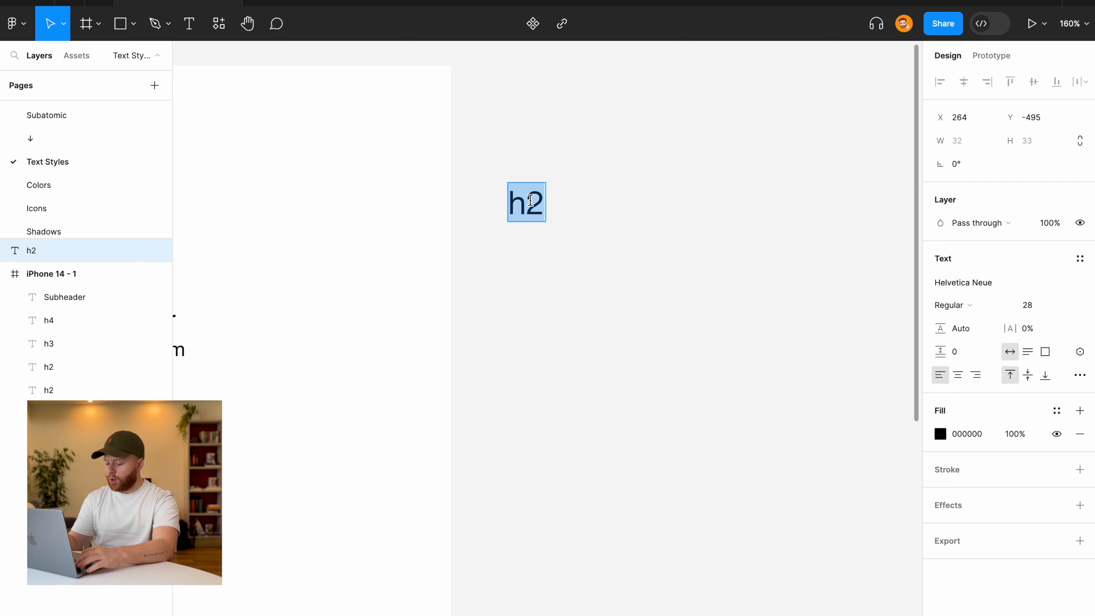
type("My")
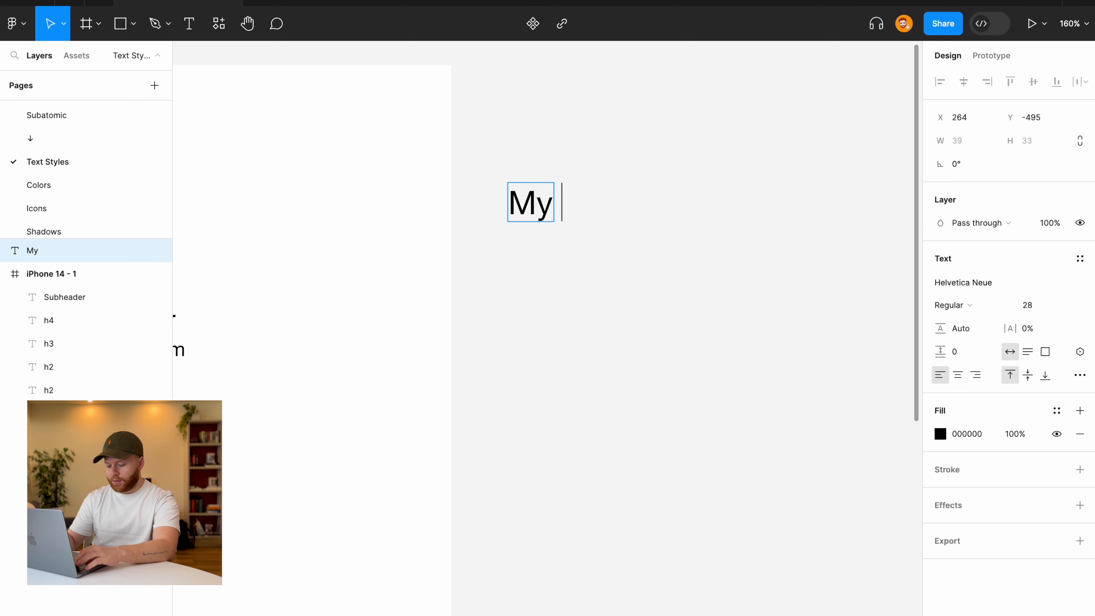
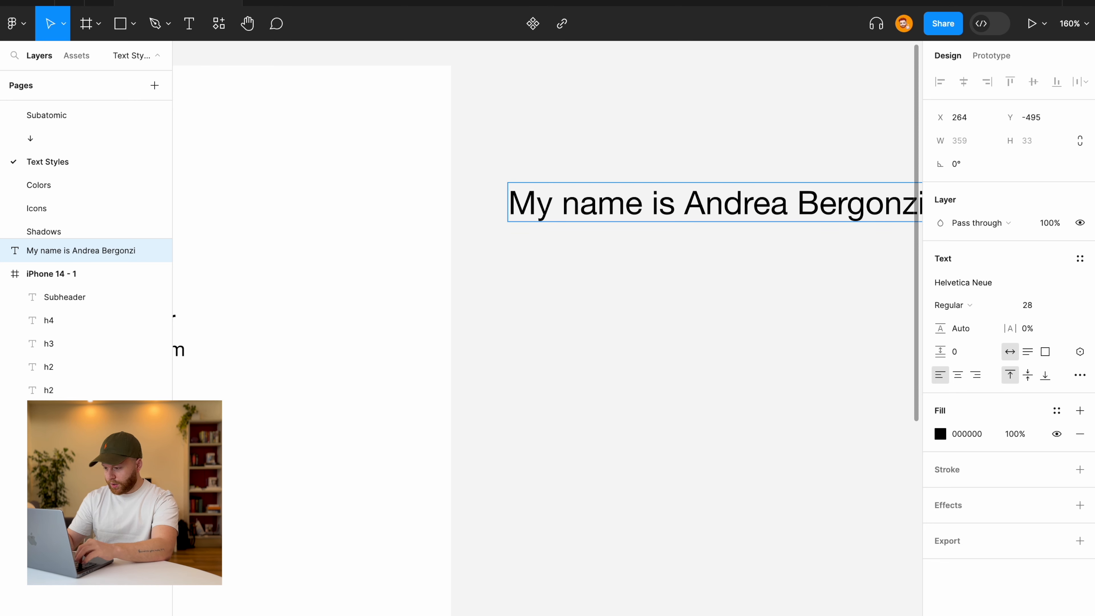
key("Escape")
scroll(533, 274, "right", 5)
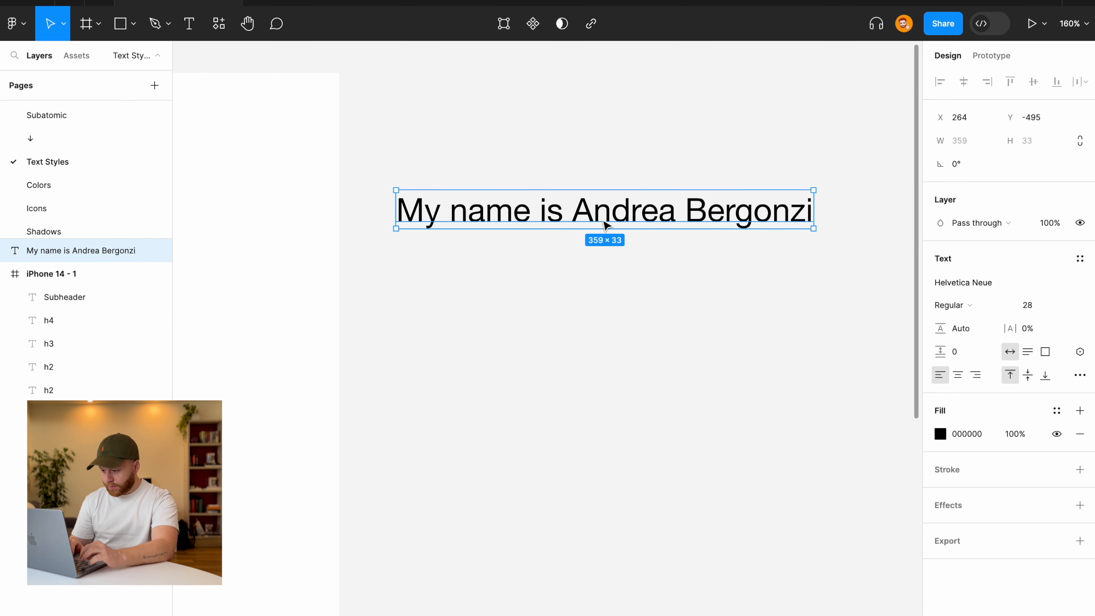
Set just the name words of the sample line to Bold.
double_click(609, 216)
left_click_drag(574, 214, 929, 245)
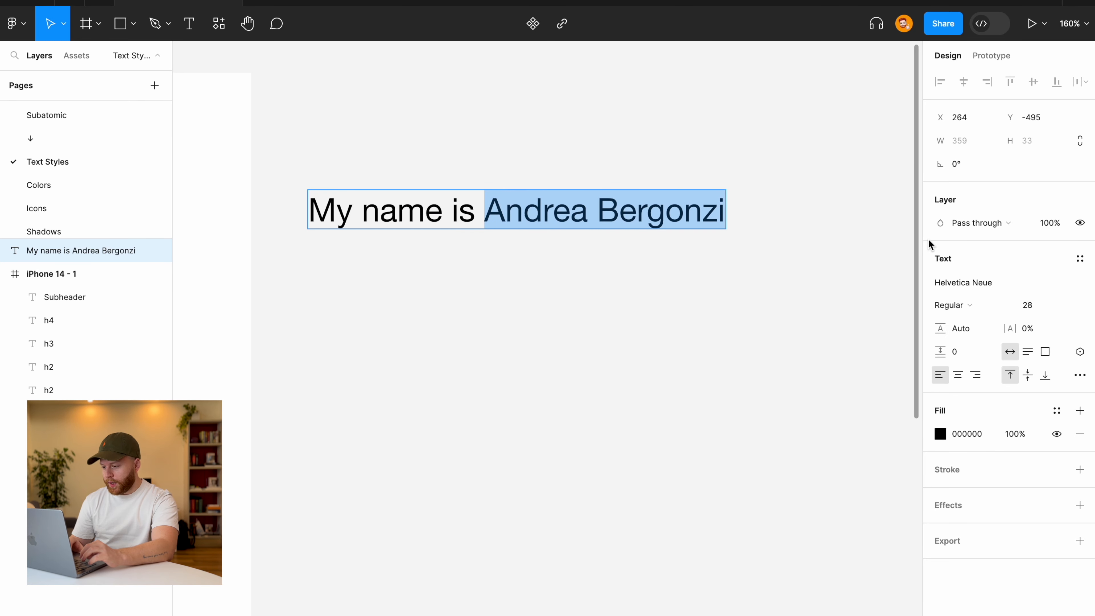
left_click(970, 306)
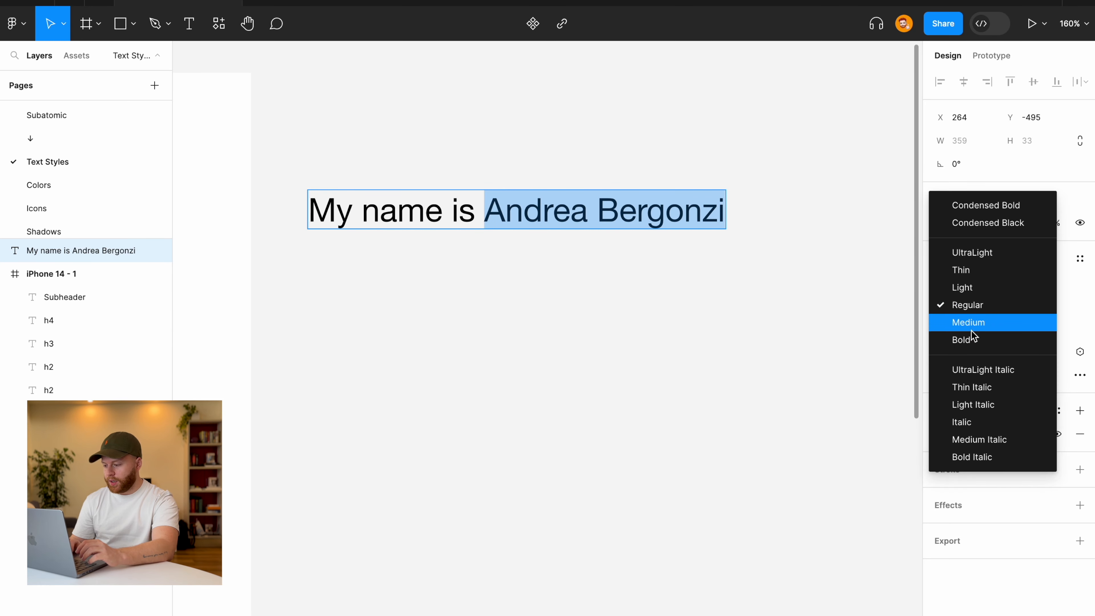
left_click(960, 337)
key("Escape")
scroll(614, 285, "down", 5)
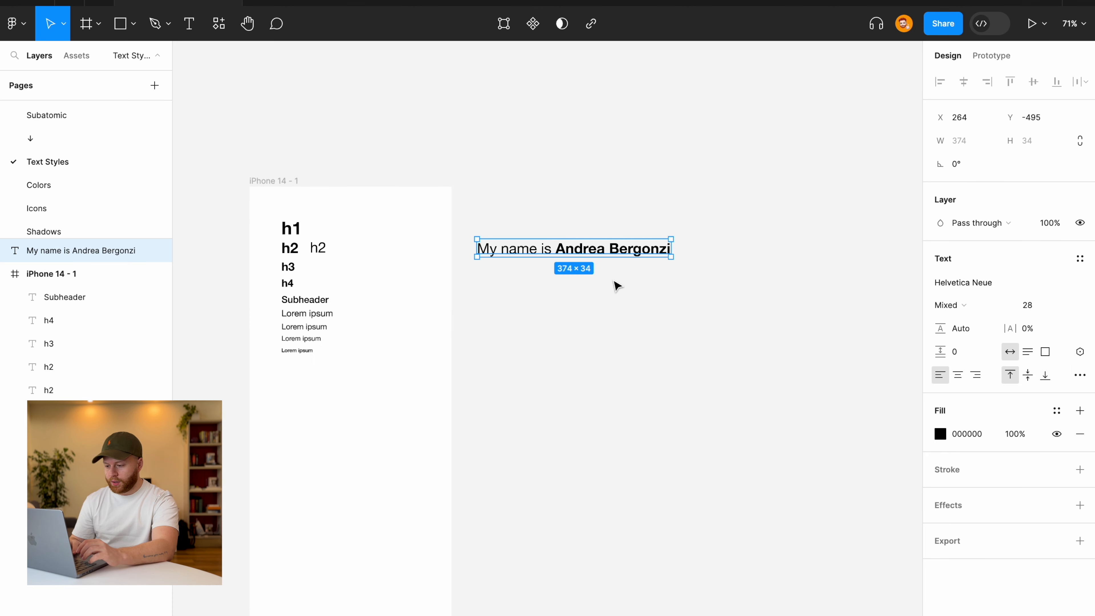
left_click(617, 285)
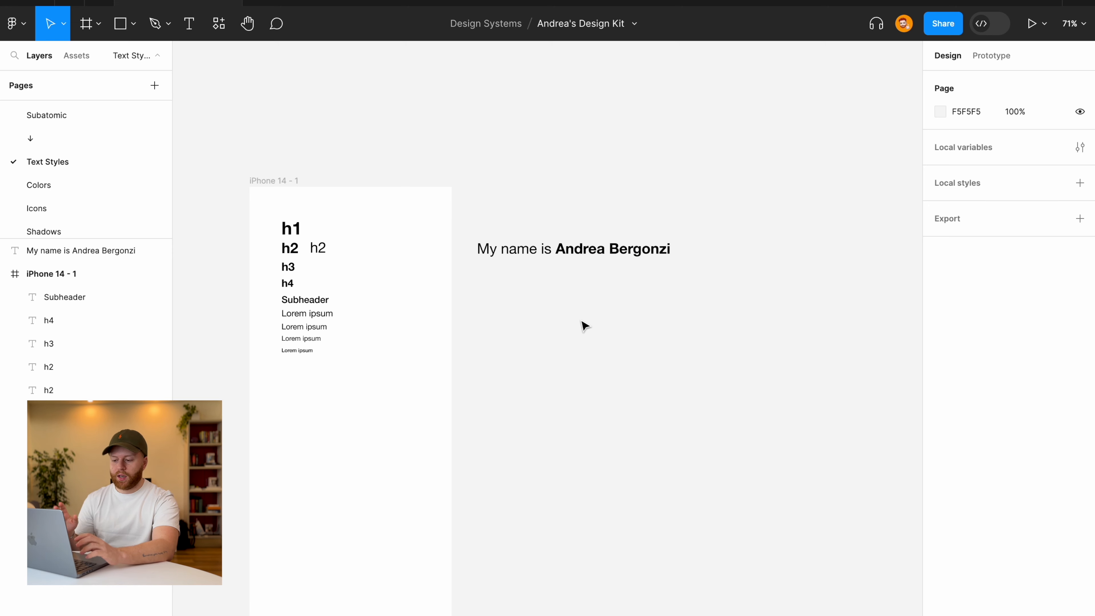
Delete the name sample line and add a Regular-weight copy of h3 beside the original.
left_click(614, 249)
key("Delete")
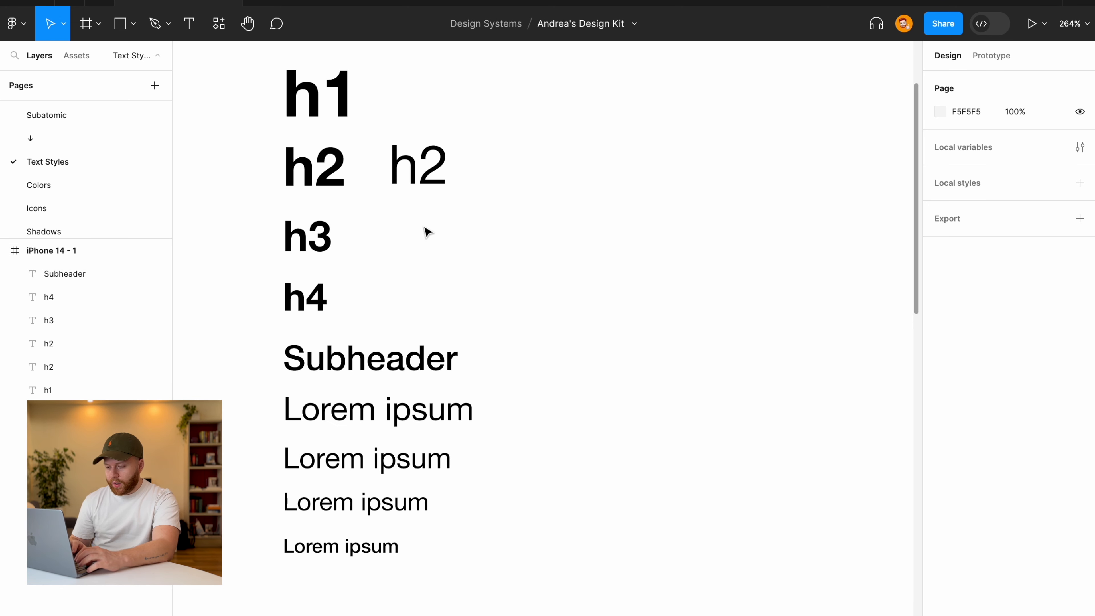
scroll(425, 228, "down", 3)
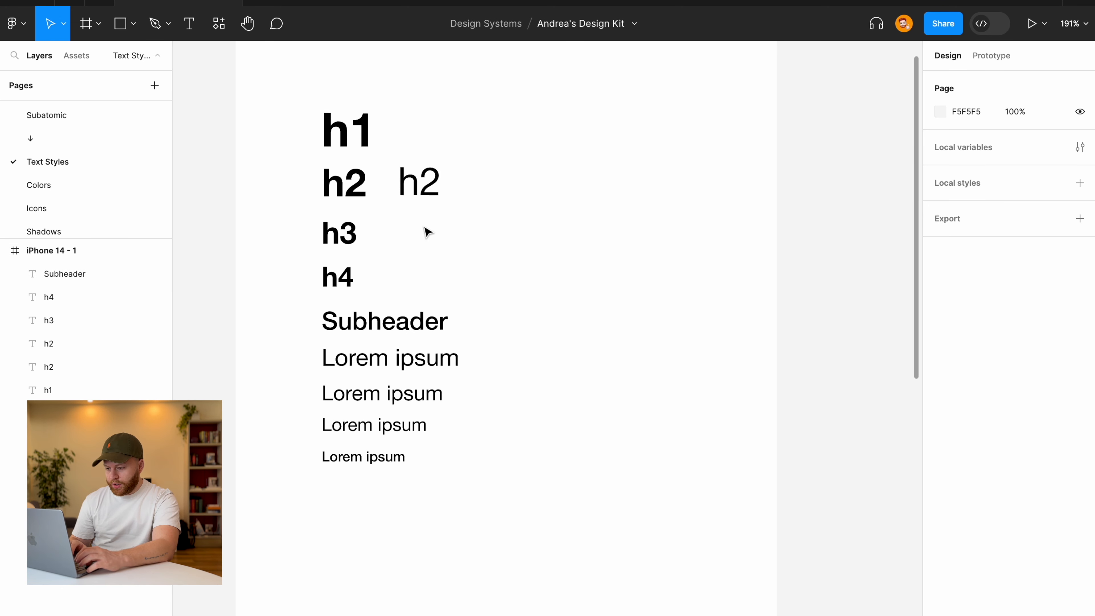
left_click(351, 241)
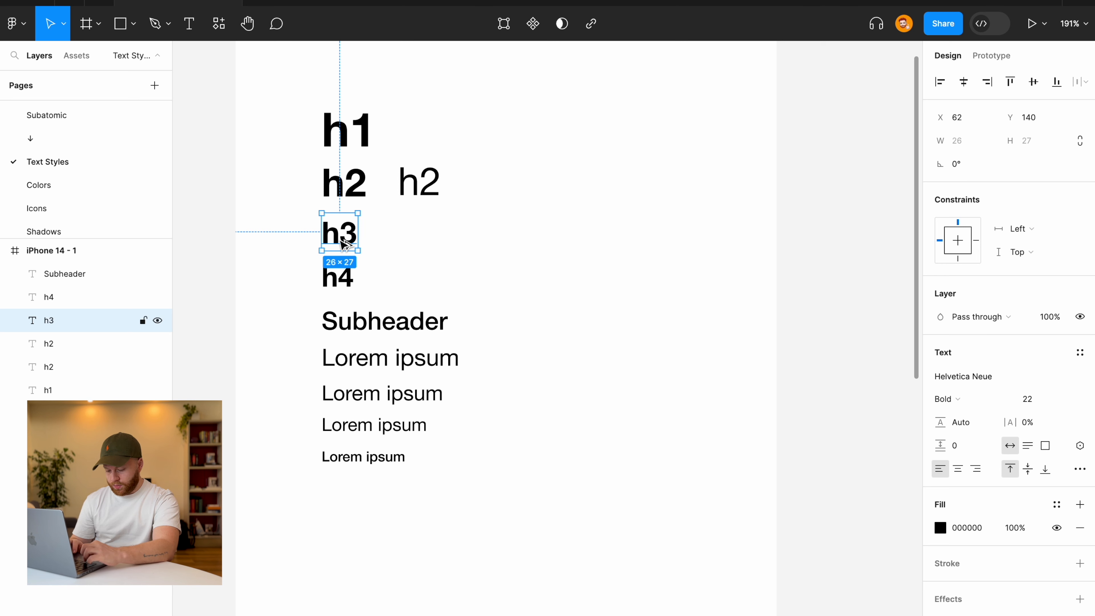
left_click_drag(343, 244, 424, 244)
left_click(955, 400)
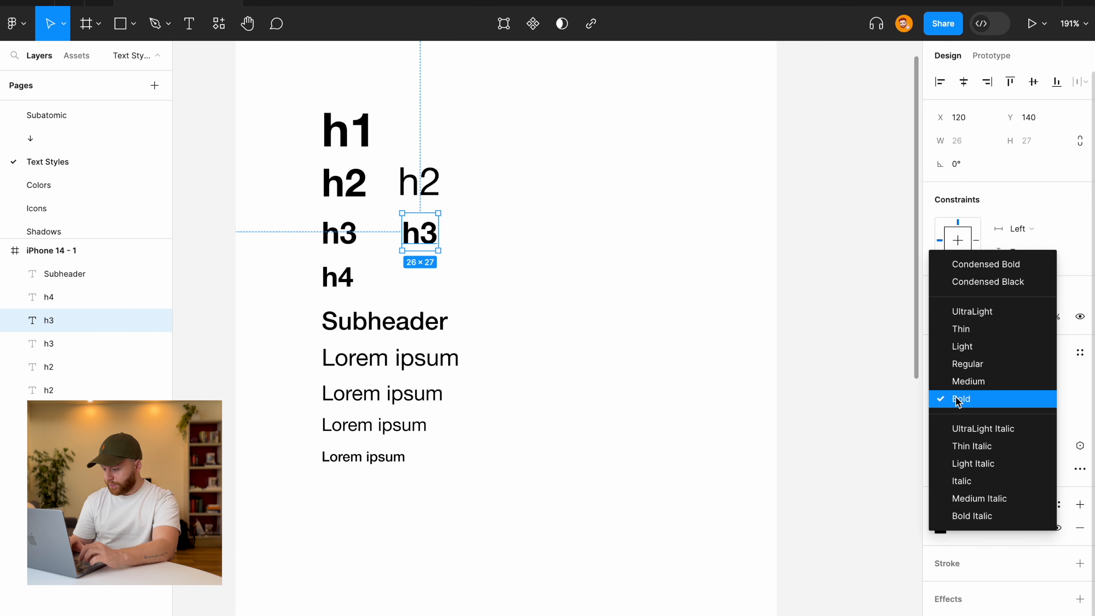
left_click(970, 364)
Add a Regular-weight copy of the h4/Subheader heading beside its original.
left_click(344, 277)
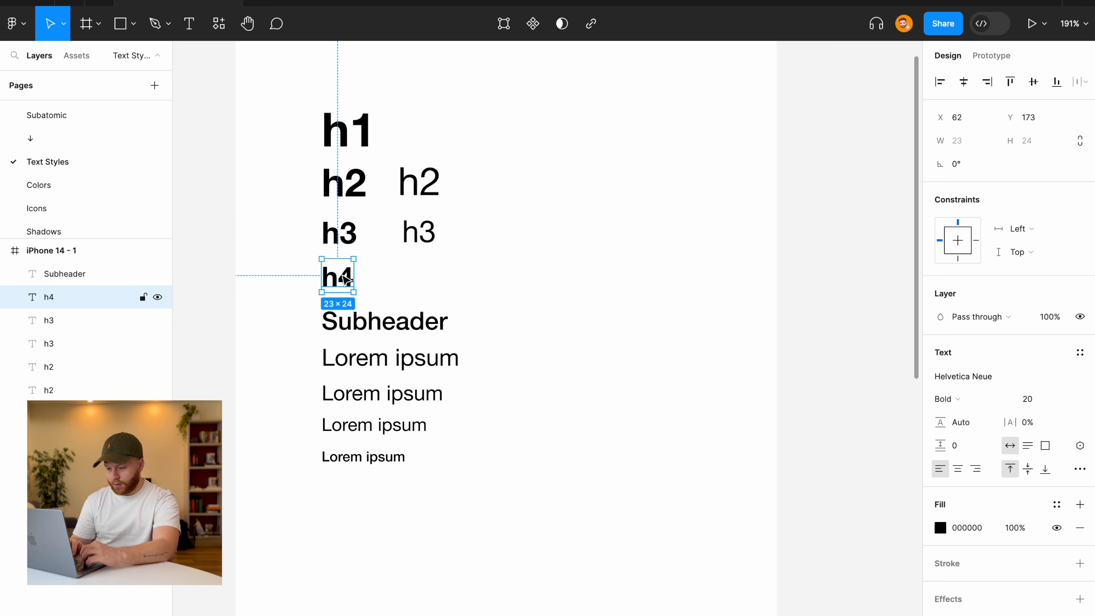
left_click_drag(345, 280, 425, 279)
left_click(949, 399)
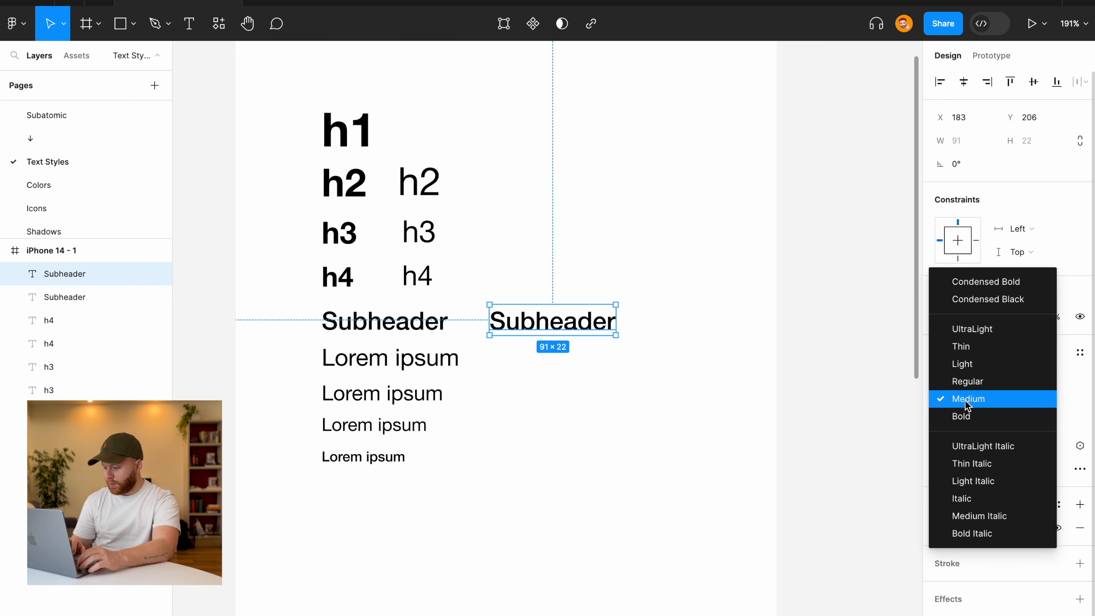
left_click(967, 381)
left_click(842, 258)
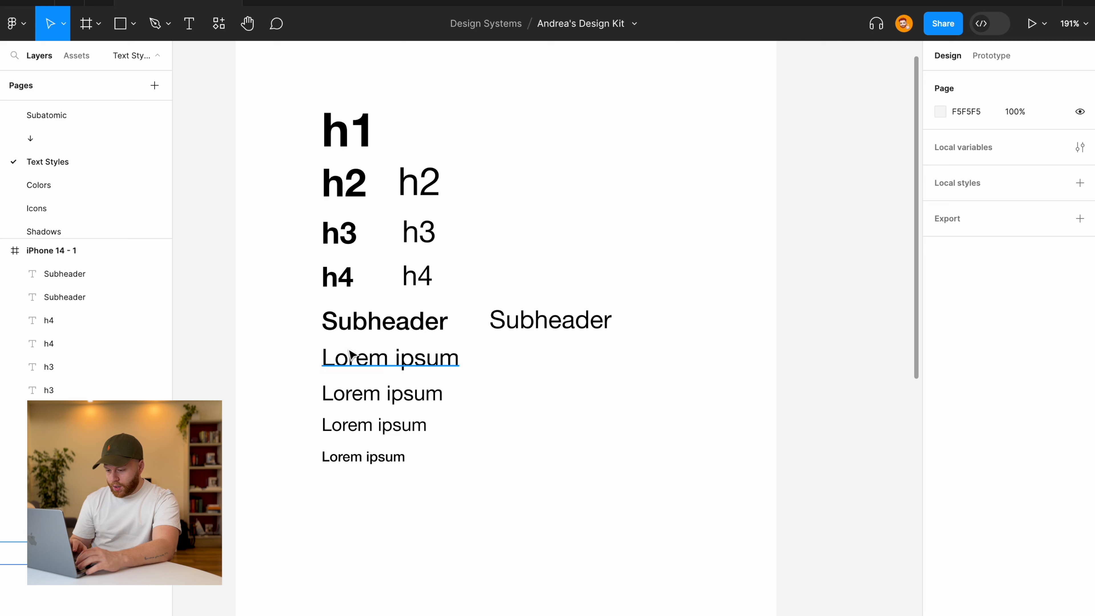
Move the four Lorem ipsum lines lower down the frame.
left_click_drag(300, 346, 503, 519)
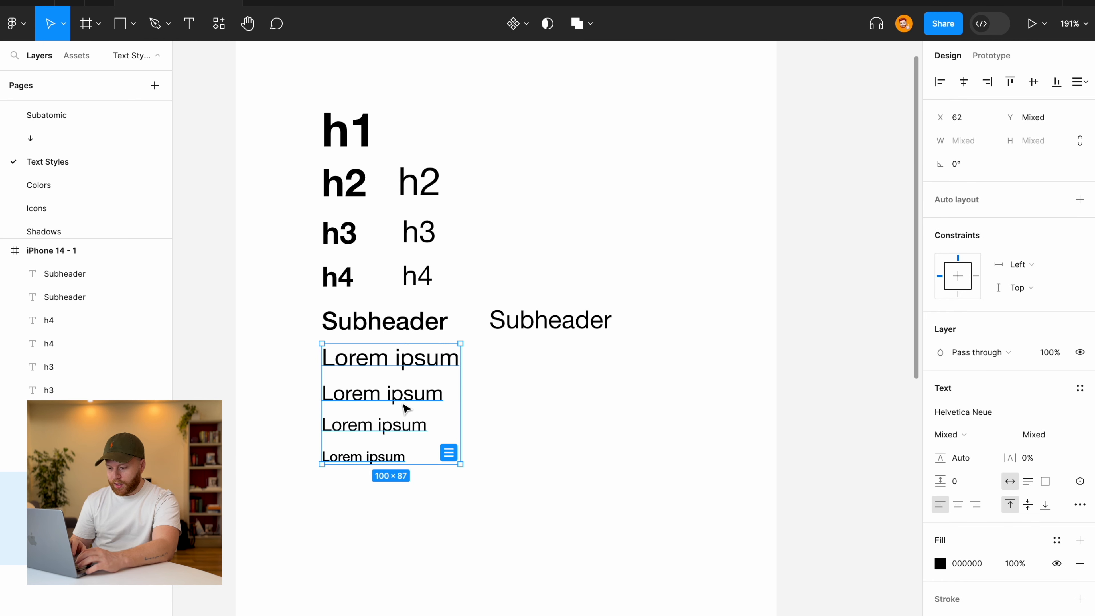
left_click_drag(405, 407, 471, 440)
left_click(496, 428)
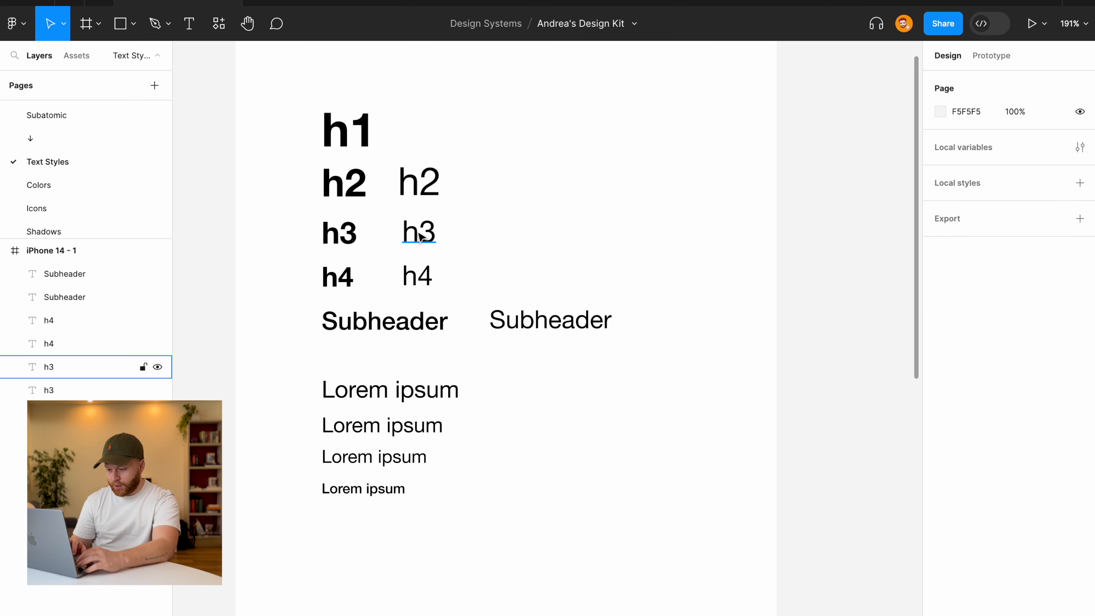
Rename the first line to Body and add a Medium-weight copy beside it.
double_click(426, 393)
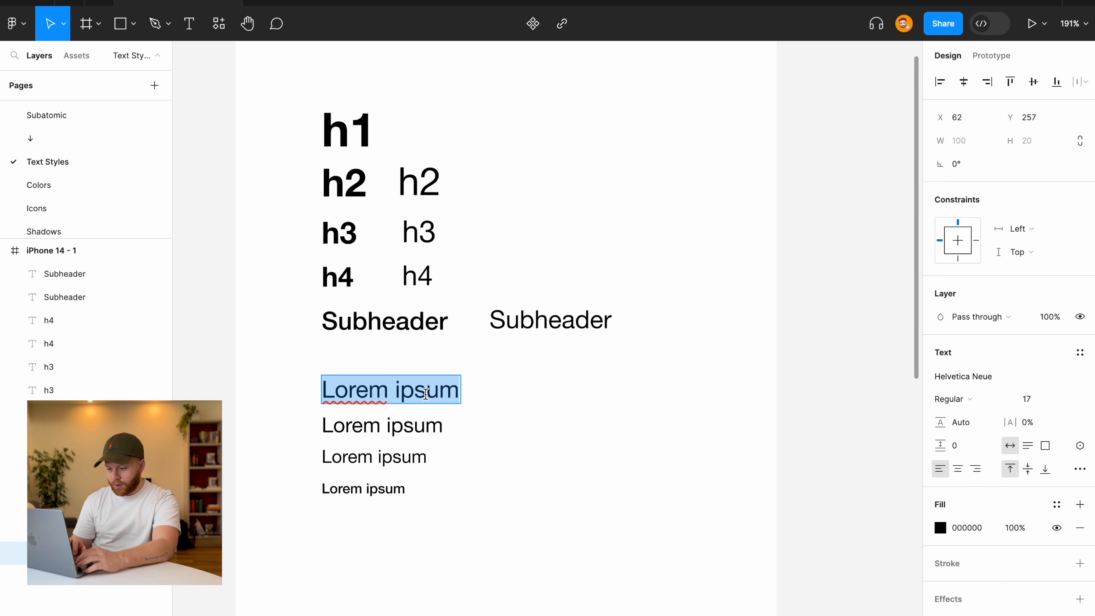
type("Body")
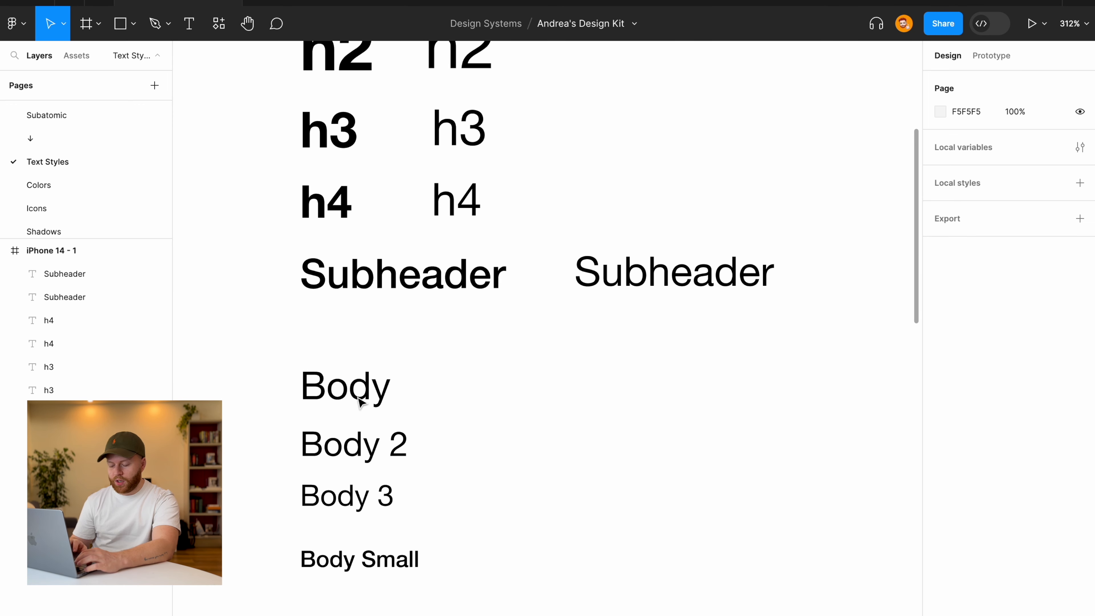
scroll(358, 399, "down", 3)
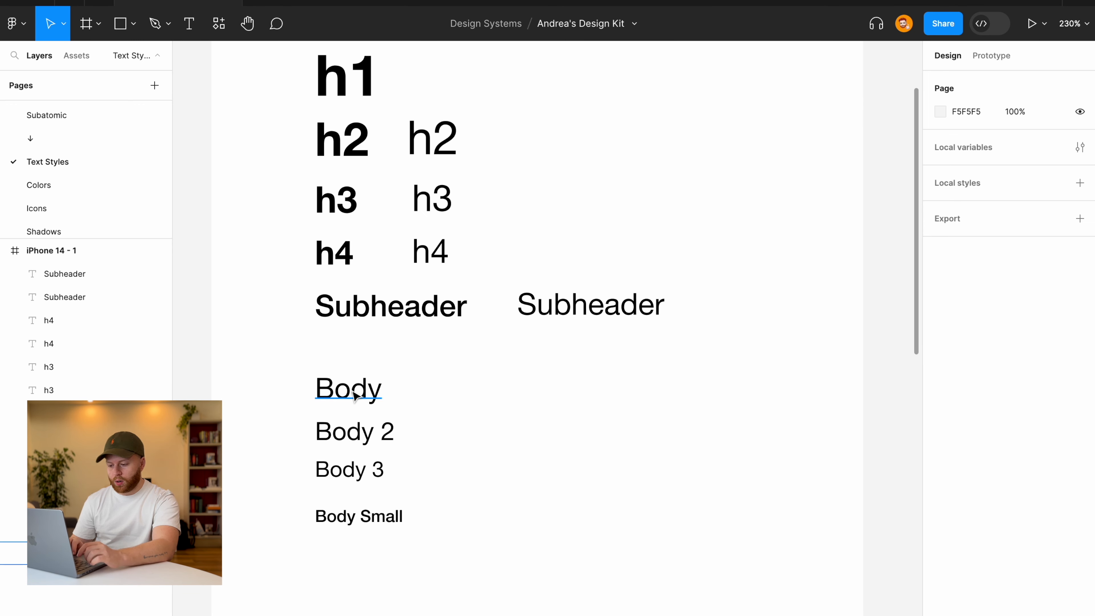
left_click(353, 392)
left_click_drag(353, 391, 465, 392)
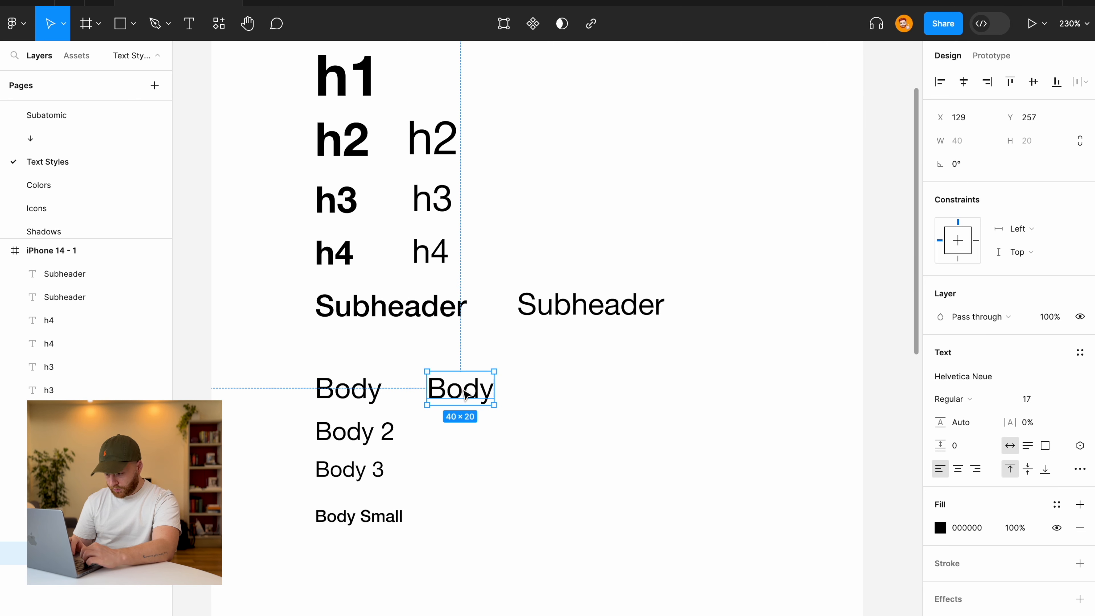
left_click(950, 398)
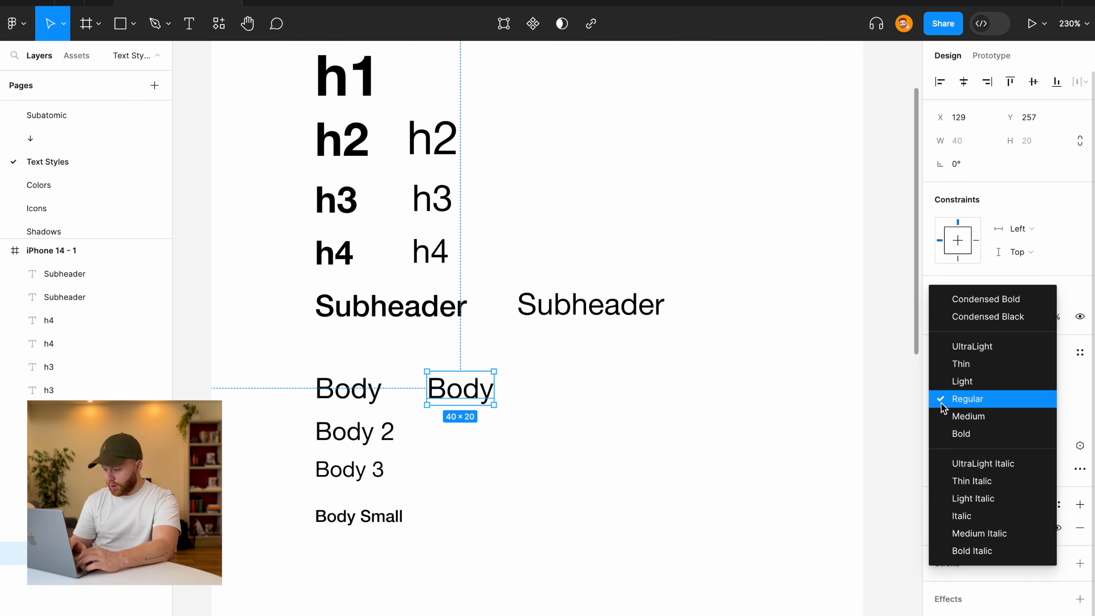
left_click(958, 430)
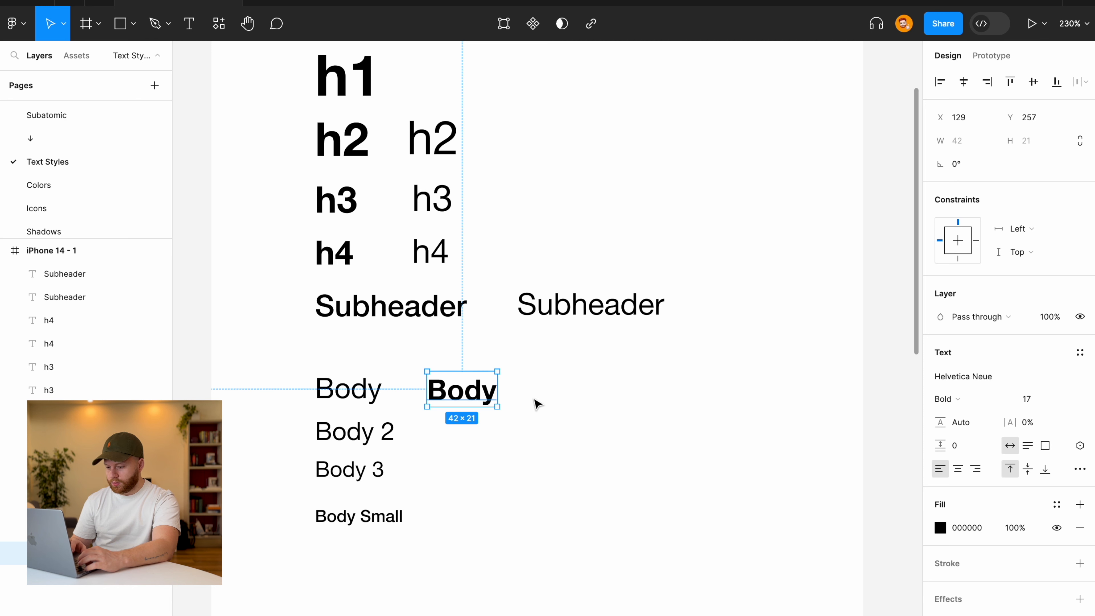
left_click(966, 402)
left_click(969, 381)
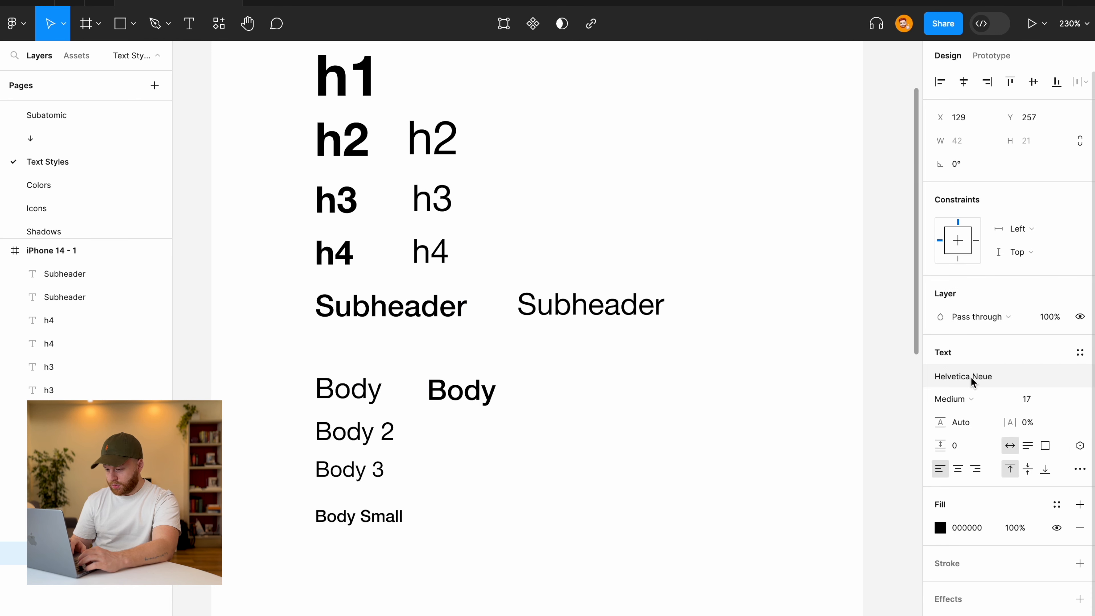
left_click(578, 433)
left_click(461, 397)
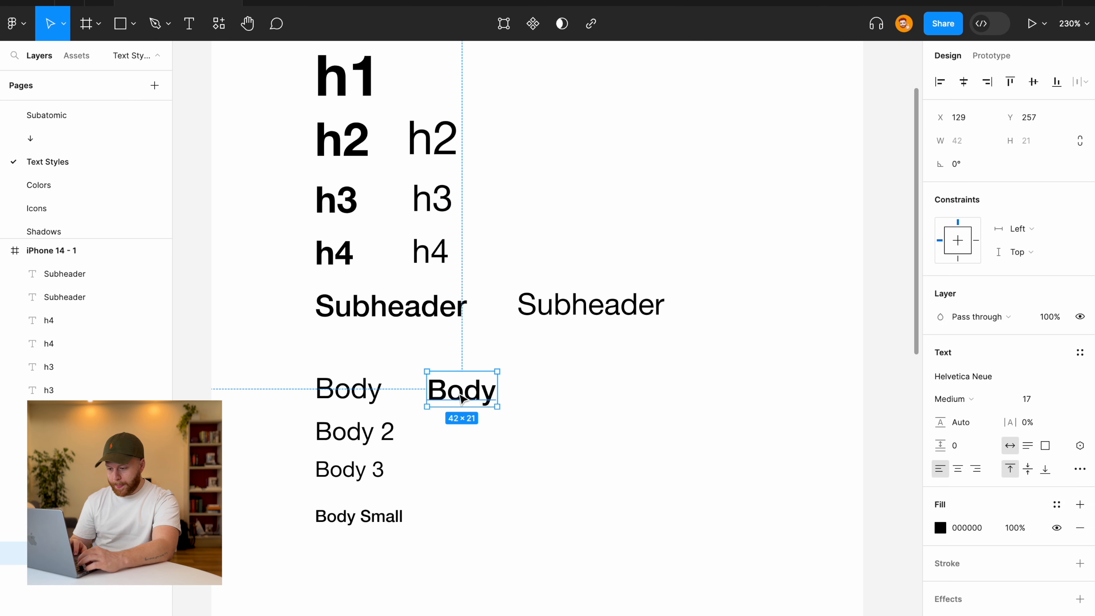
Add a Medium-weight copy of Body 2 to its right.
left_click(370, 433)
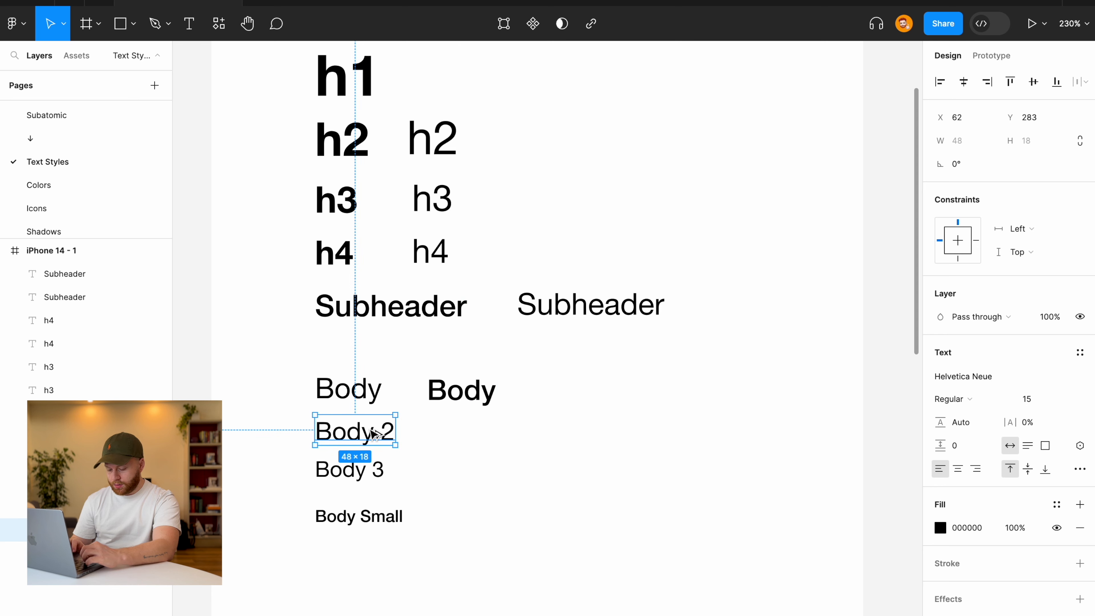
left_click_drag(373, 432, 489, 433)
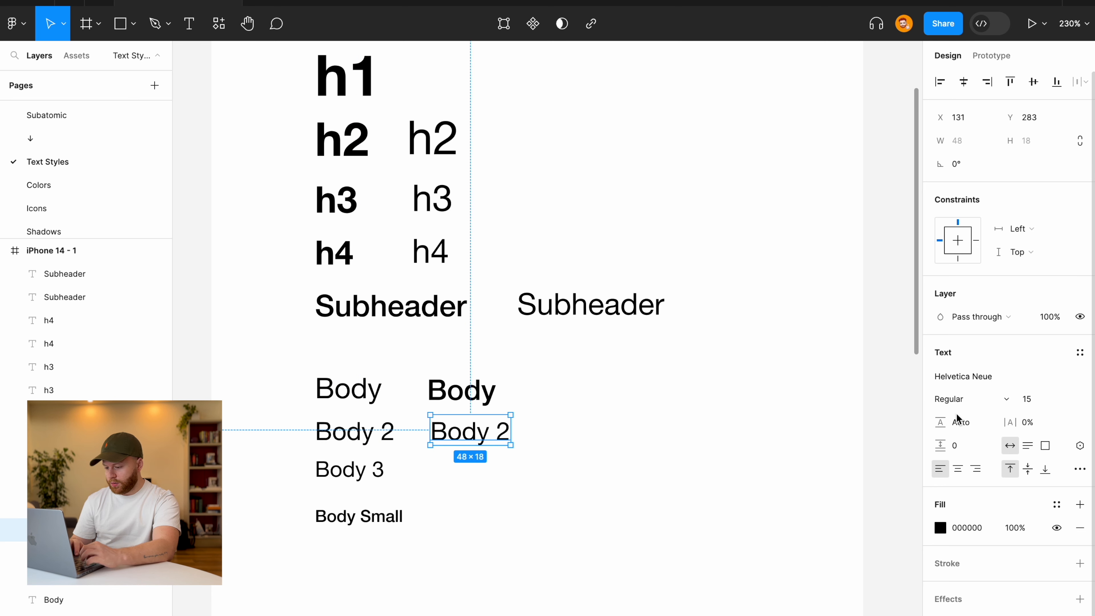
left_click(960, 400)
left_click(962, 416)
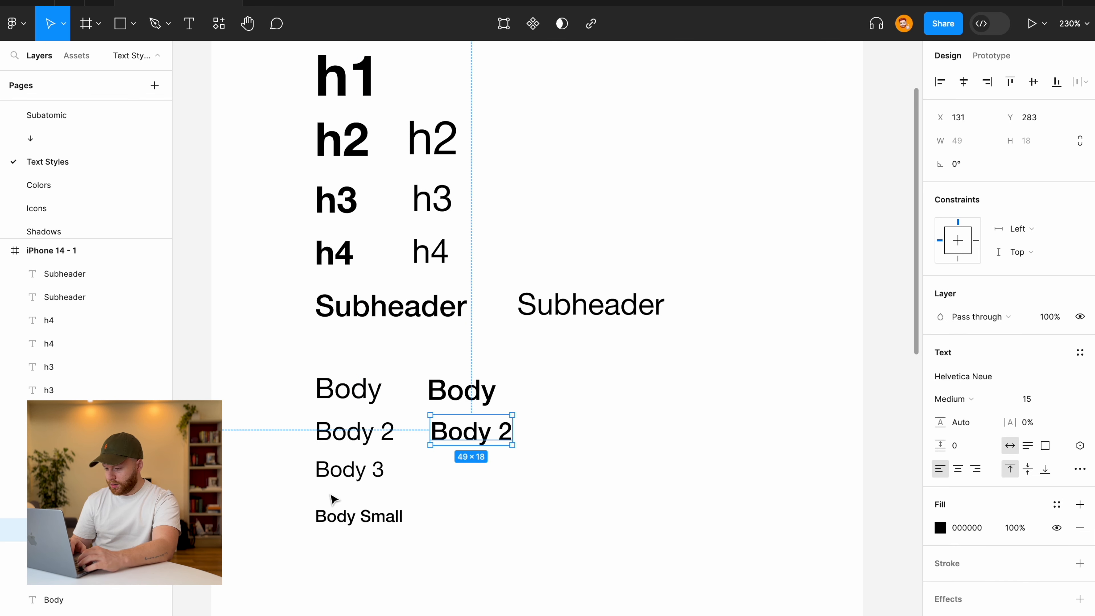
Duplicate Body 3 to the right and set the copy to Medium weight.
left_click(341, 455)
left_click(344, 475)
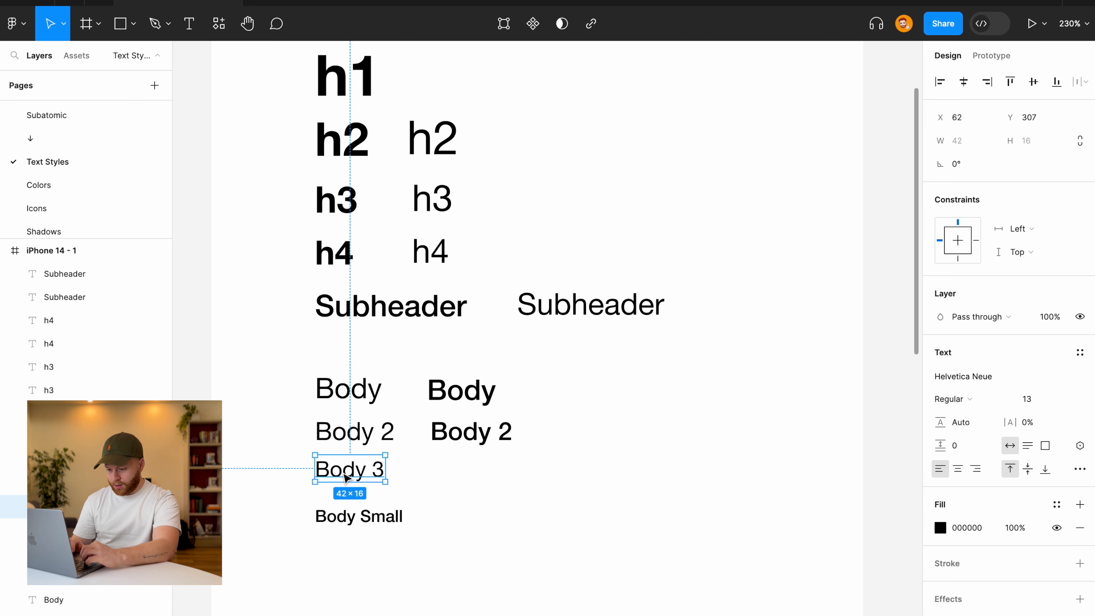
left_click_drag(345, 477, 465, 477)
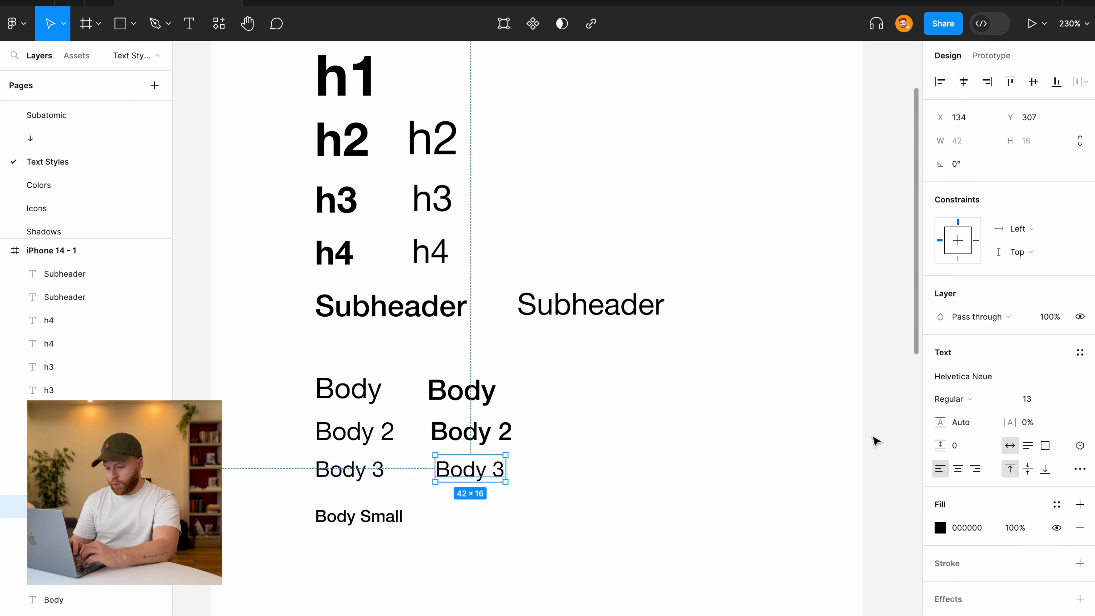
left_click(946, 399)
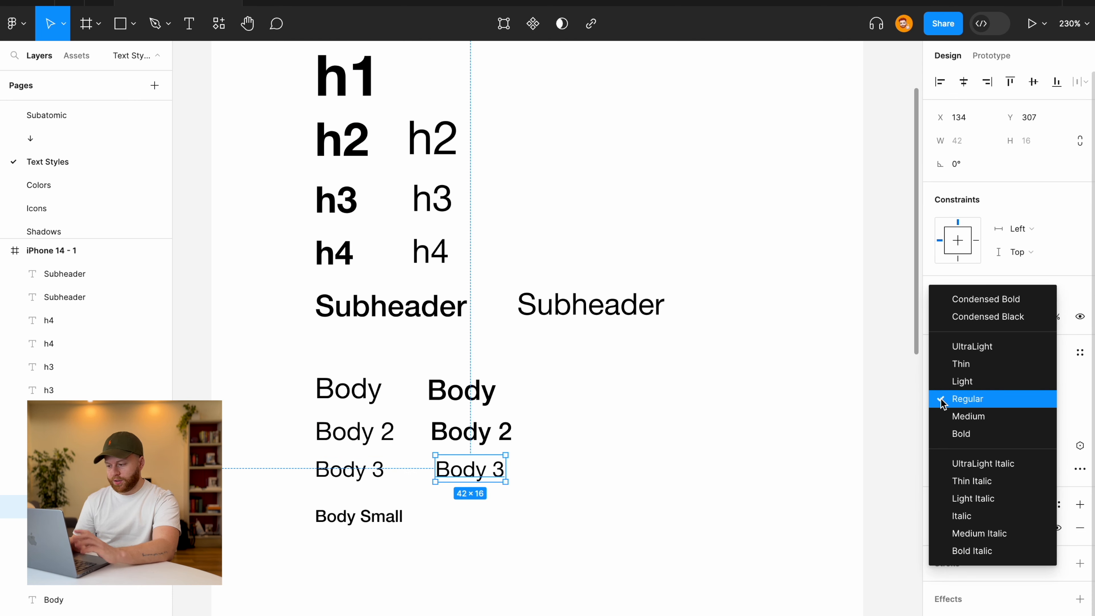
left_click(954, 417)
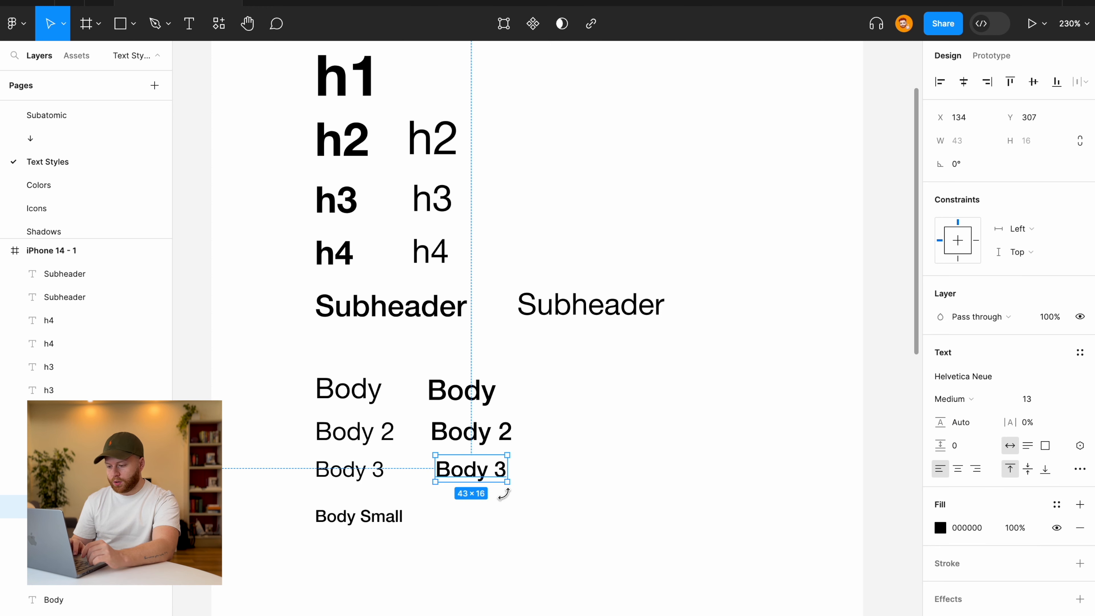
scroll(566, 498, "down", 3)
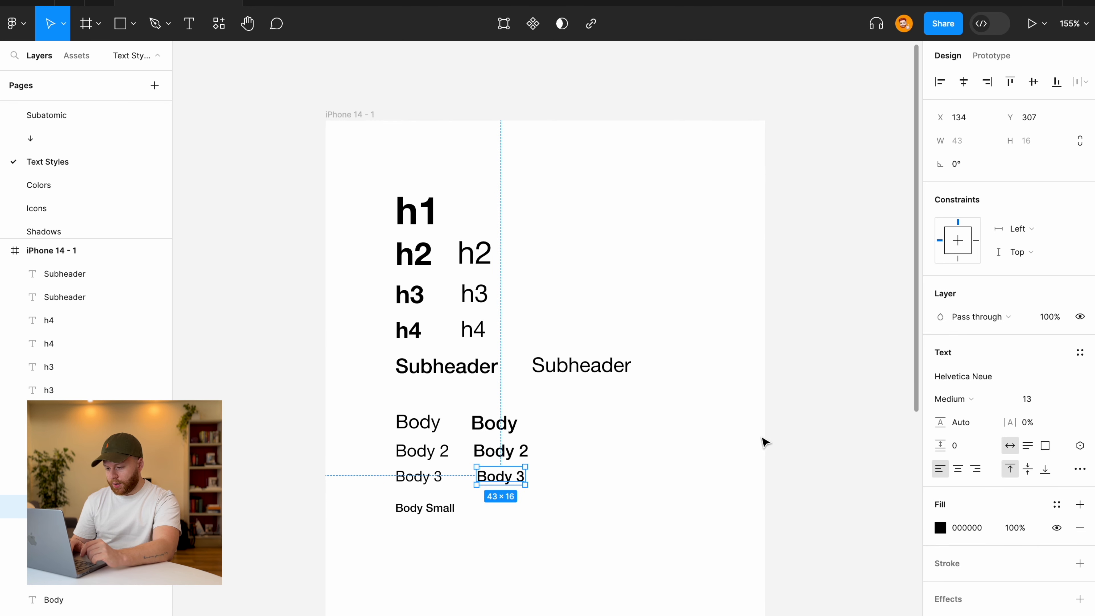
left_click(802, 403)
scroll(566, 502, "up", 2)
scroll(566, 502, "up", 3)
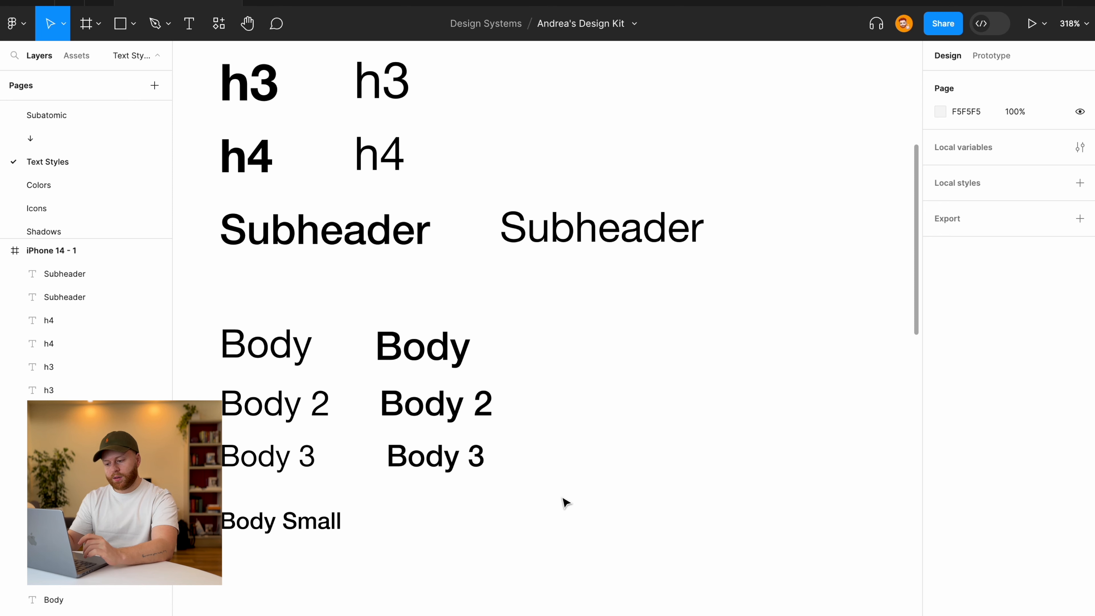
scroll(562, 498, "down", 5)
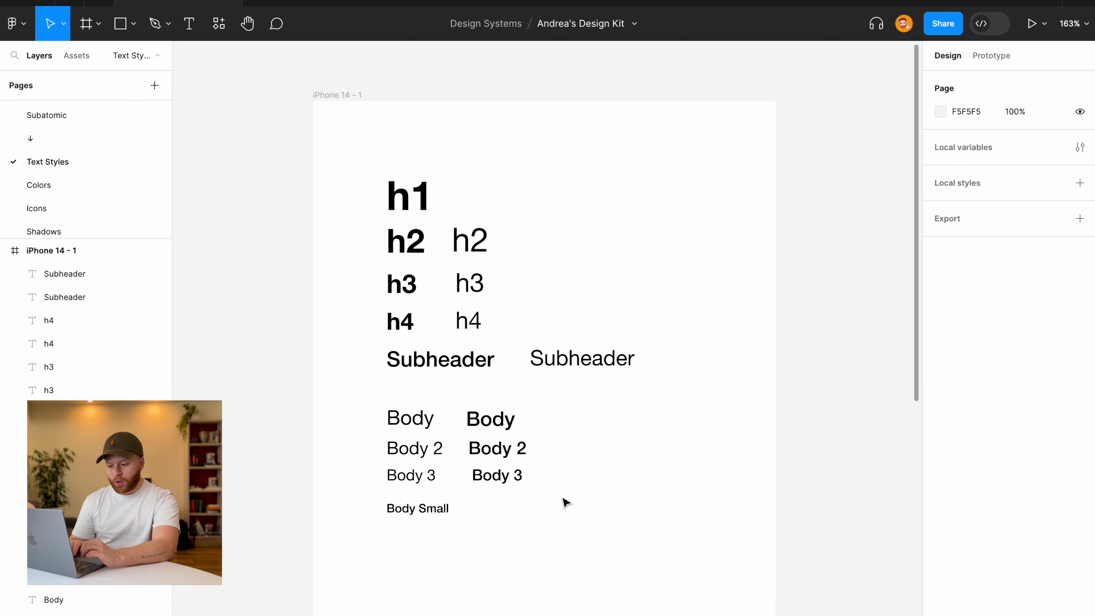
scroll(563, 498, "right", 2)
scroll(563, 497, "down", 2)
Place a copy of the regular Body text on the canvas beside the iPhone 14 - 1 frame.
left_click(328, 351)
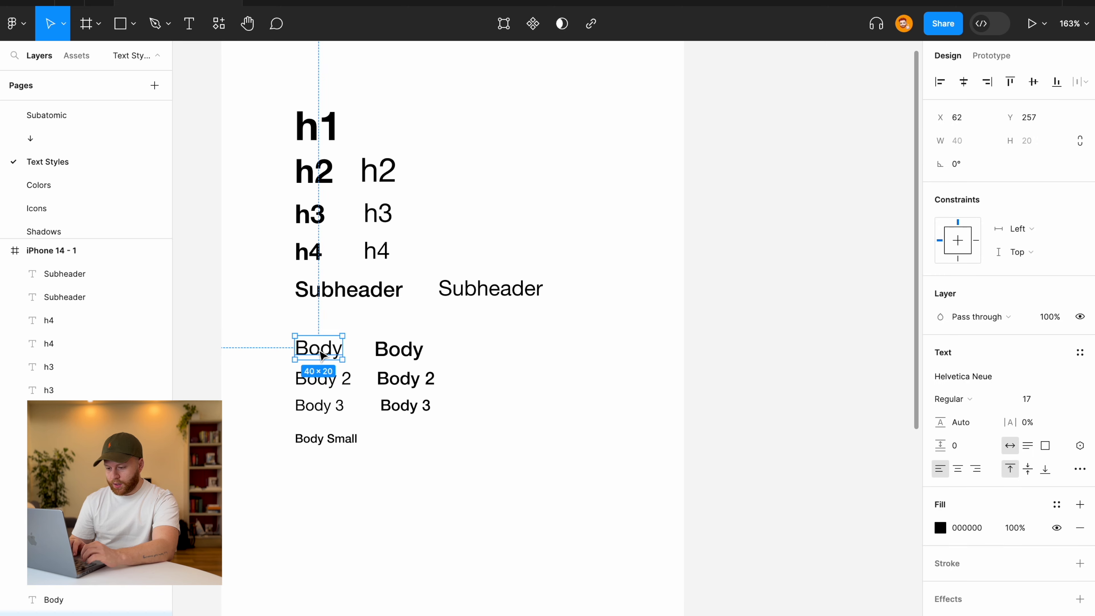
left_click_drag(332, 353, 801, 324, "alt")
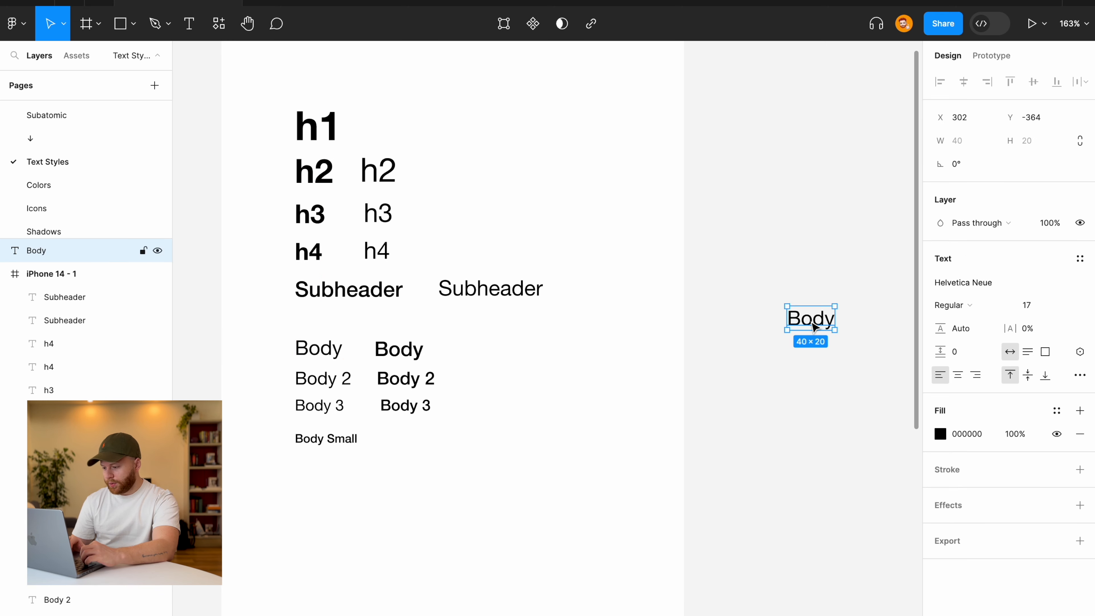
scroll(802, 325, "right", 5)
scroll(678, 301, "up", 6)
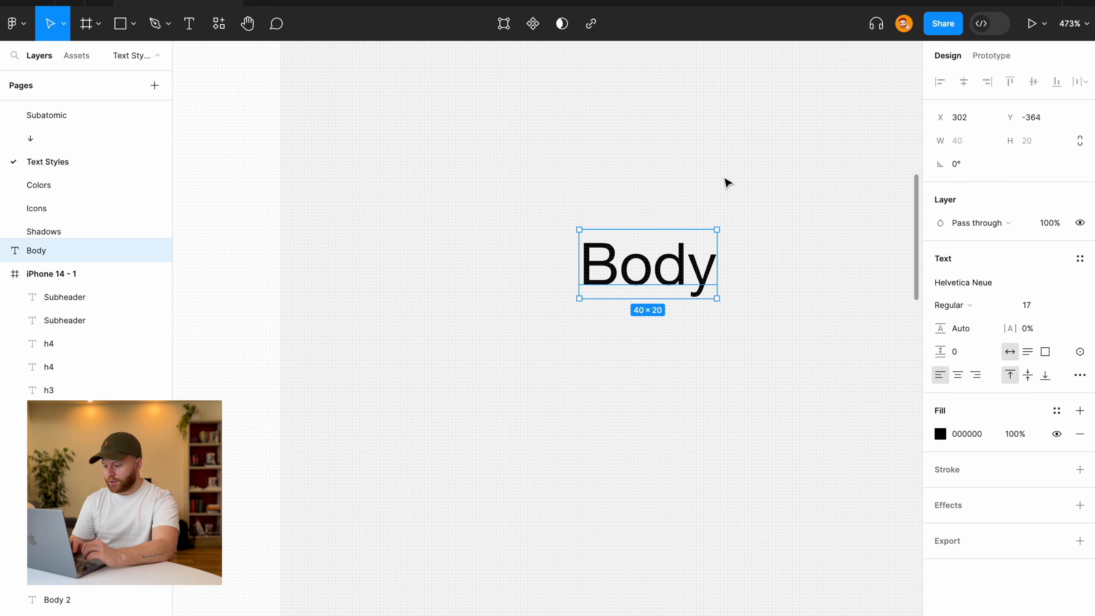
scroll(522, 230, "down", 2)
scroll(520, 226, "down", 3)
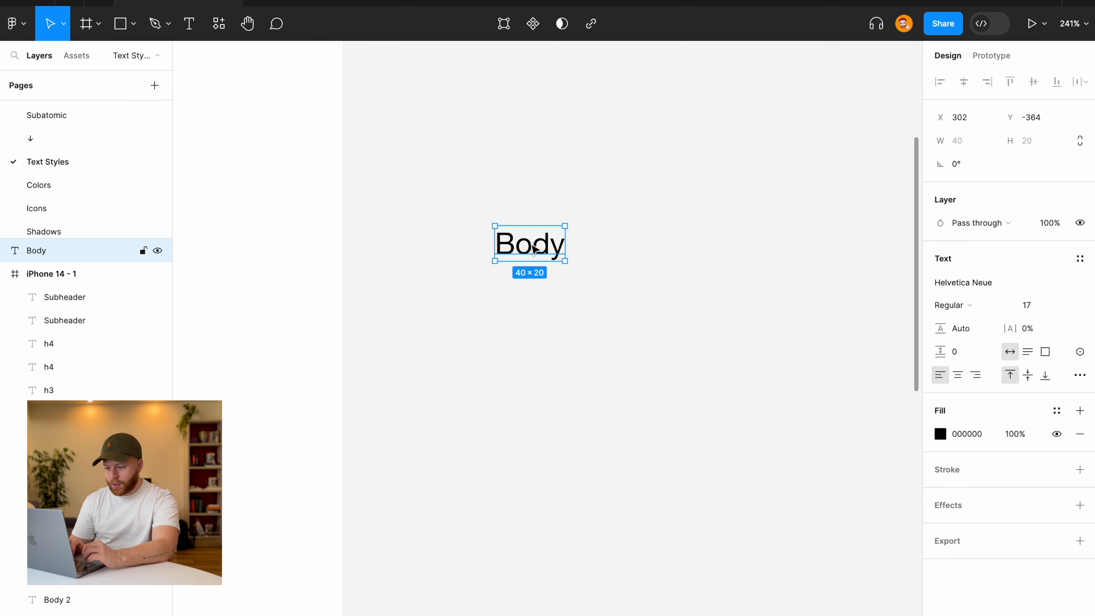
left_click_drag(535, 249, 544, 249)
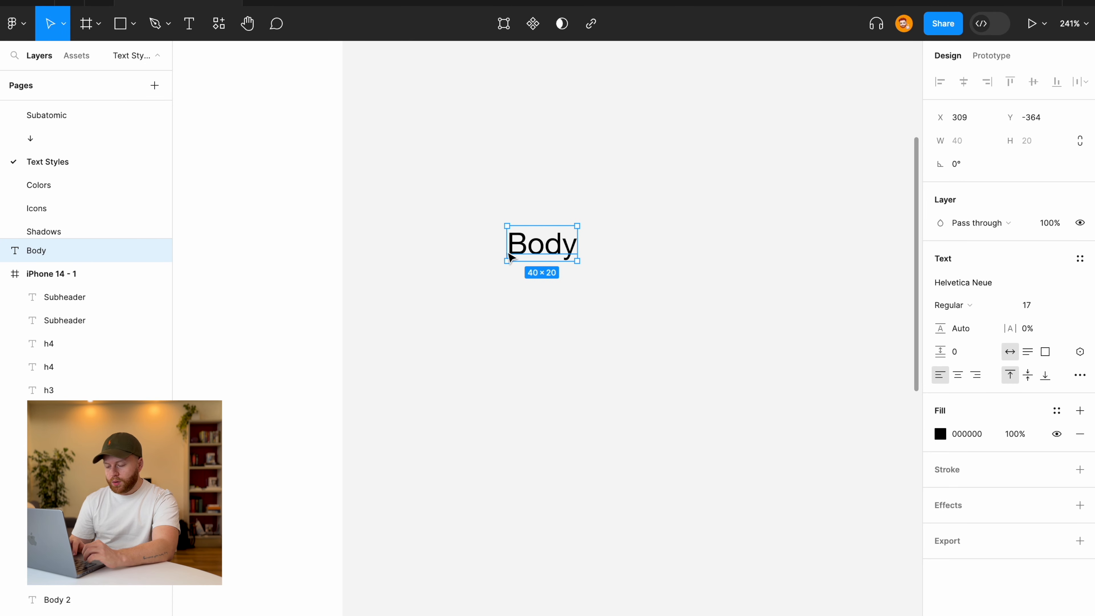
left_click(496, 163)
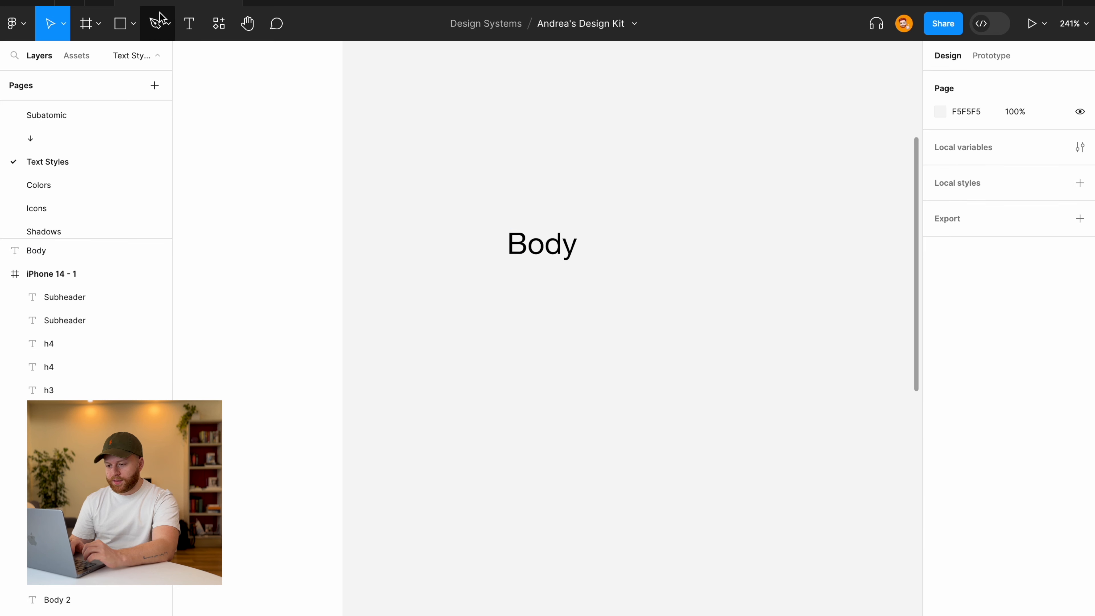
Draw Frame 1 around the Body copy and give it a black 000000 fill.
left_click(98, 25)
left_click(97, 61)
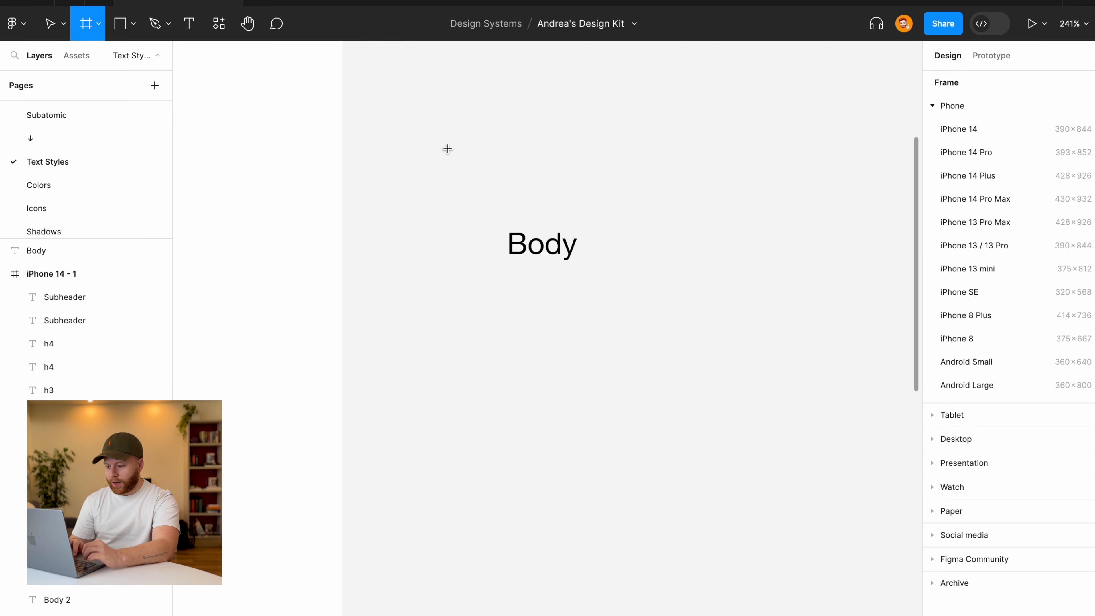
mouse_move(390, 146)
left_mouse_down()
mouse_move(724, 369)
mouse_move(745, 518)
left_mouse_up()
left_click(940, 401)
left_click(567, 275)
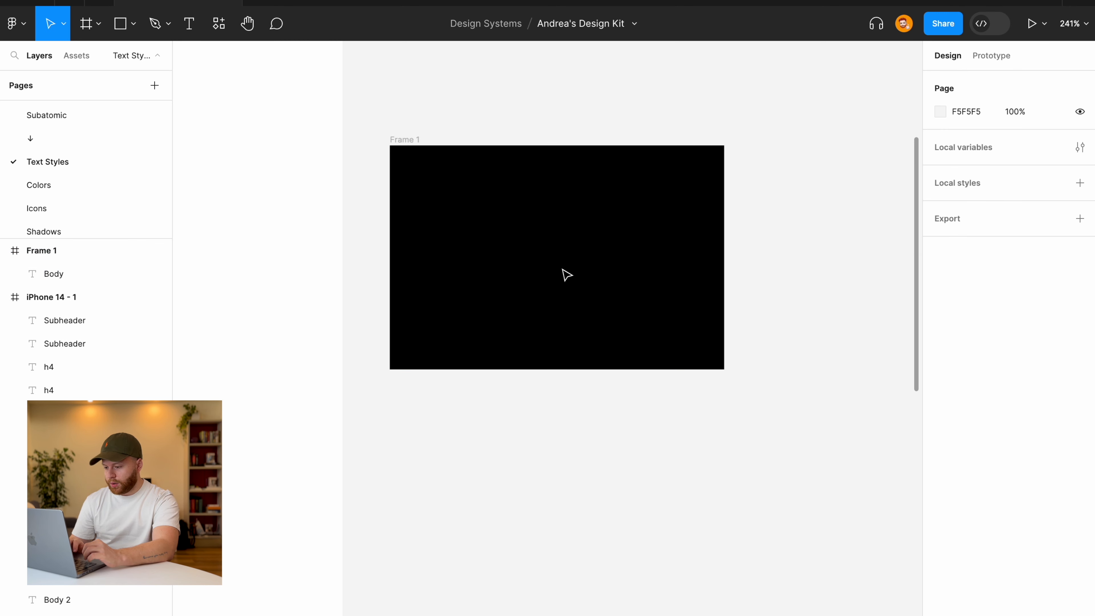
left_click(548, 254)
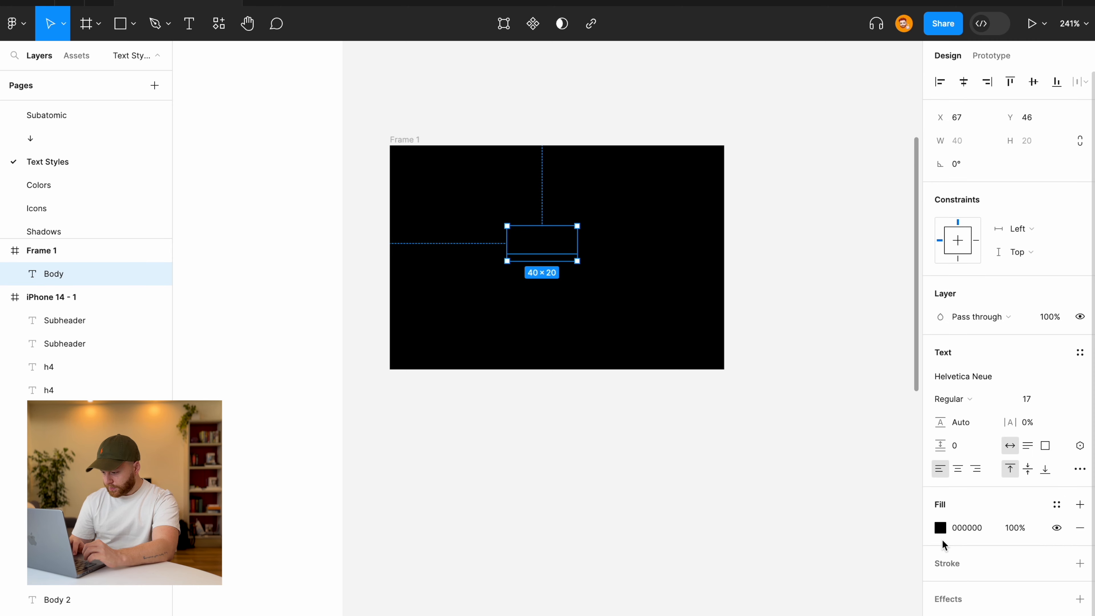
Make the Body text white (FFFFFF) and move it to the centre of Frame 1.
left_click(941, 528)
left_click_drag(773, 393, 667, 164)
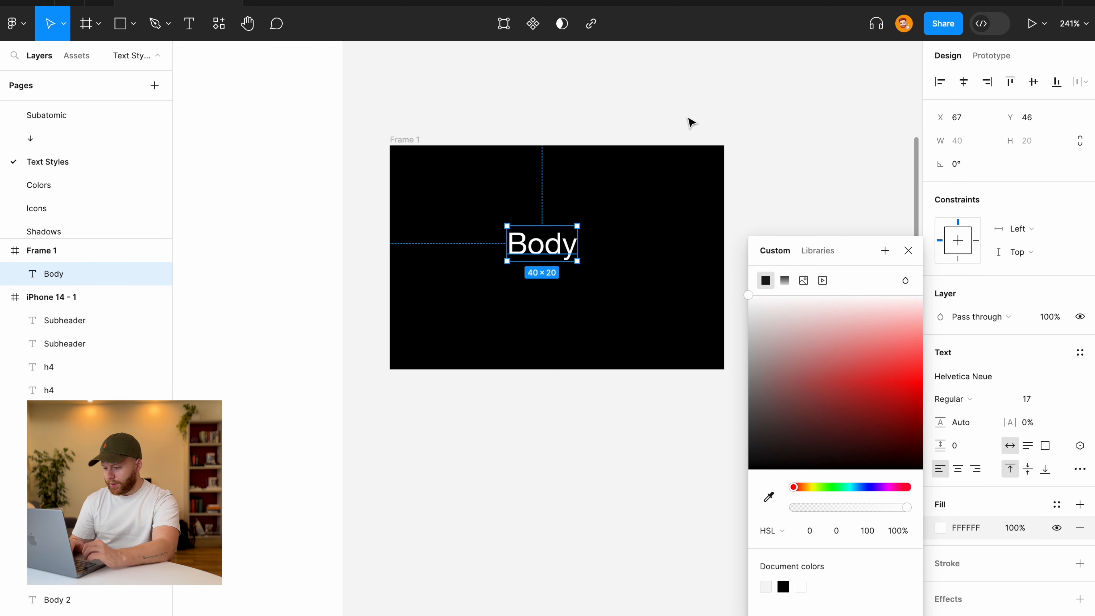
left_click(695, 104)
scroll(587, 191, "down", 5)
scroll(588, 192, "up", 3)
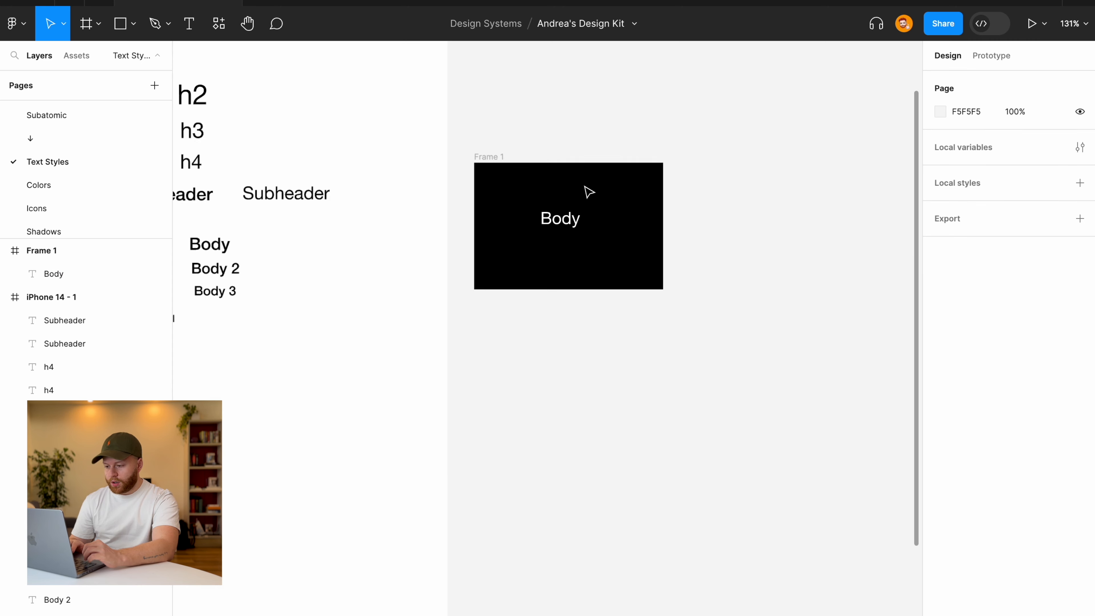
scroll(589, 192, "up", 2)
left_click(554, 230)
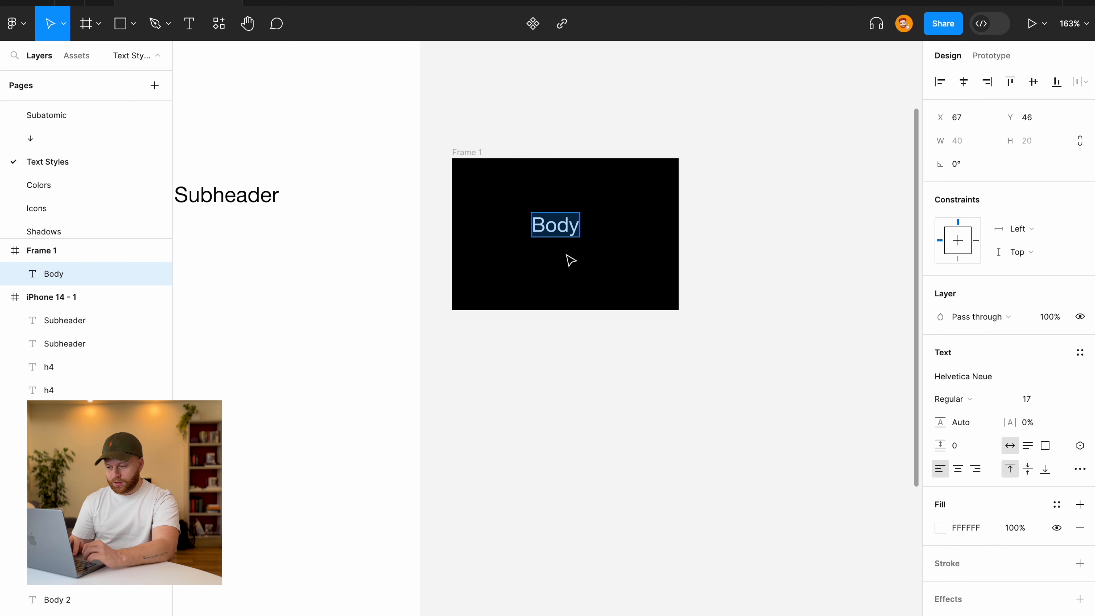
left_click_drag(564, 228, 576, 237)
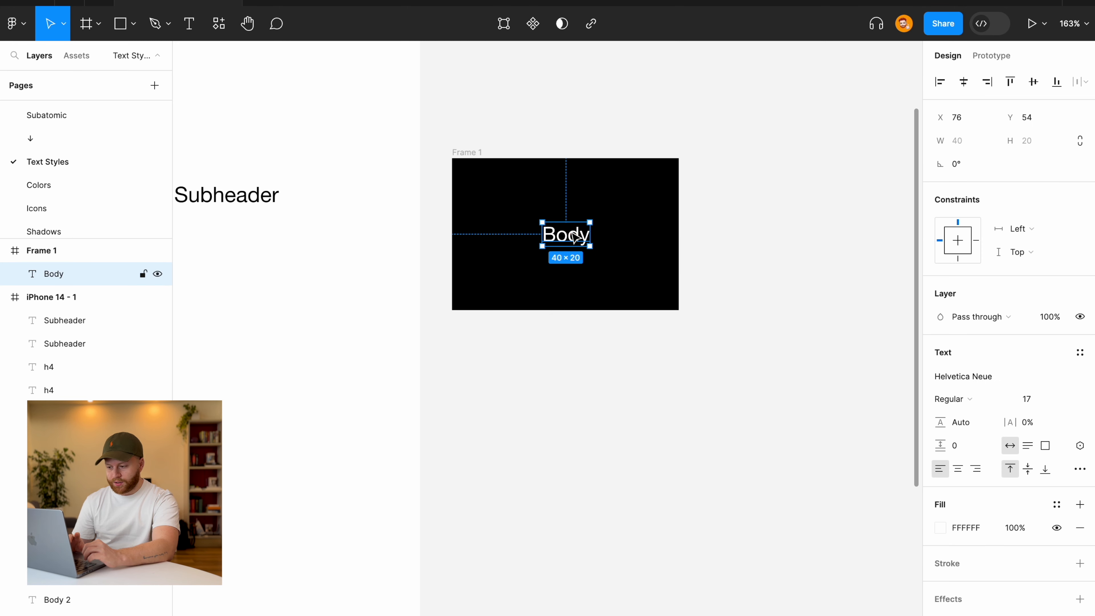
Set Body to Medium weight at size 13, re-centred inside the frame.
left_click(945, 400)
left_click(953, 416)
left_click(797, 260)
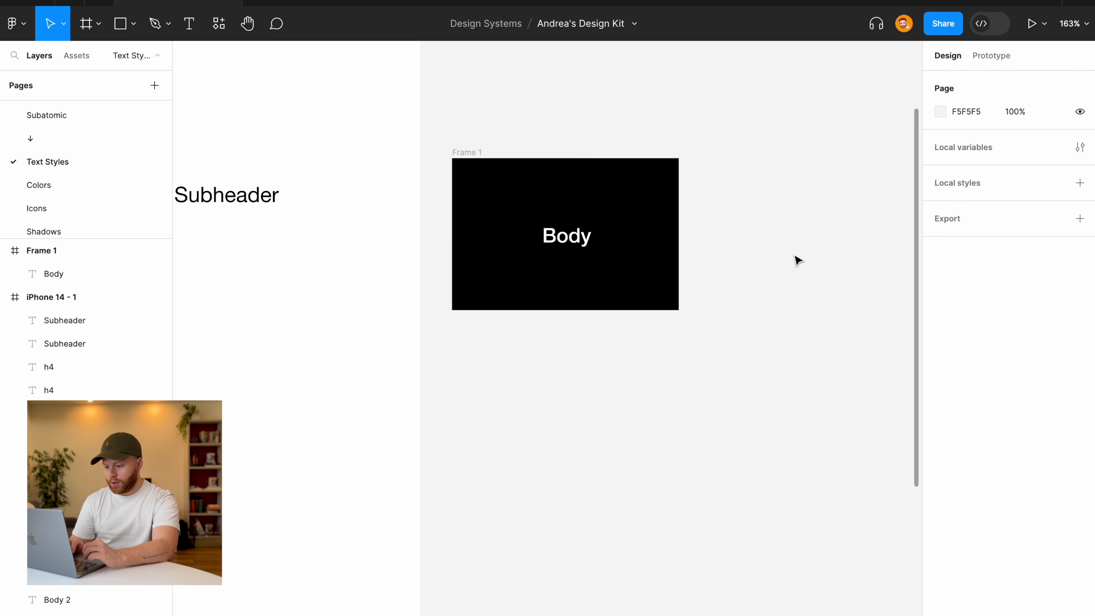
left_click_drag(574, 237, 573, 238)
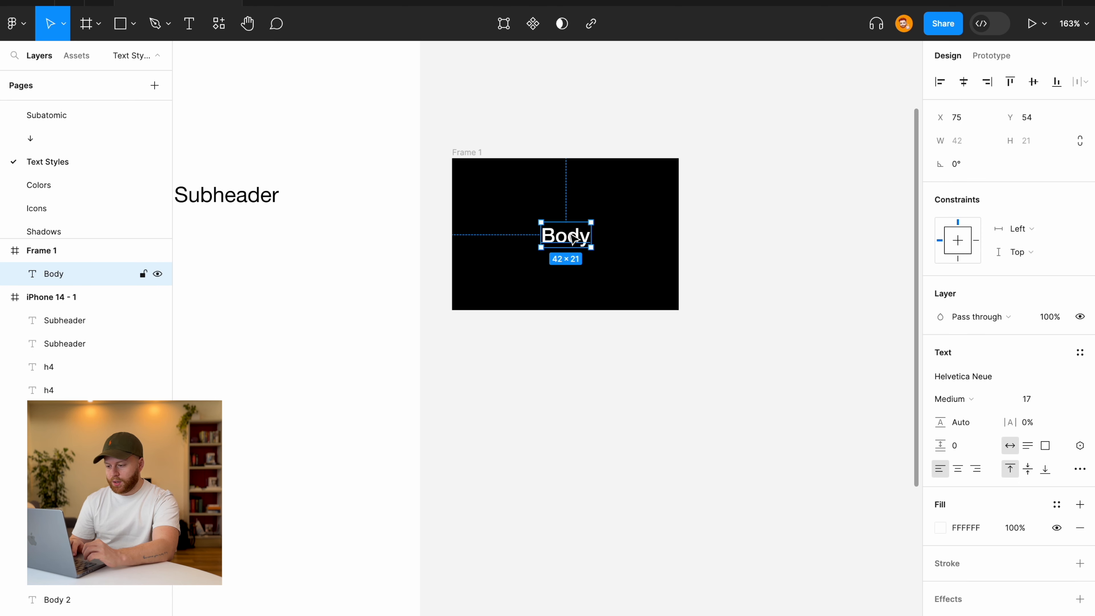
left_click(1036, 399)
type("13")
key("Return")
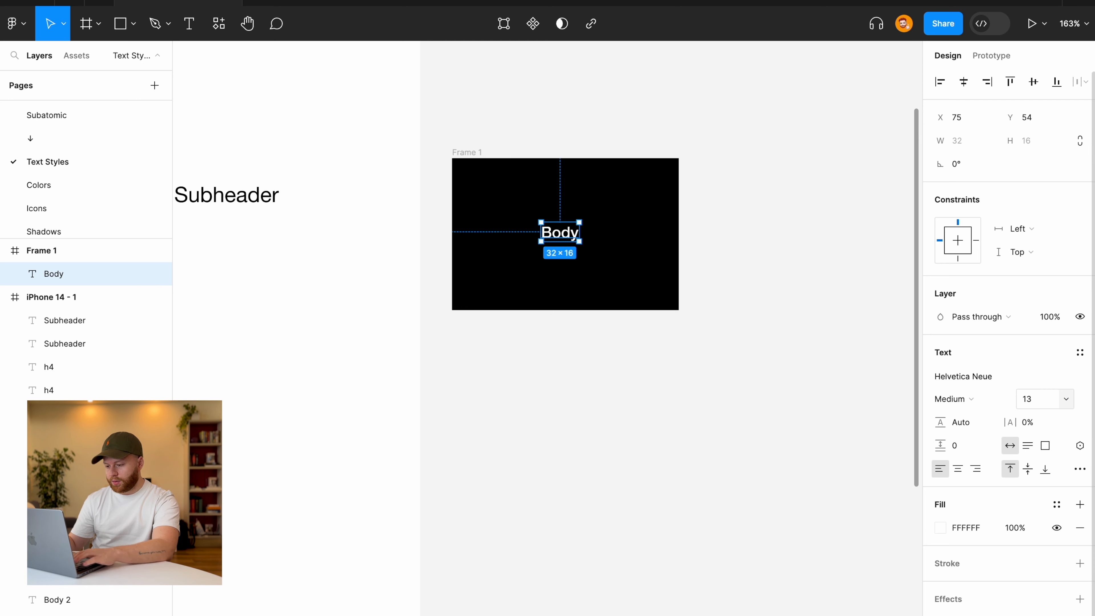
left_click(741, 326)
Try Body in Regular weight, then switch it back to Medium.
scroll(740, 325, "down", 5)
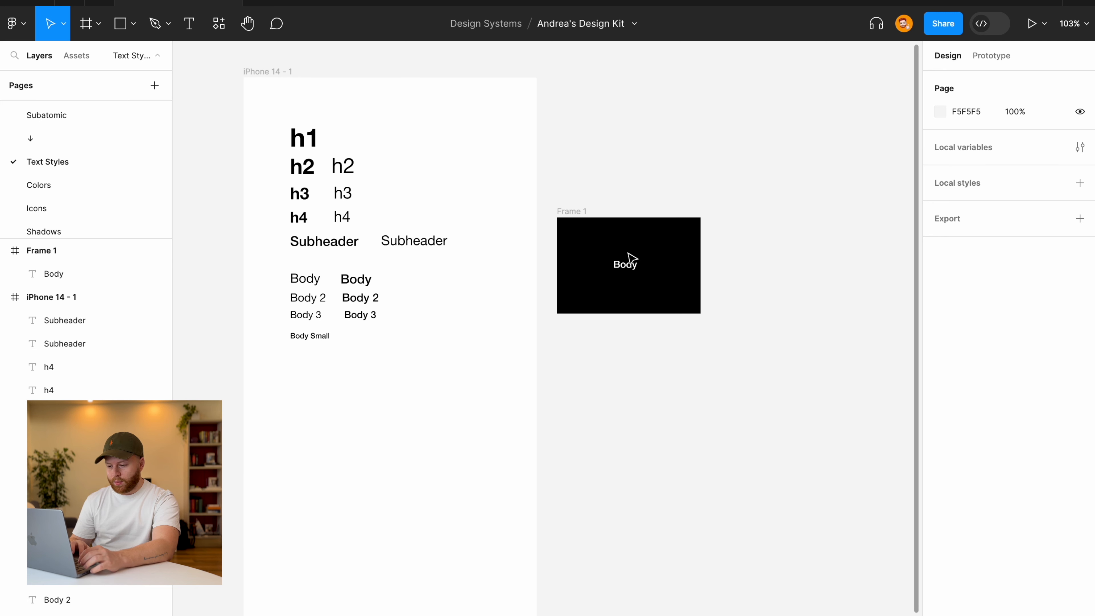
scroll(628, 257, "up", 5)
left_click(629, 279)
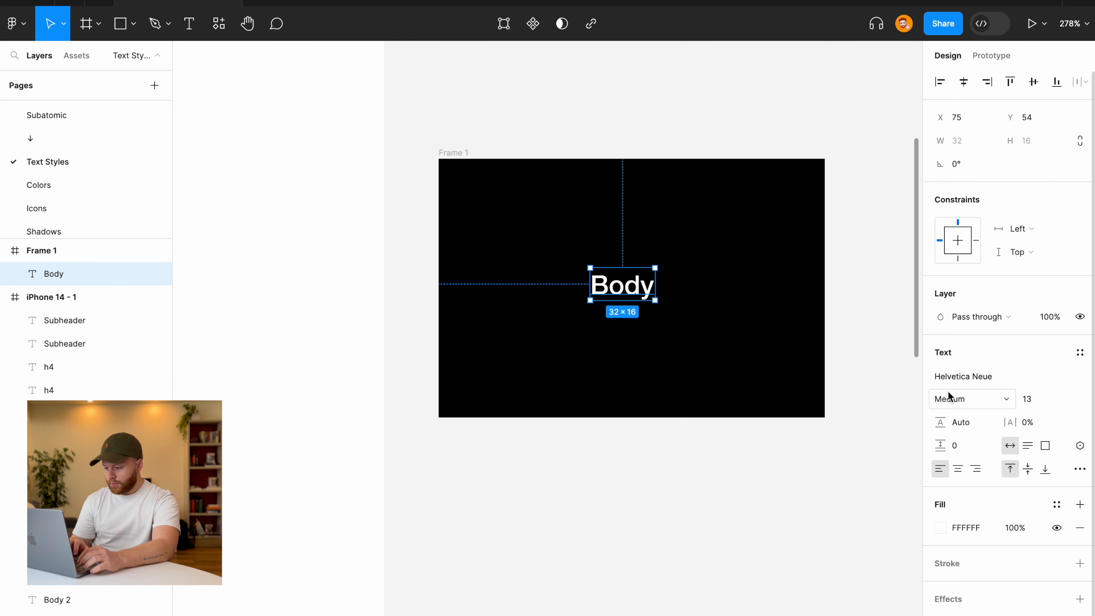
left_click(953, 398)
left_click(968, 381)
left_click(732, 455)
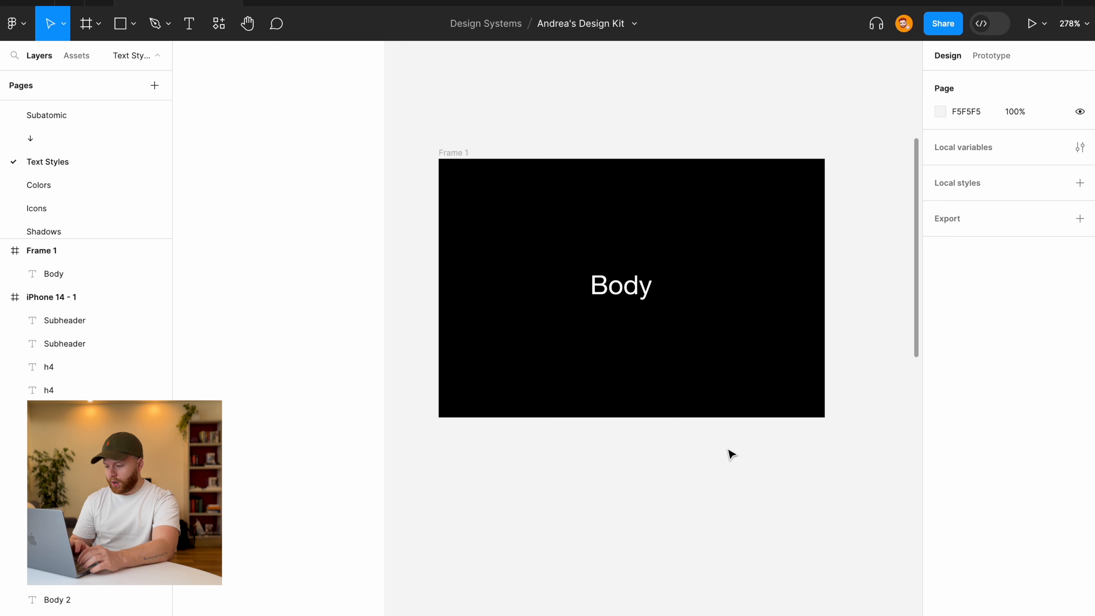
scroll(732, 455, "down", 3)
scroll(732, 454, "down", 2)
scroll(732, 454, "up", 3)
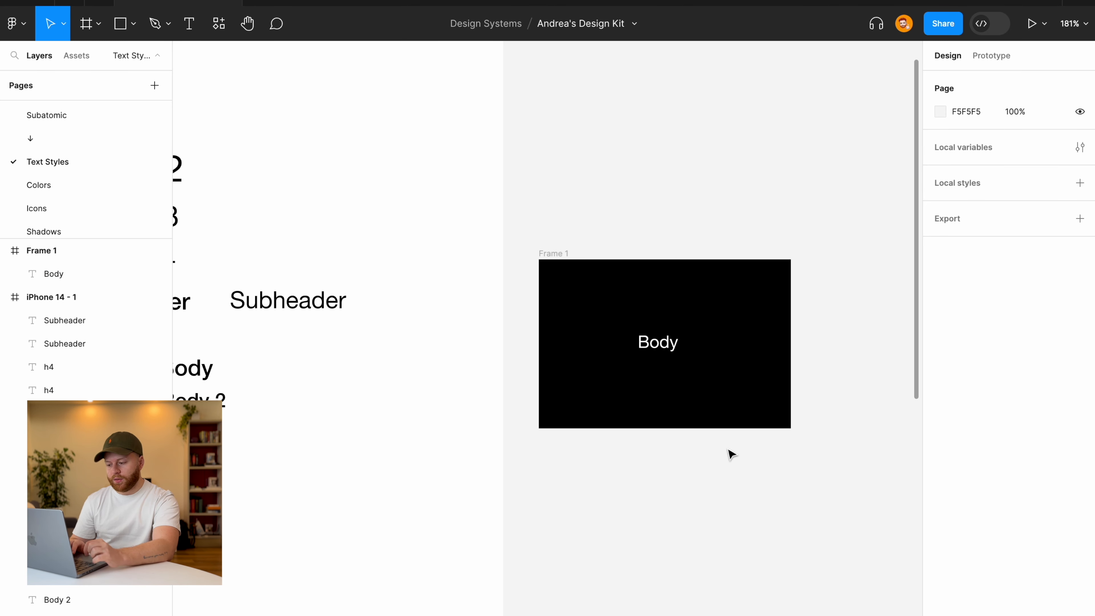
left_click(671, 344)
left_click(948, 402)
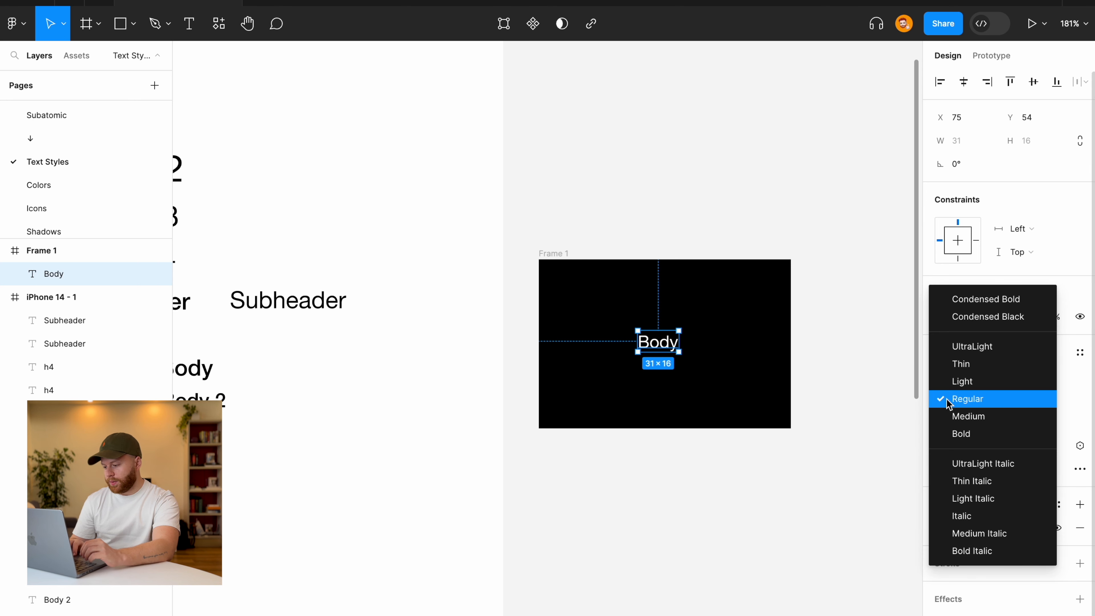
left_click(951, 417)
left_click(786, 444)
Cut Frame 1 and its Body sample off the canvas, then select the iPhone 14 - 1 frame.
scroll(784, 445, "down", 3)
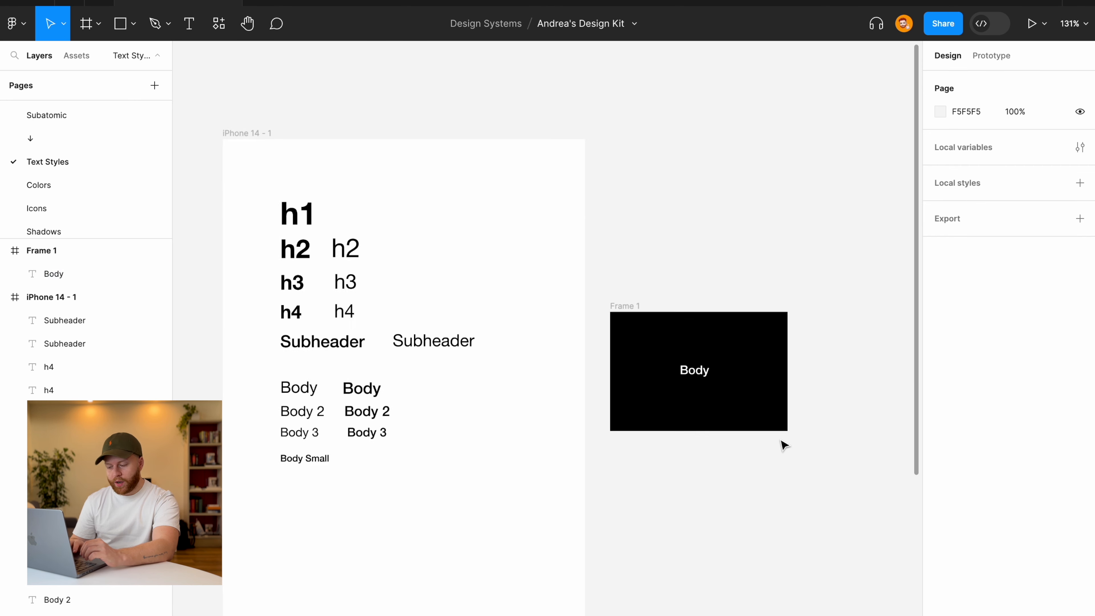
scroll(783, 444, "down", 1)
left_click_drag(606, 239, 889, 534)
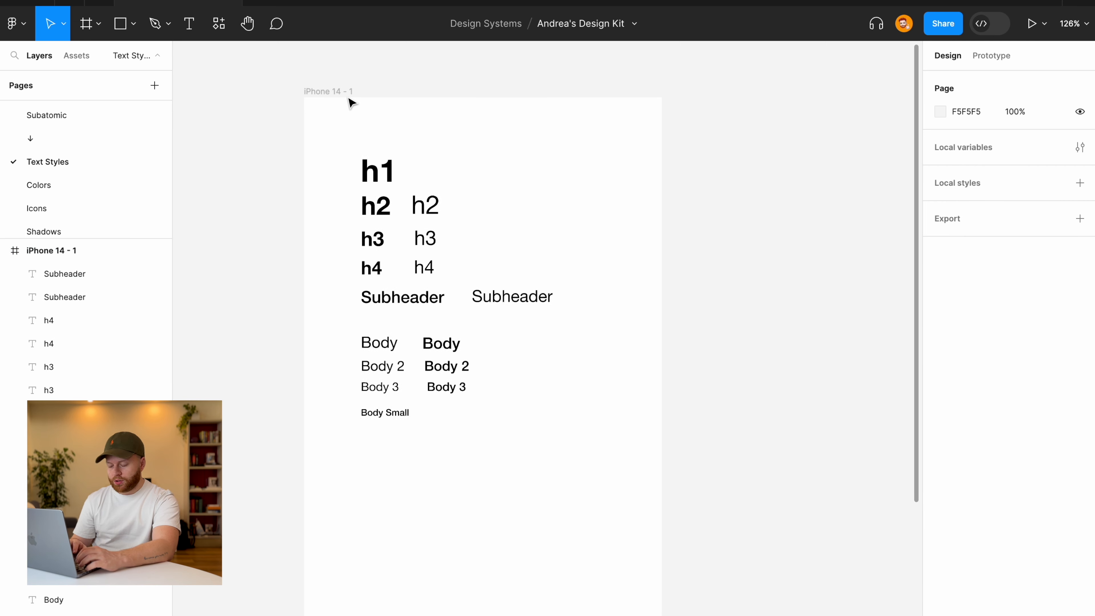
left_click(342, 98)
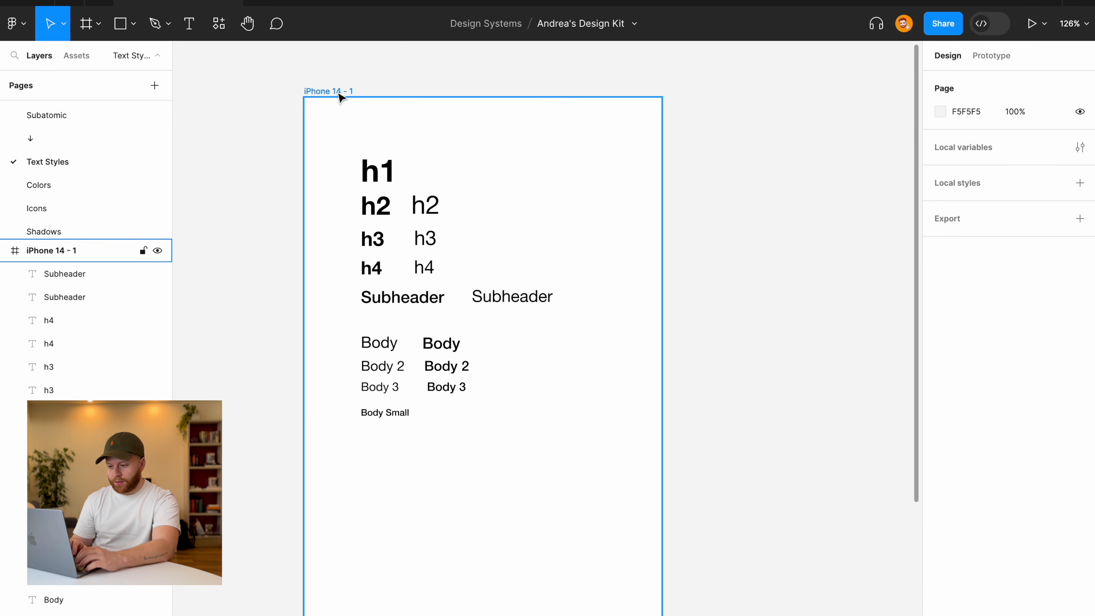
Ungroup the iPhone 14 - 1 frame so the h2 and other text layers are editable.
right_click(340, 98)
left_click(433, 302)
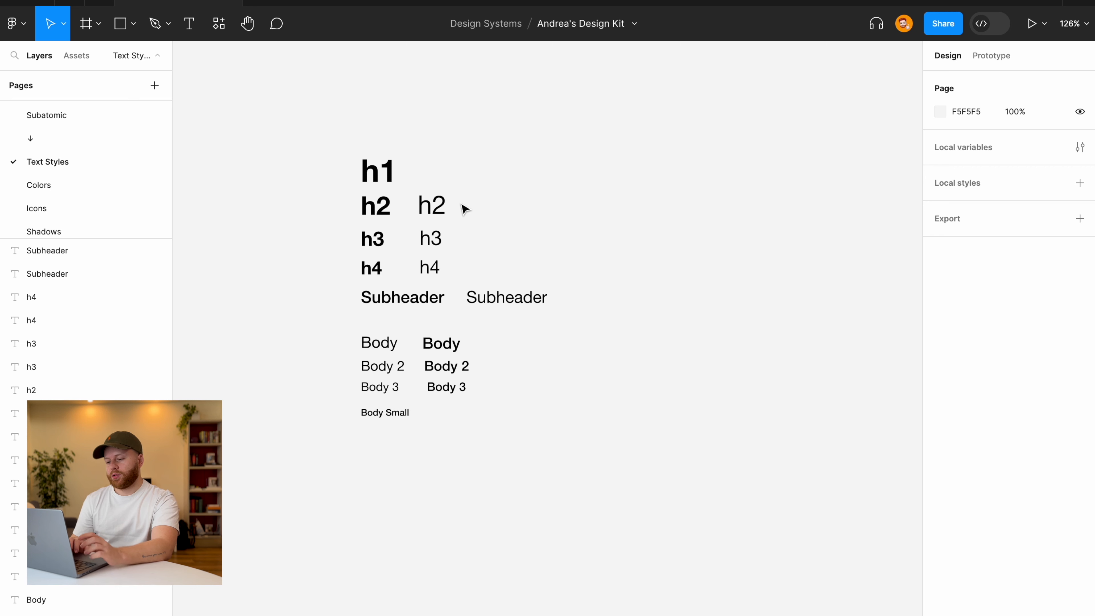
left_click(431, 206)
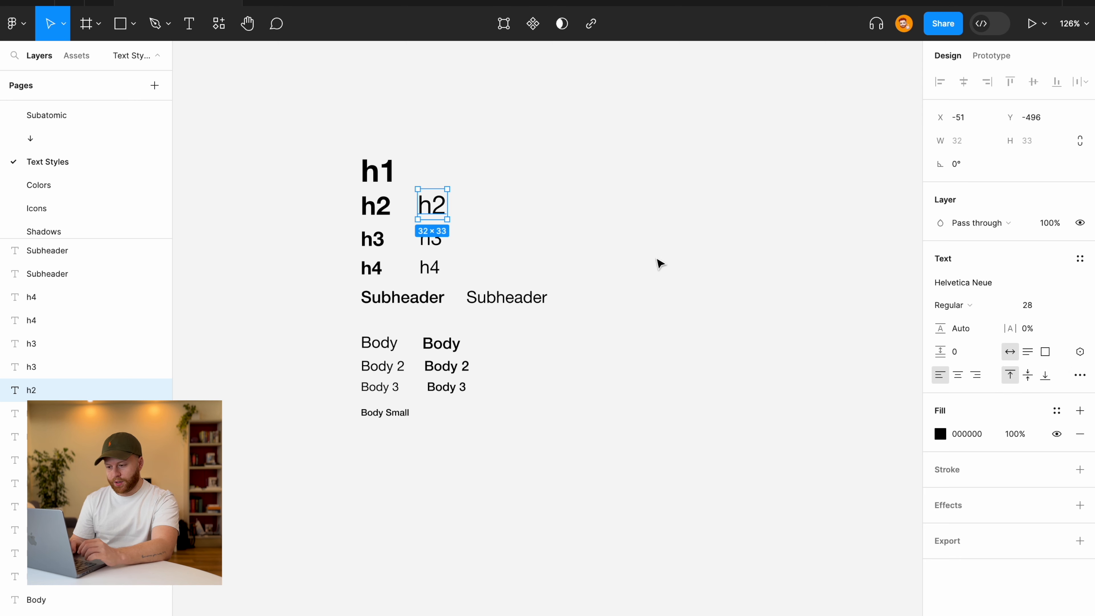
left_click(526, 220)
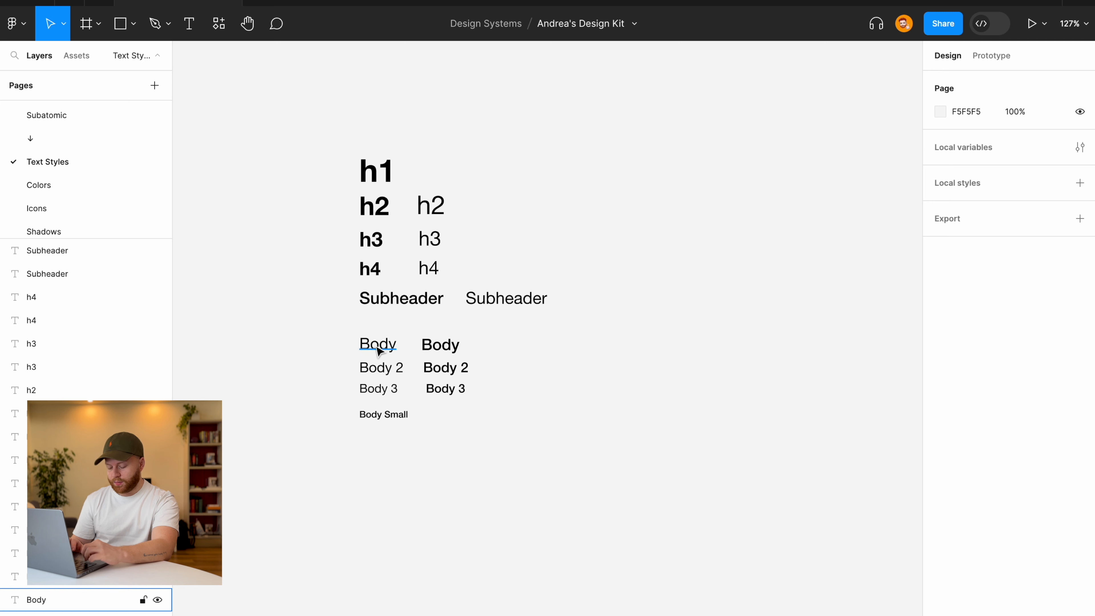
Duplicate the regular Body text to the right and resize its box to 314 × 217.
left_click_drag(378, 351, 789, 329)
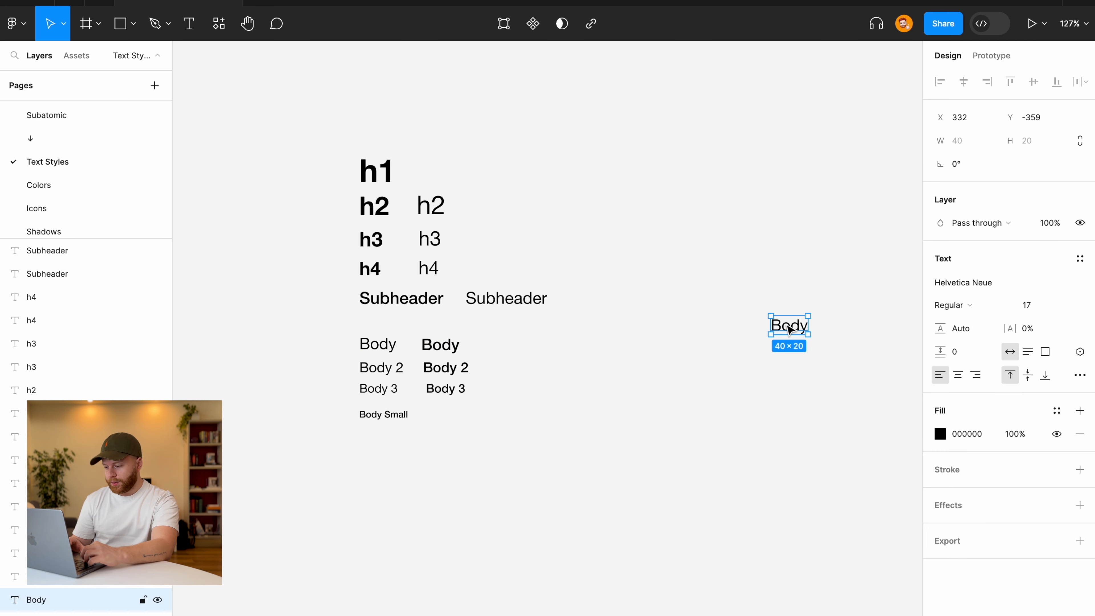
scroll(788, 328, "right", 5)
scroll(788, 328, "down", 3)
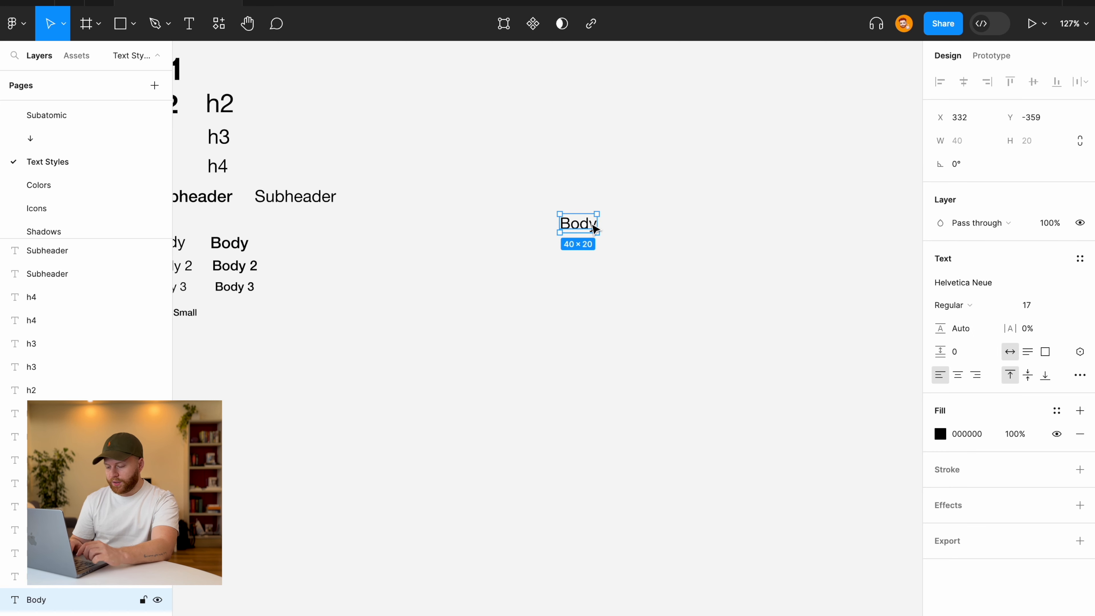
left_click_drag(601, 220, 850, 232)
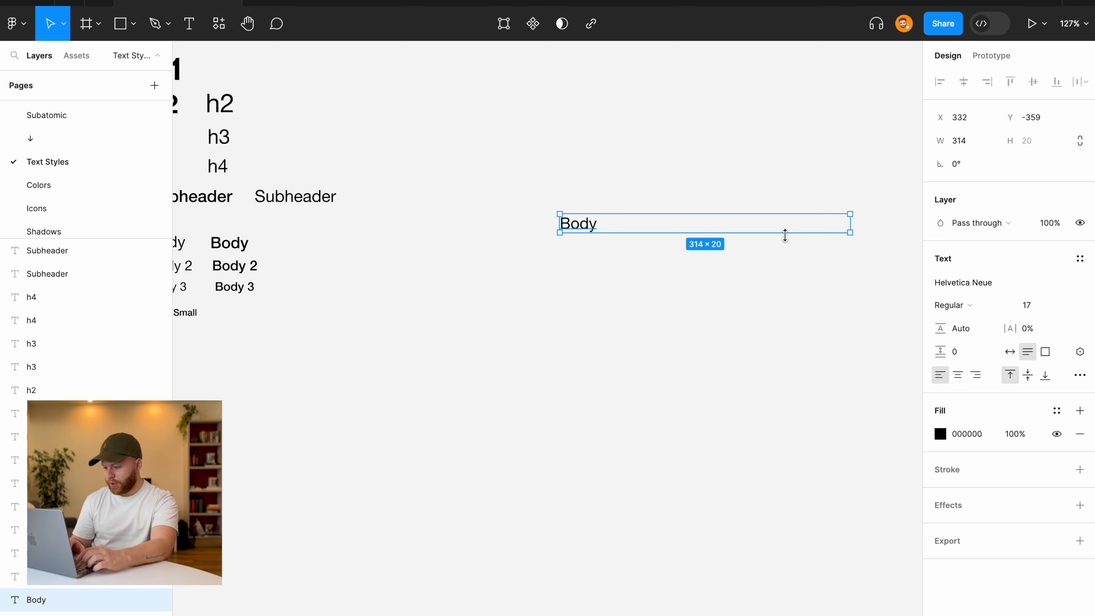
left_click_drag(785, 235, 775, 415)
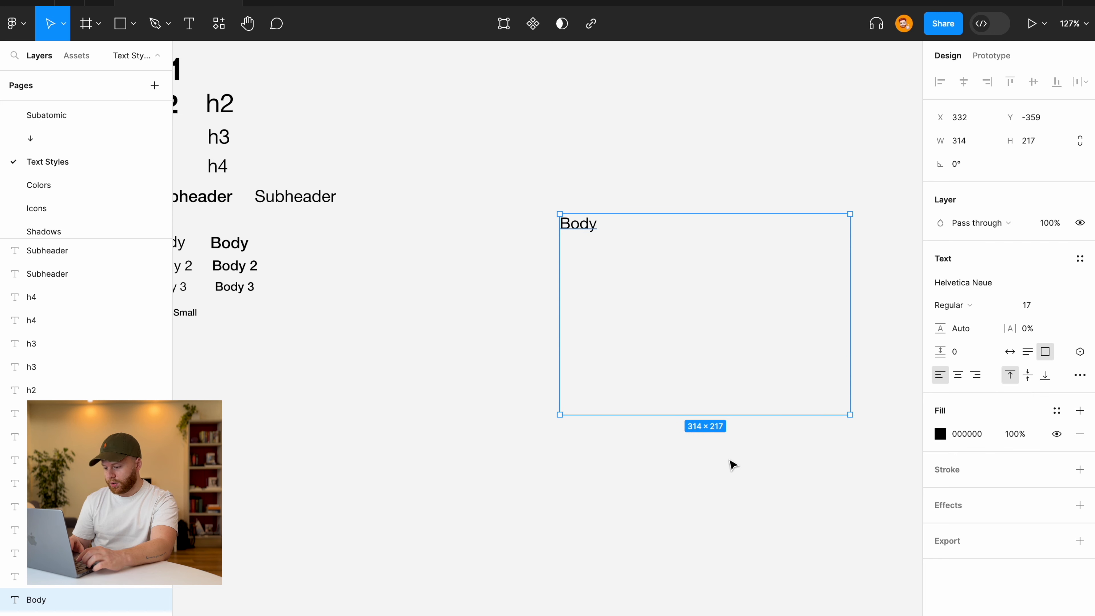
Fill the Body copy's box with auto-generated text from the Lorem Ipsum plugin.
left_click(30, 33)
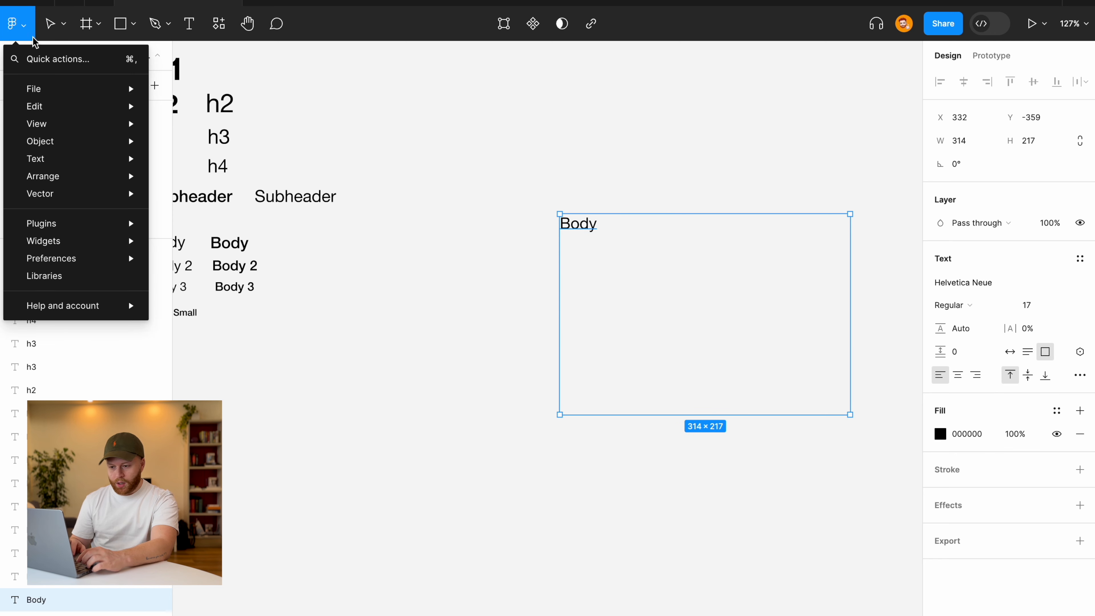
mouse_move(127, 227)
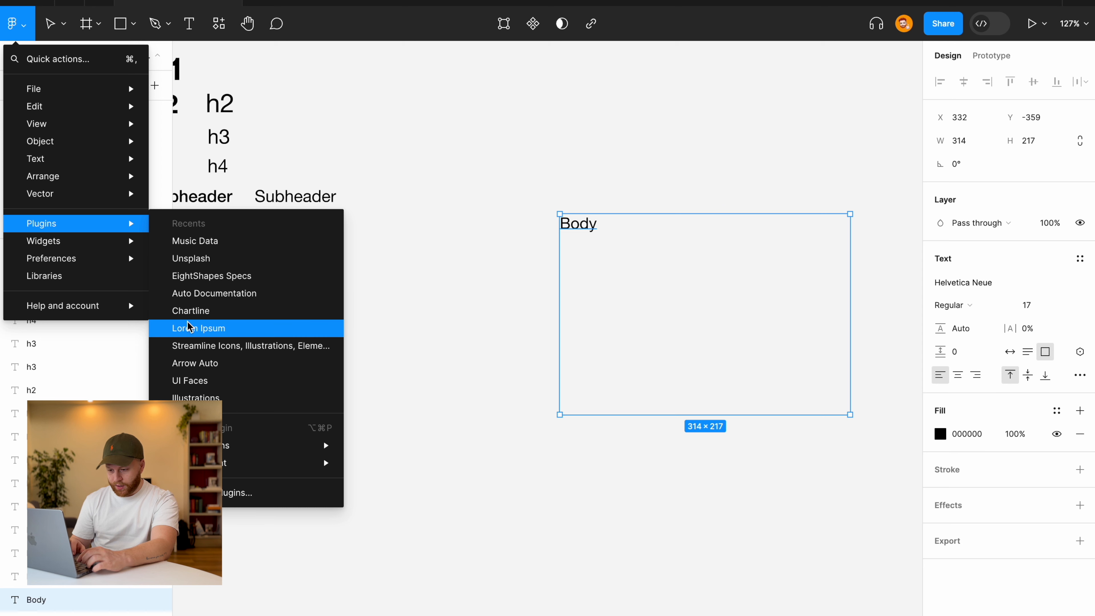
left_click(199, 329)
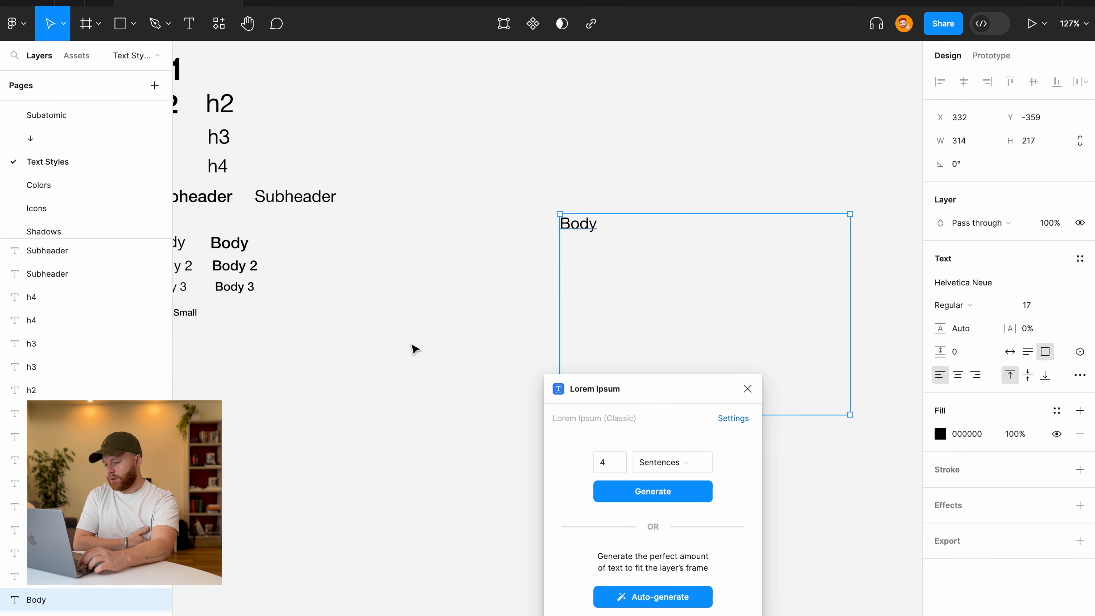
left_click_drag(616, 386, 292, 238)
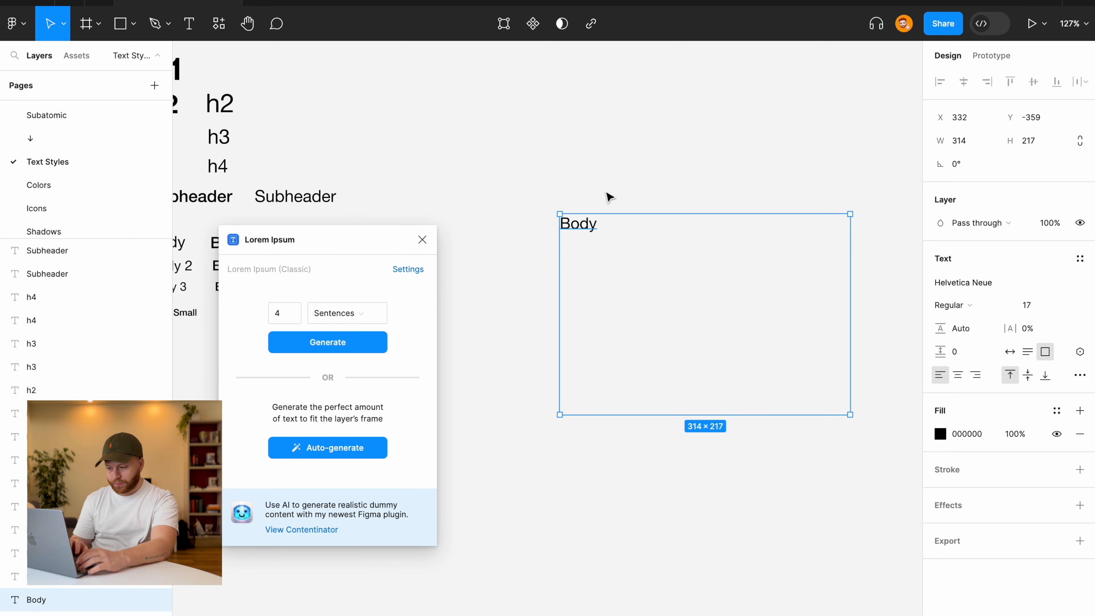
left_click(333, 448)
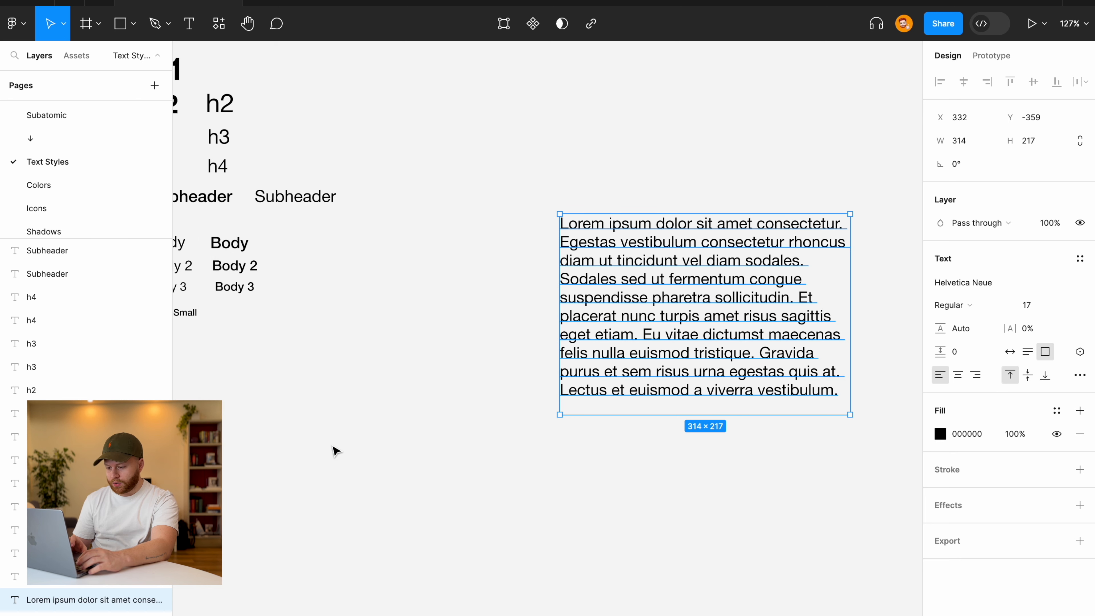
Move the lorem ipsum paragraph a little right and down beside the style samples.
left_click(517, 406)
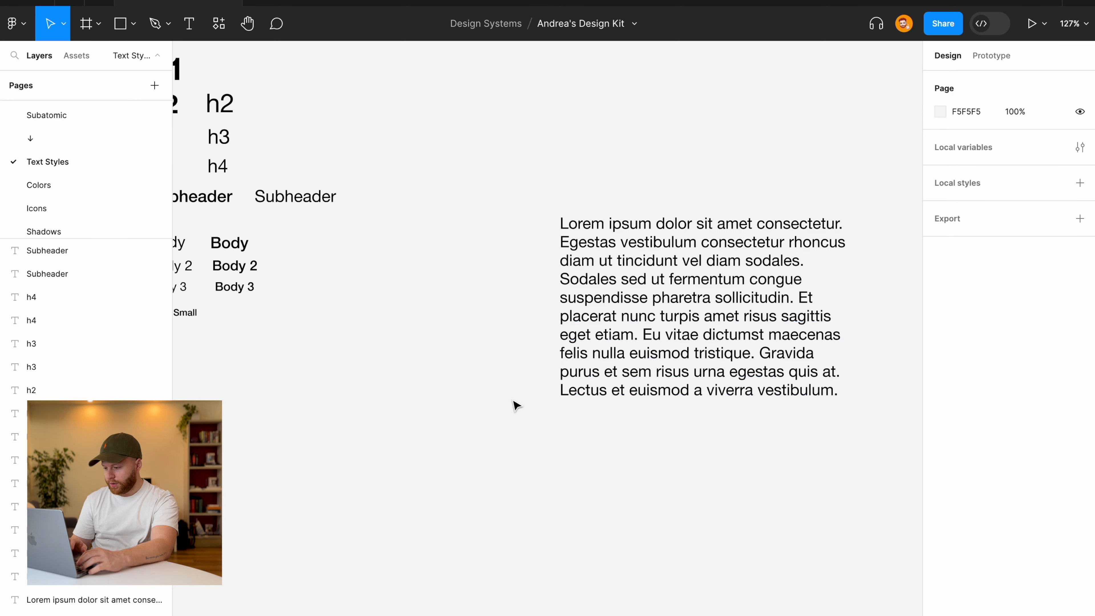
scroll(517, 406, "down", 5)
scroll(643, 347, "up", 5)
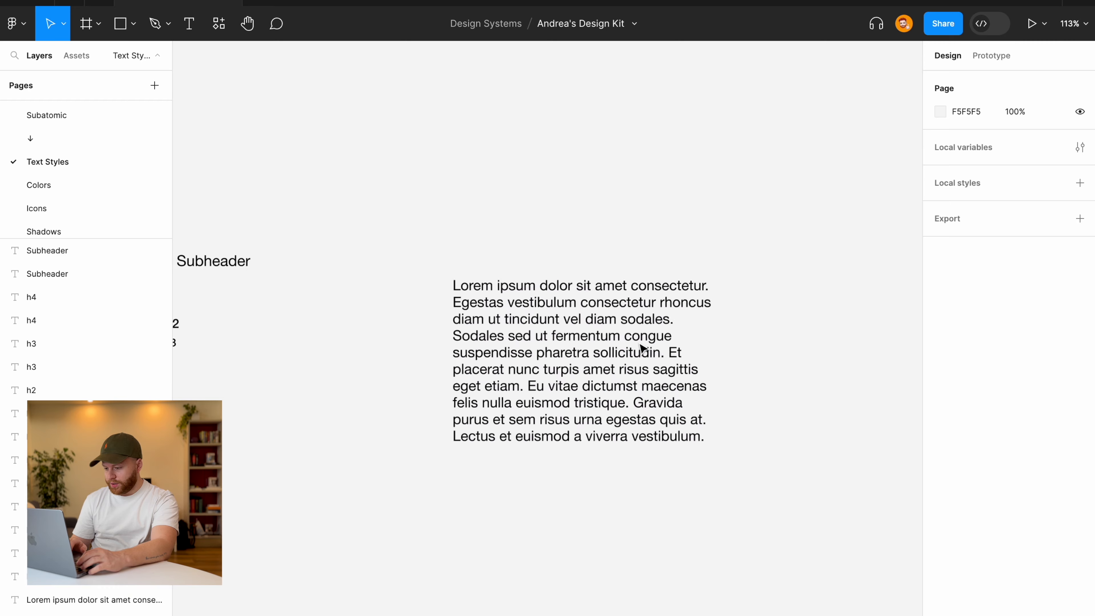
scroll(643, 347, "down", 3)
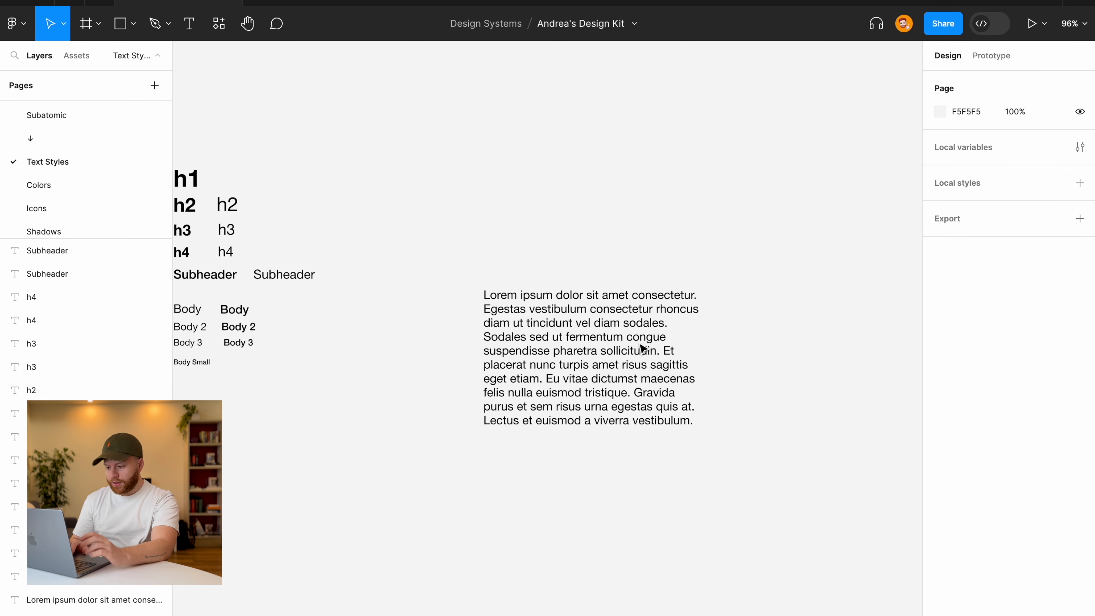
scroll(578, 310, "up", 5)
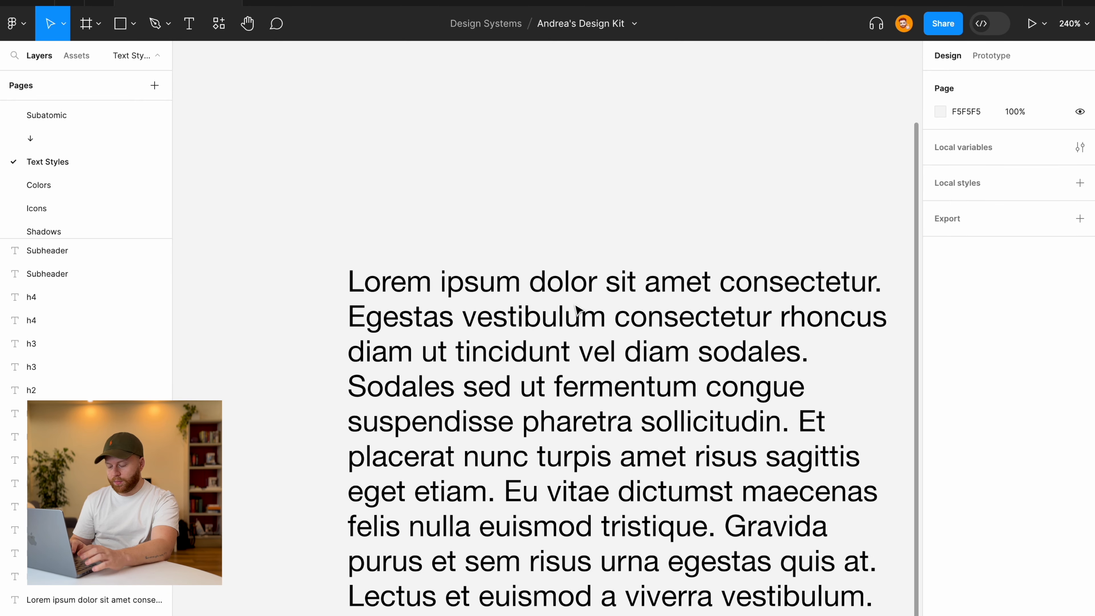
scroll(517, 304, "down", 2)
scroll(516, 304, "right", 1)
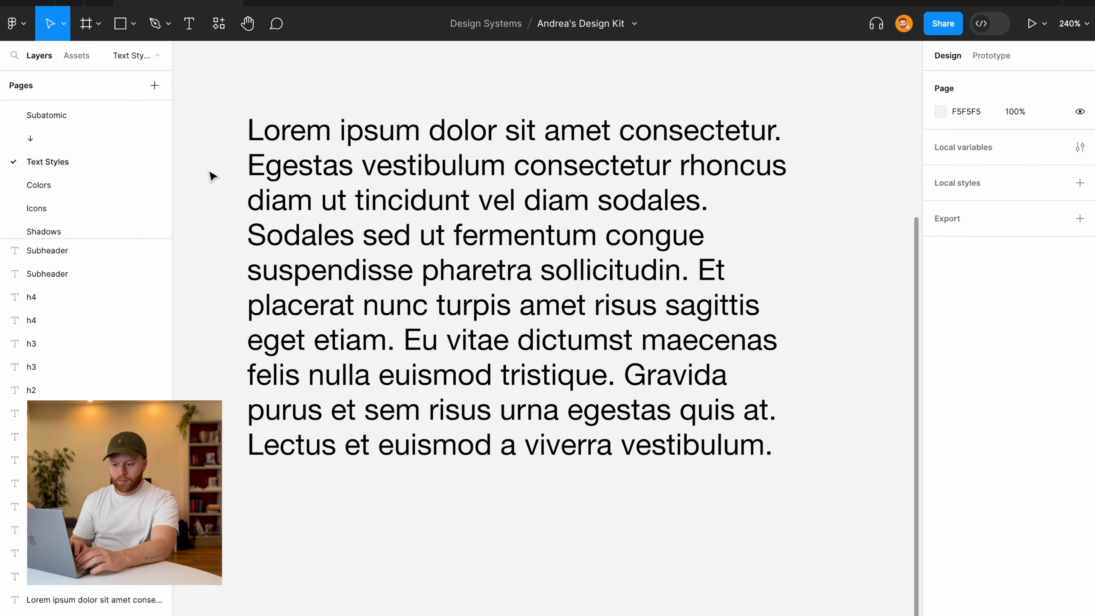
left_click(272, 176)
left_click_drag(271, 177, 296, 186)
left_click(240, 175)
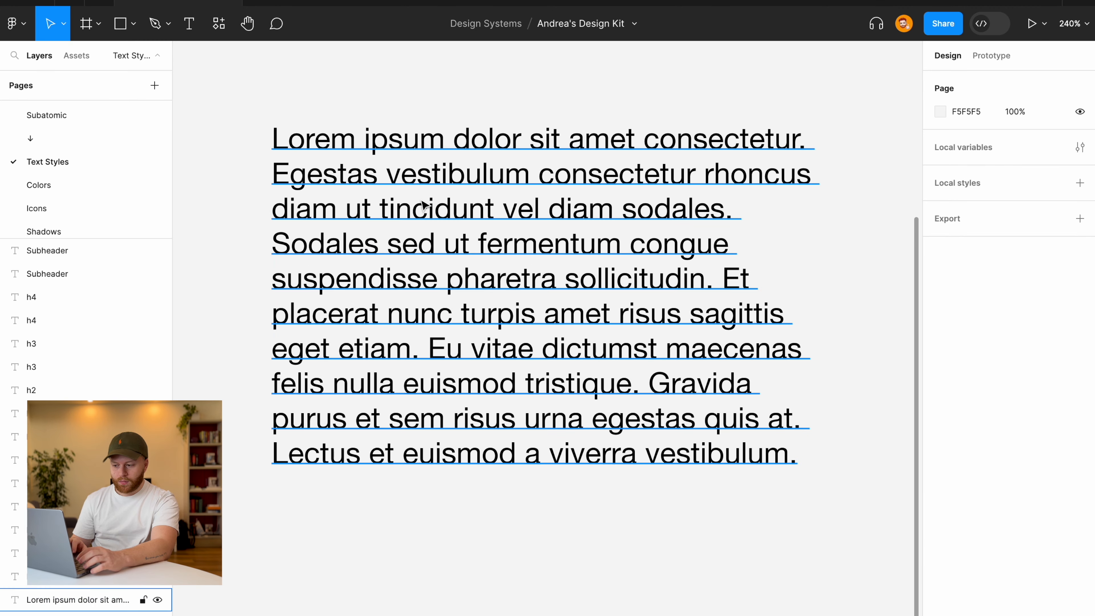
scroll(509, 215, "down", 3)
scroll(509, 215, "down", 5)
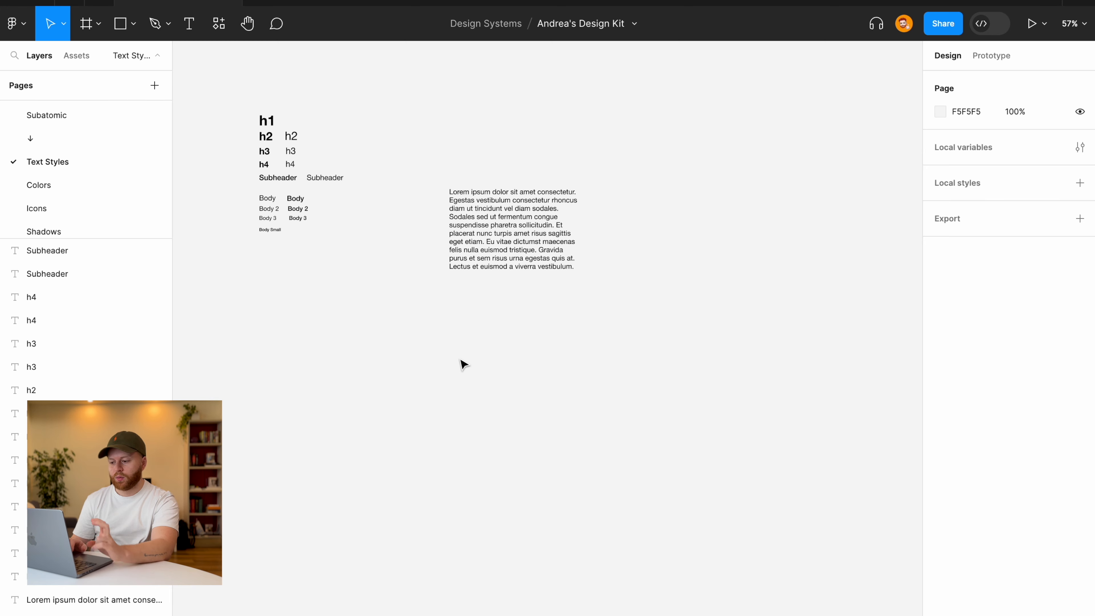
scroll(406, 349, "up", 5)
scroll(406, 350, "up", 3)
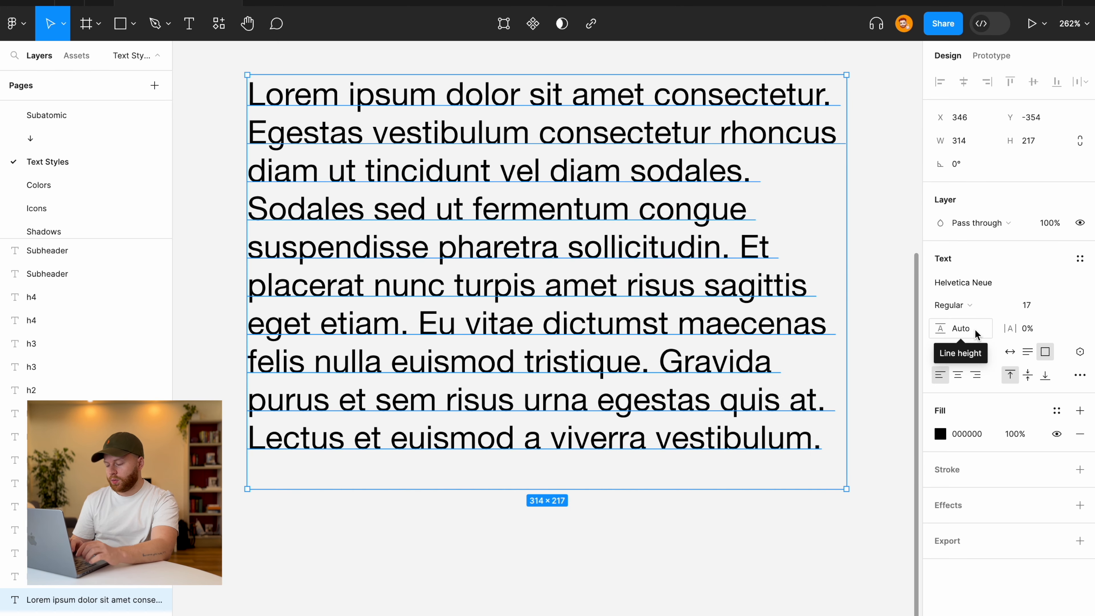
Set the paragraph's line height, trying 20 and then 22.
left_click(975, 334)
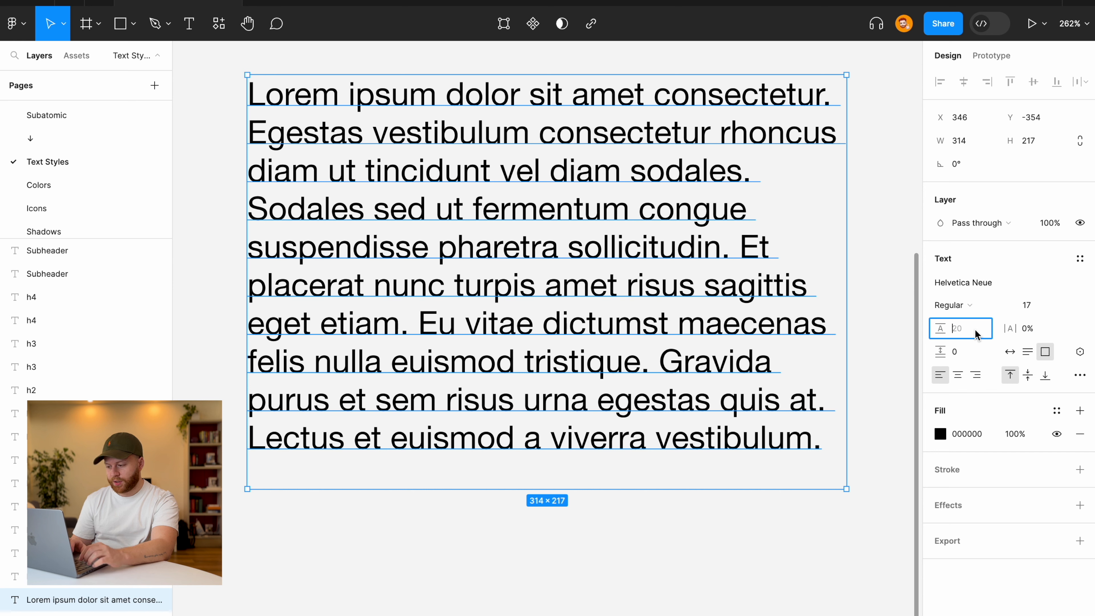
type("20")
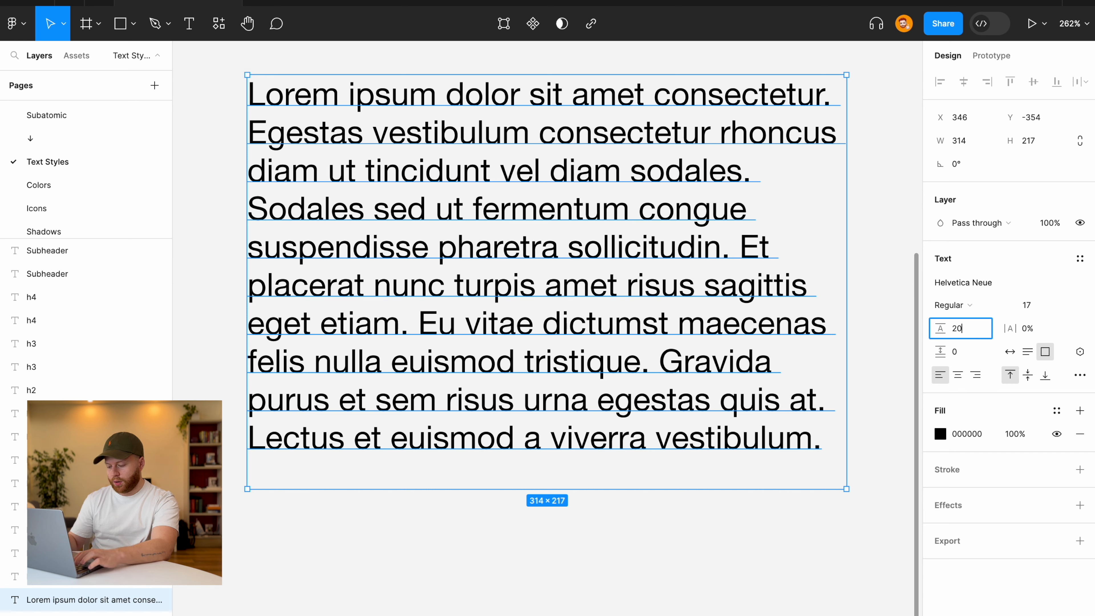
key("Return")
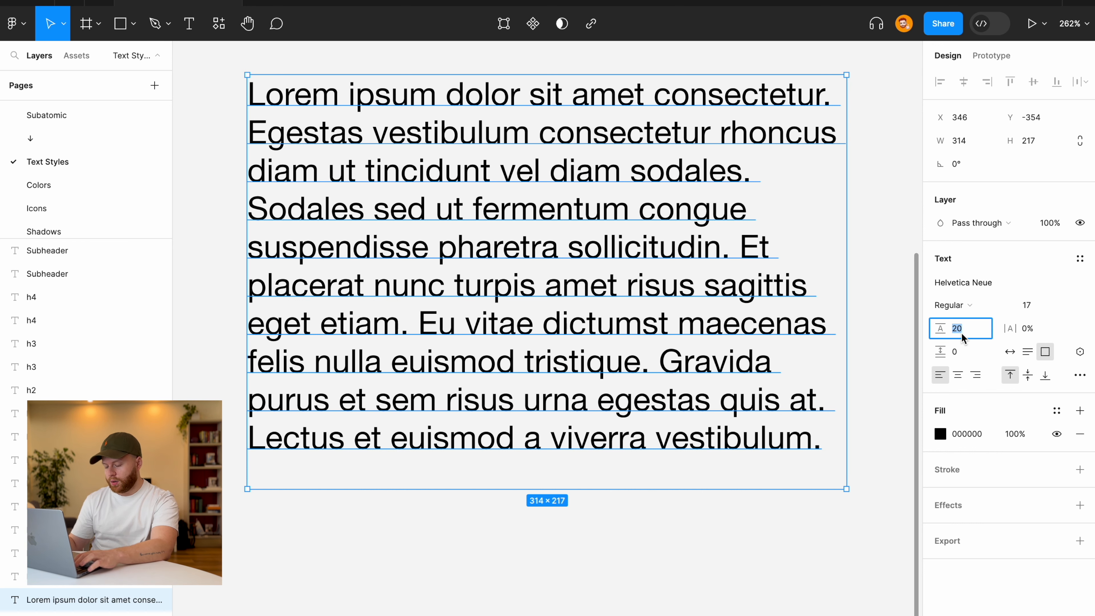
type("22")
key("Return")
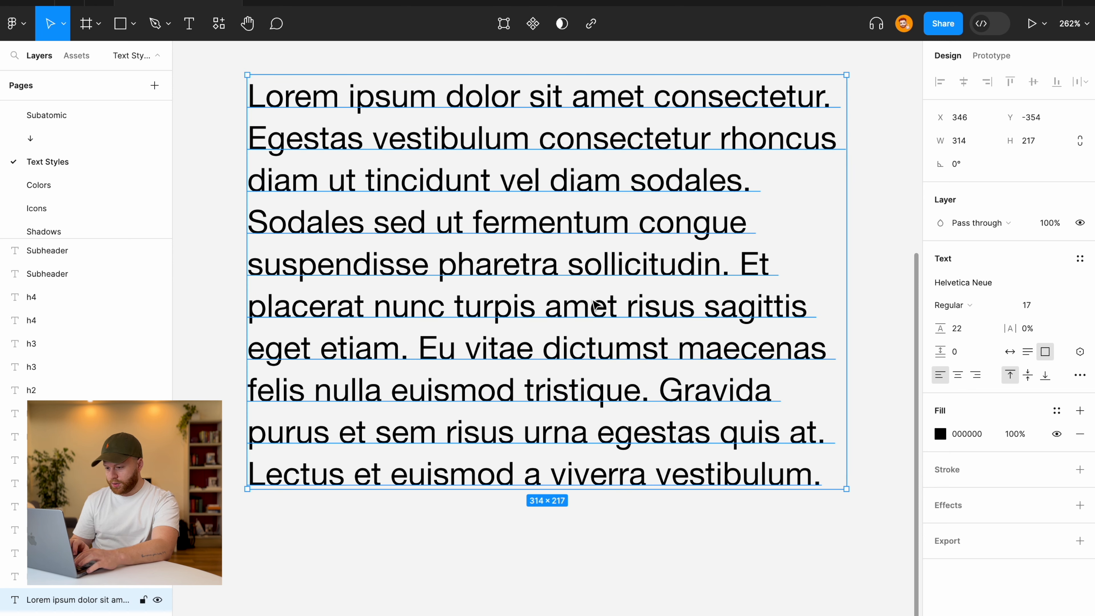
scroll(531, 283, "down", 5)
left_click(537, 416)
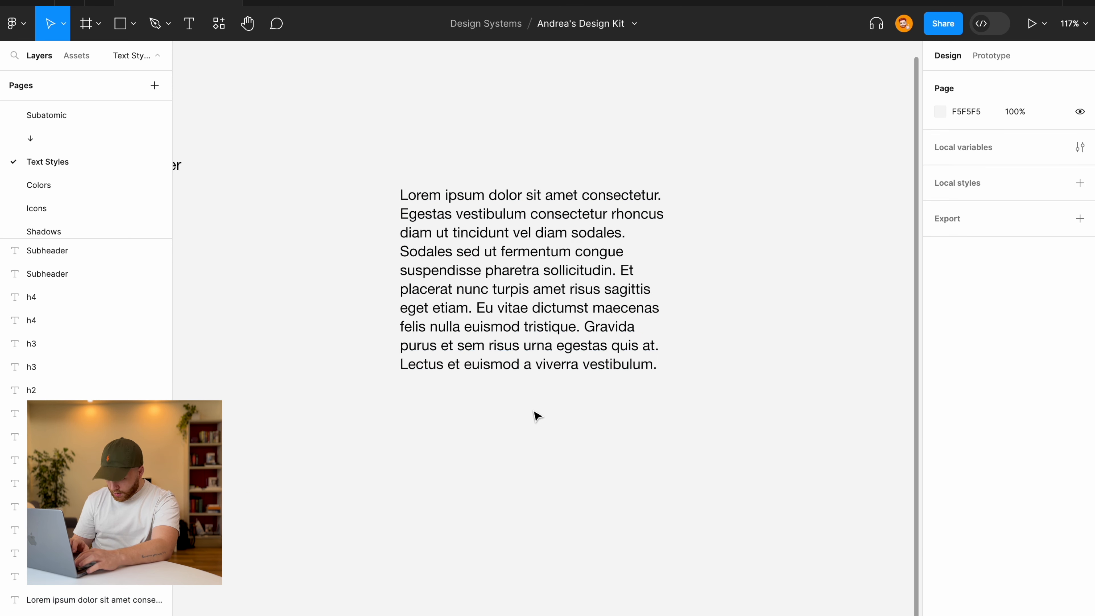
scroll(535, 308, "up", 3)
Compare a line height of 23 on the paragraph and zoom out to view it whole.
left_click(534, 310)
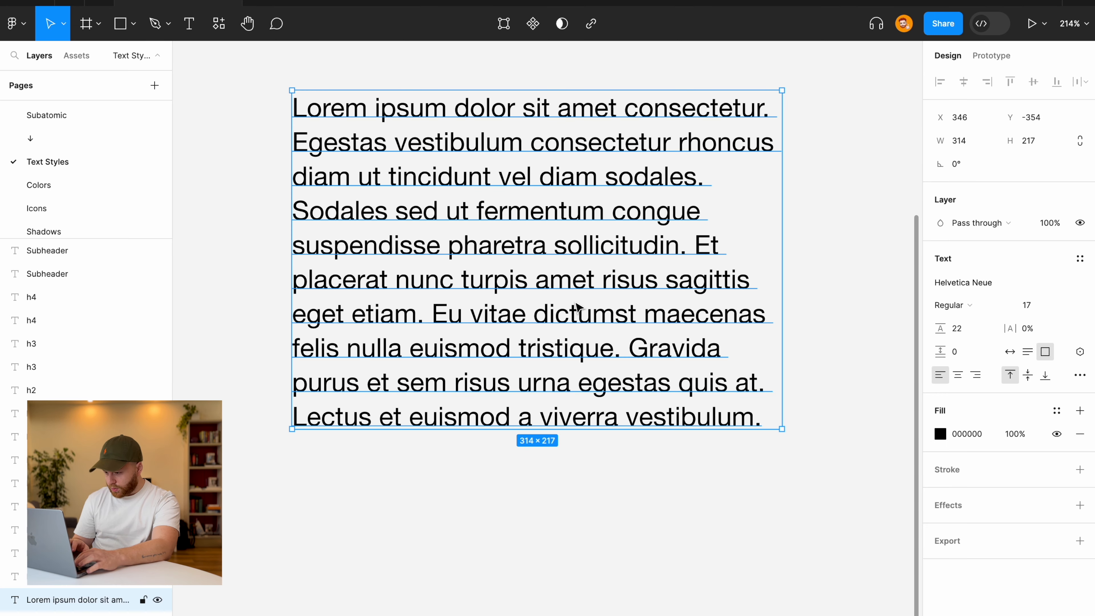
left_click(964, 335)
type("23")
key("Return")
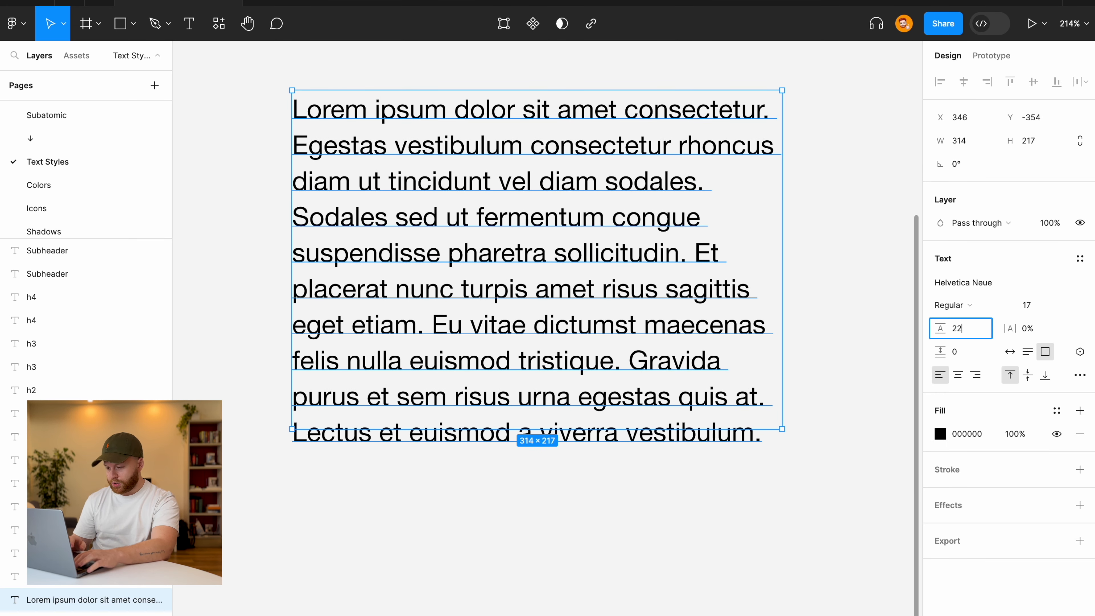
left_click(798, 509)
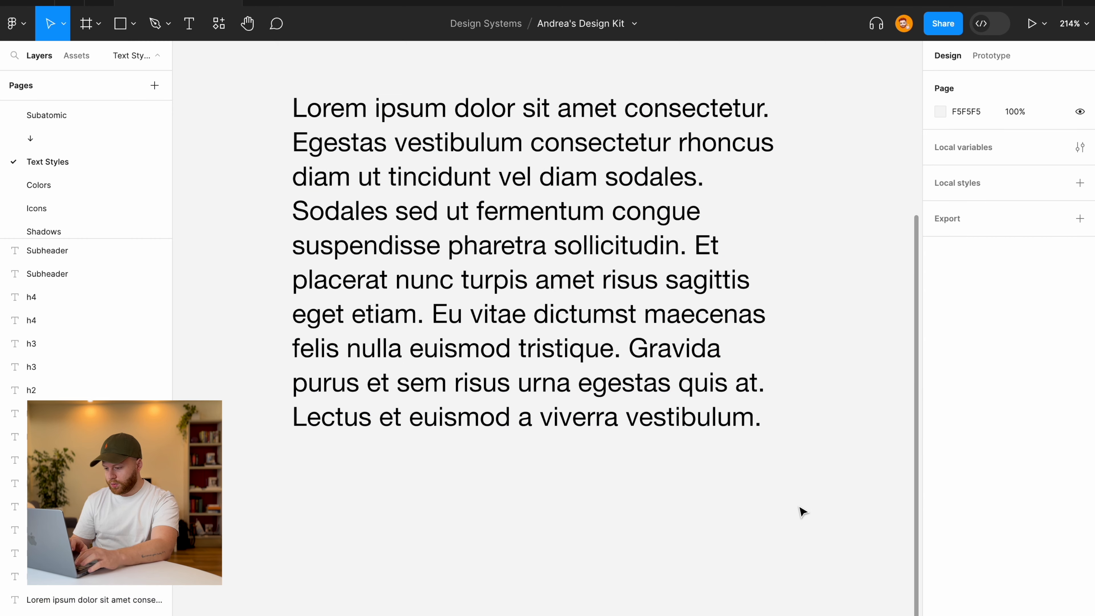
left_click(557, 361)
key("minus")
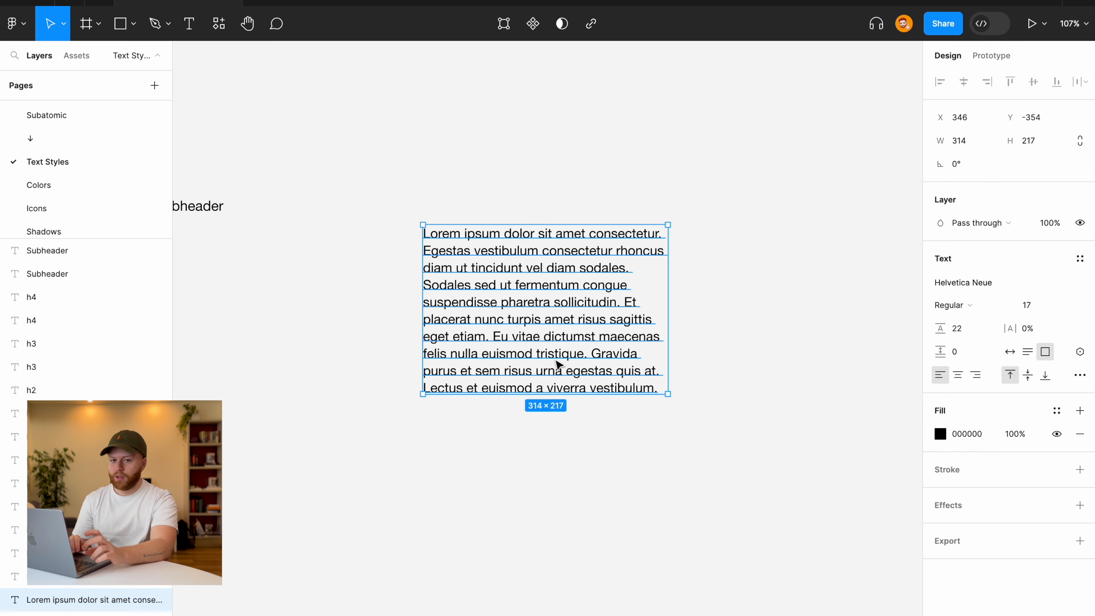
Set the paragraph's letter spacing, trying 0.5% before settling on 1%.
scroll(557, 365, "up", 5)
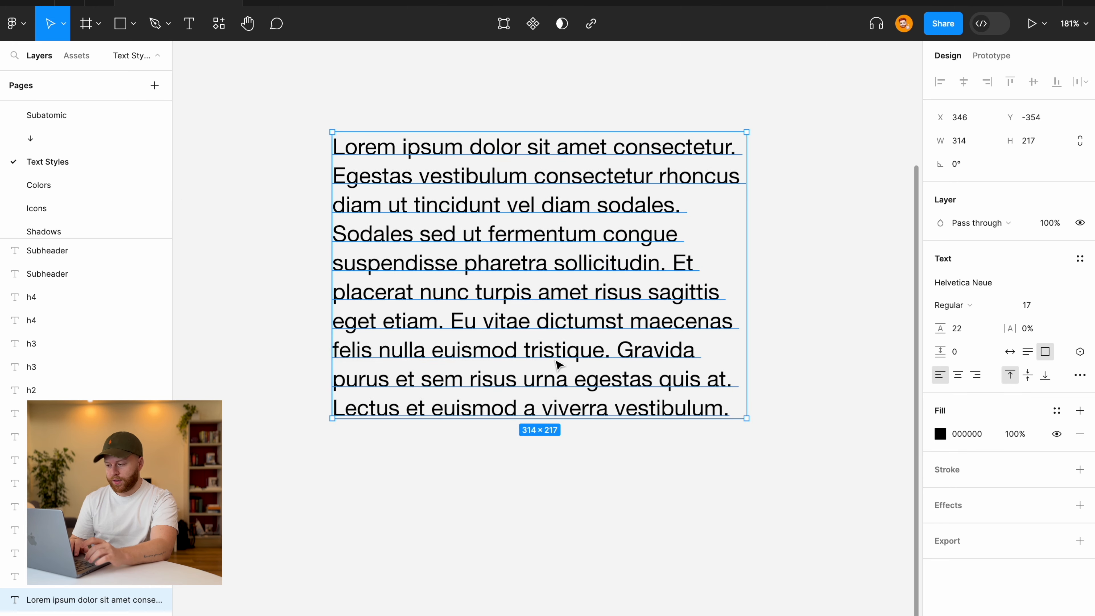
left_click(1029, 332)
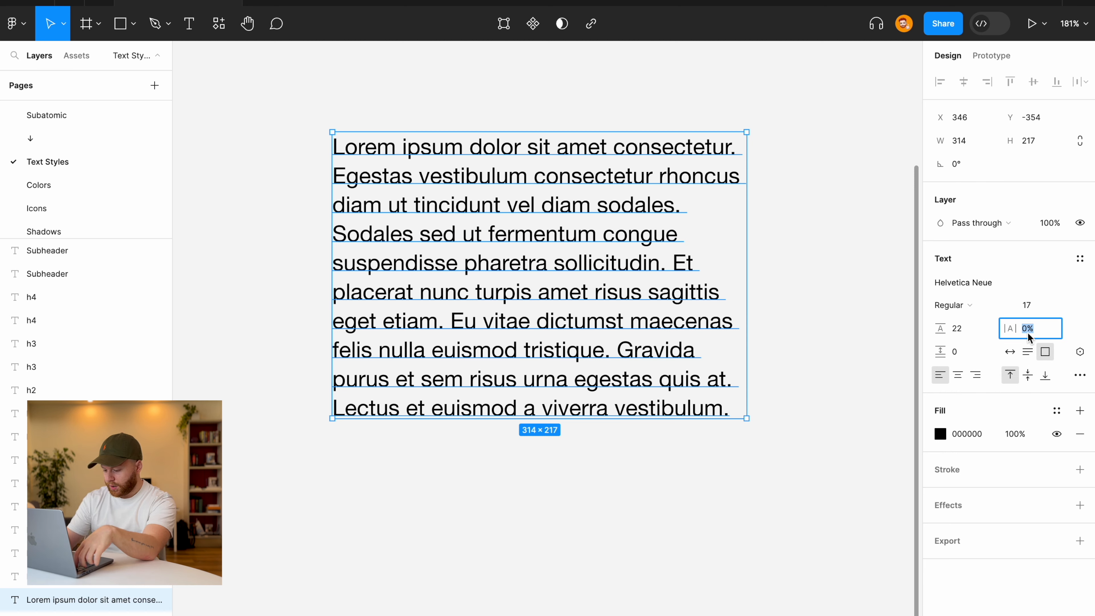
key("BackSpace")
type(".5")
key("Return")
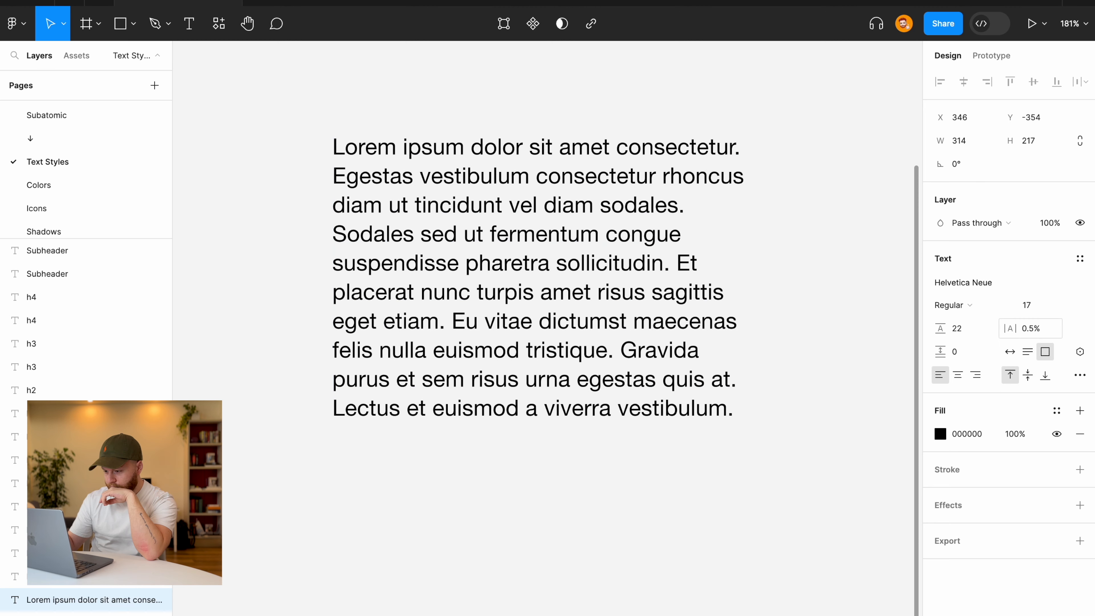
scroll(642, 245, "down", 5)
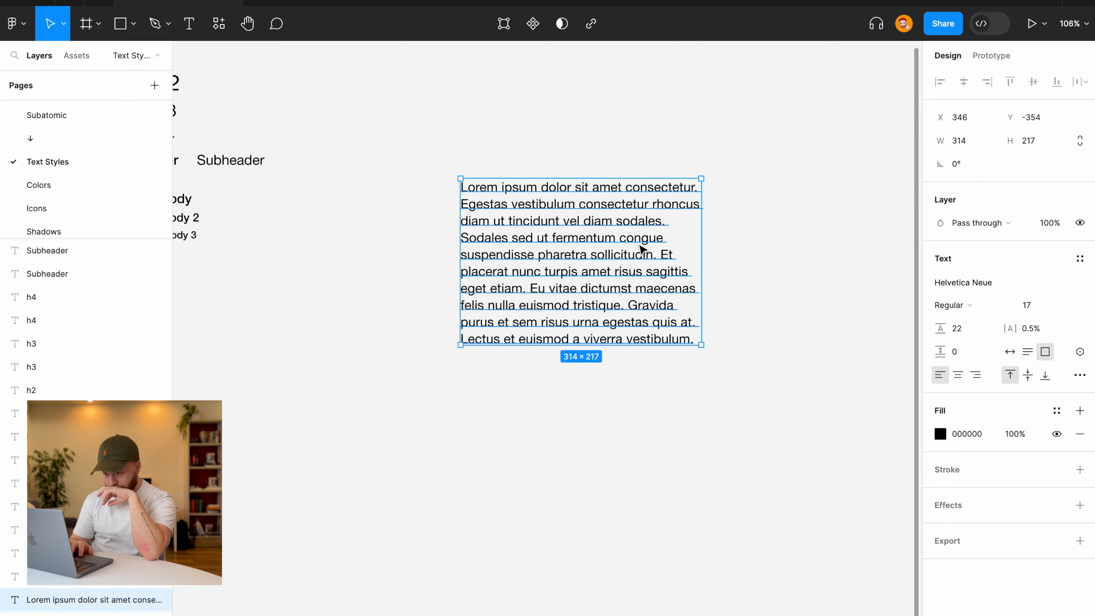
scroll(642, 248, "up", 4)
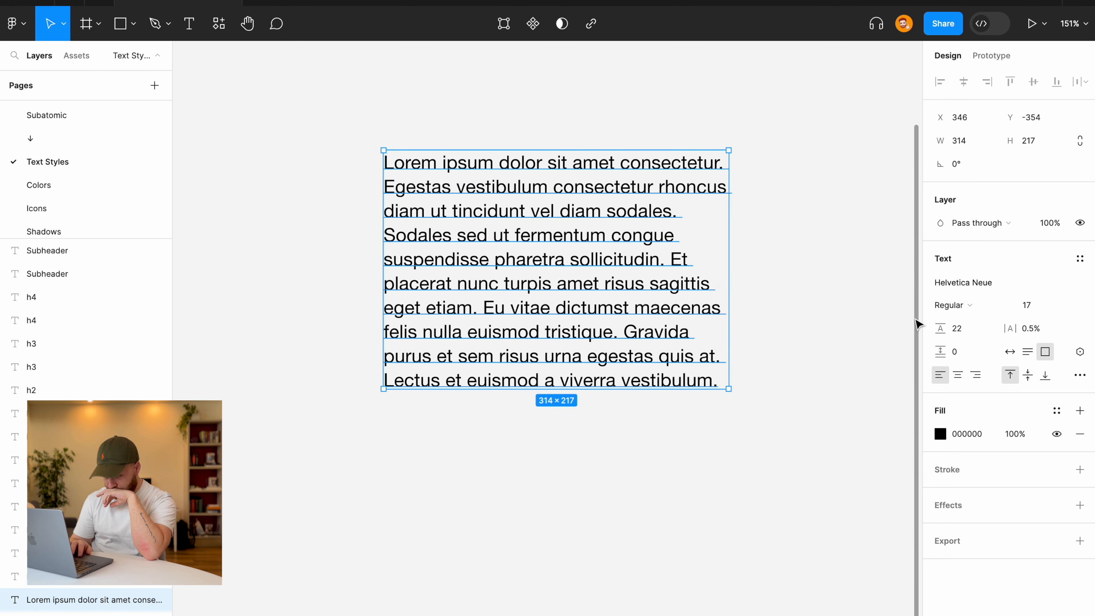
left_click(1030, 328)
type("1")
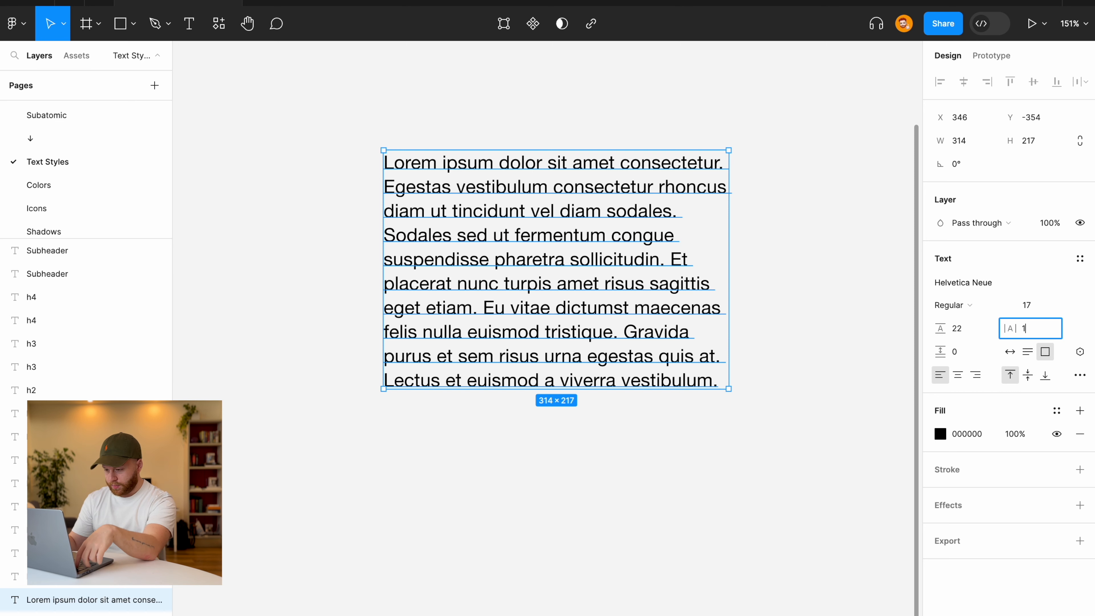
key("Return")
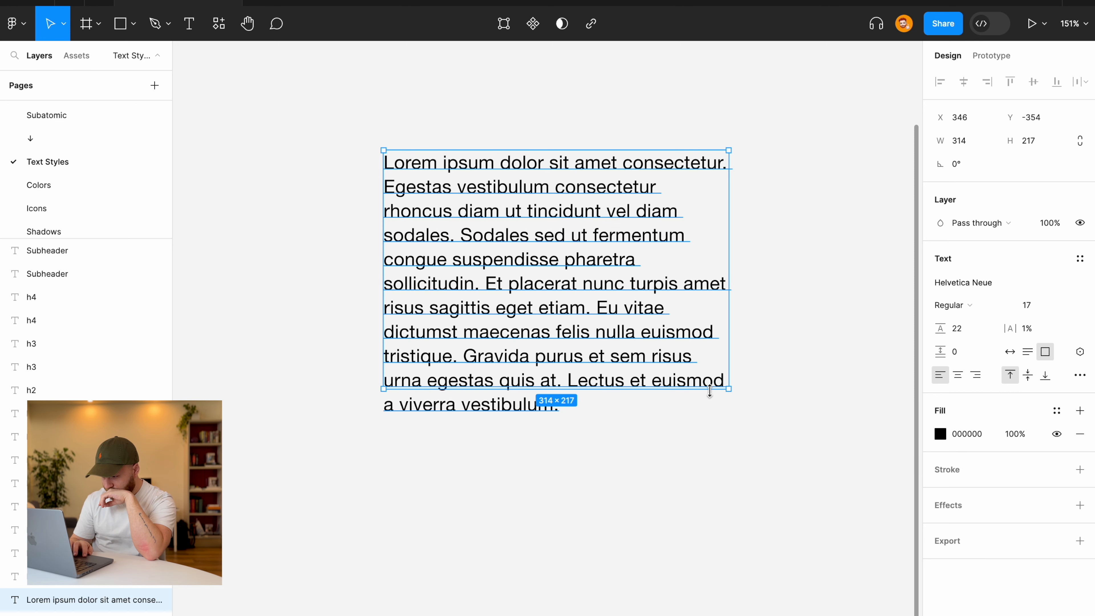
Enlarge the paragraph's text box to 378 × 247 so it reflows into nine lines.
left_click_drag(709, 391, 711, 421)
left_click_drag(729, 320, 796, 320)
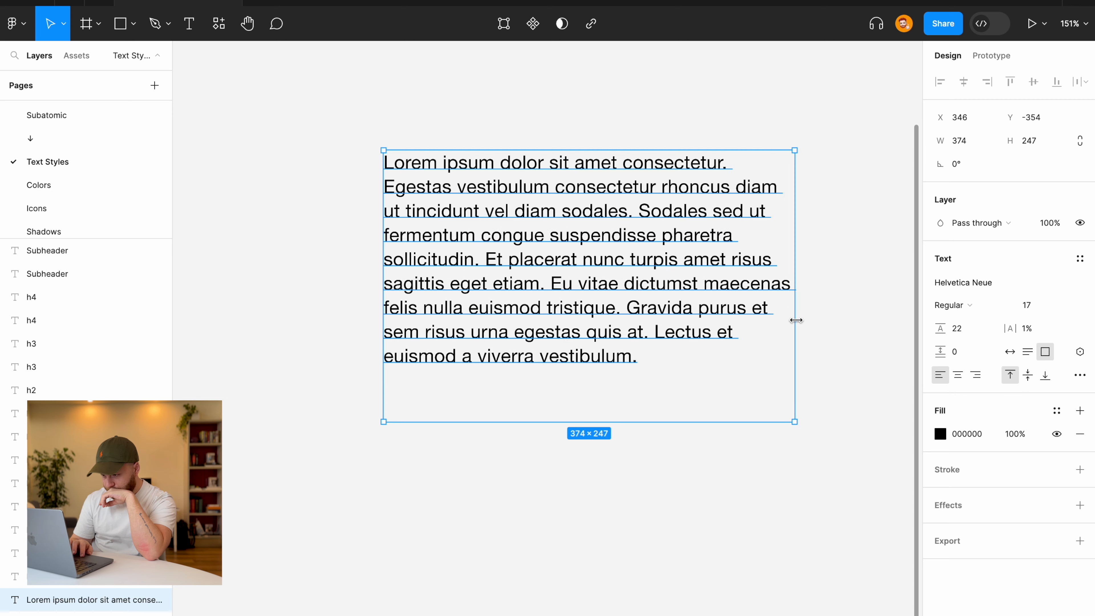
left_click(704, 552)
scroll(704, 555, "down", 5)
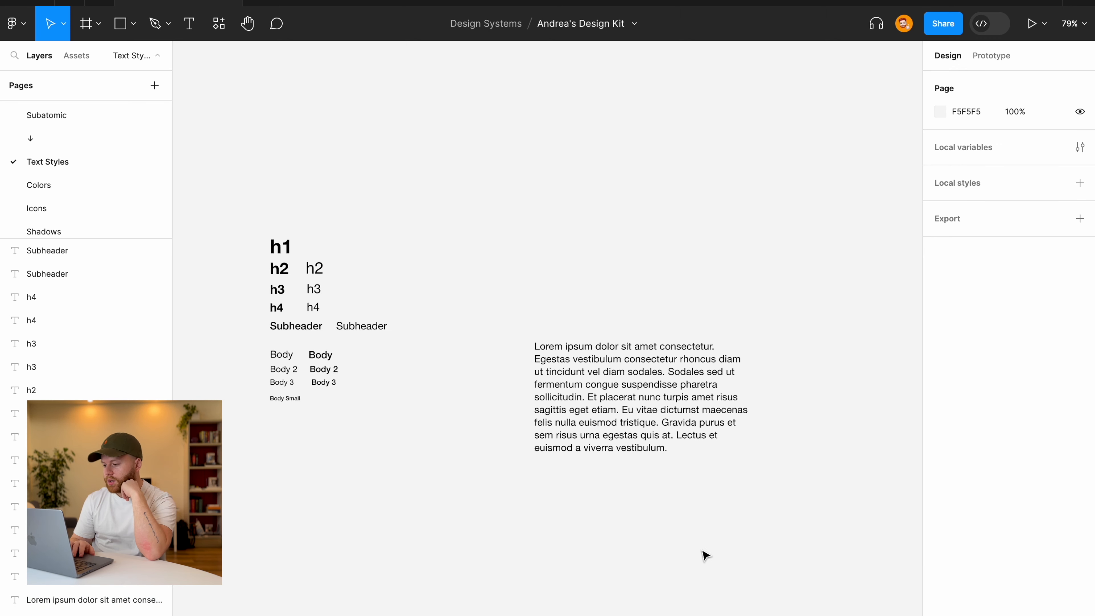
scroll(643, 440, "up", 7)
scroll(644, 441, "down", 2)
scroll(644, 441, "right", 3)
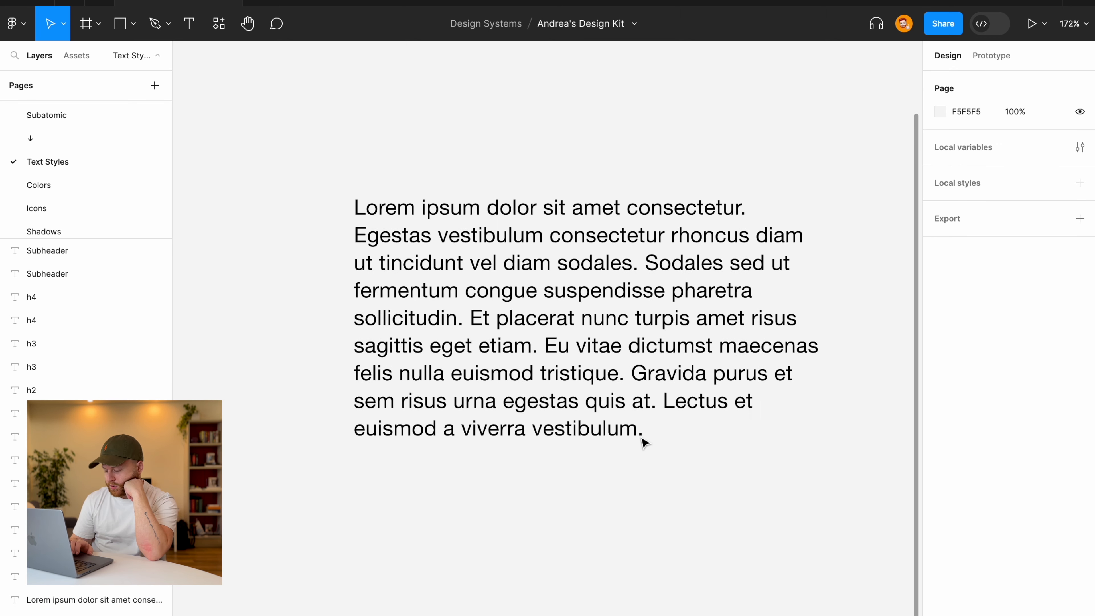
scroll(643, 441, "down", 3)
left_click(553, 372)
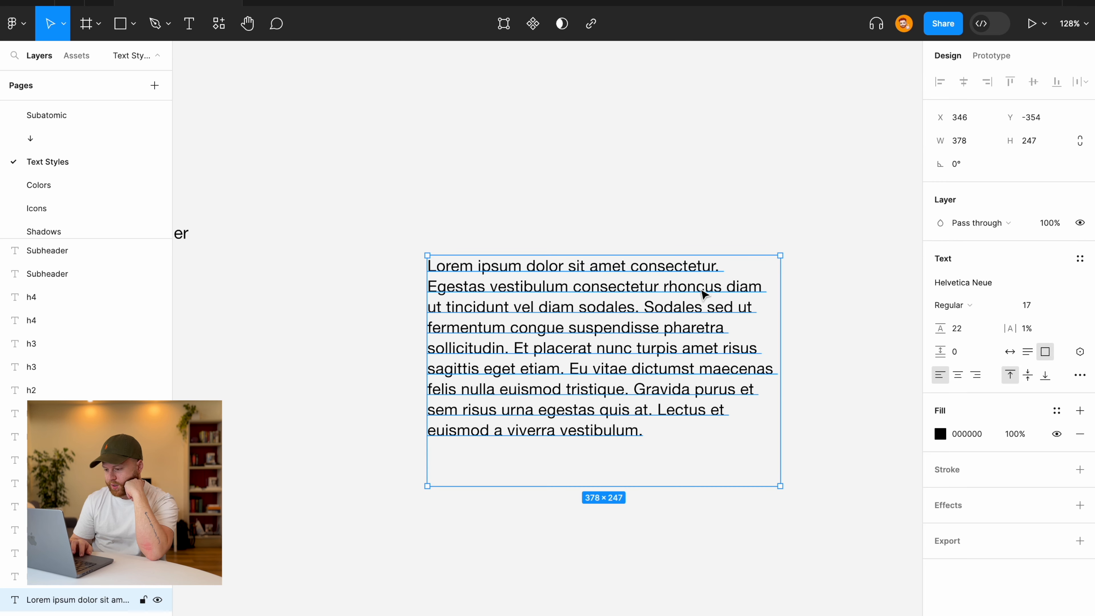
left_click(530, 190)
scroll(533, 194, "down", 3)
scroll(533, 193, "up", 3)
scroll(533, 193, "left", 2)
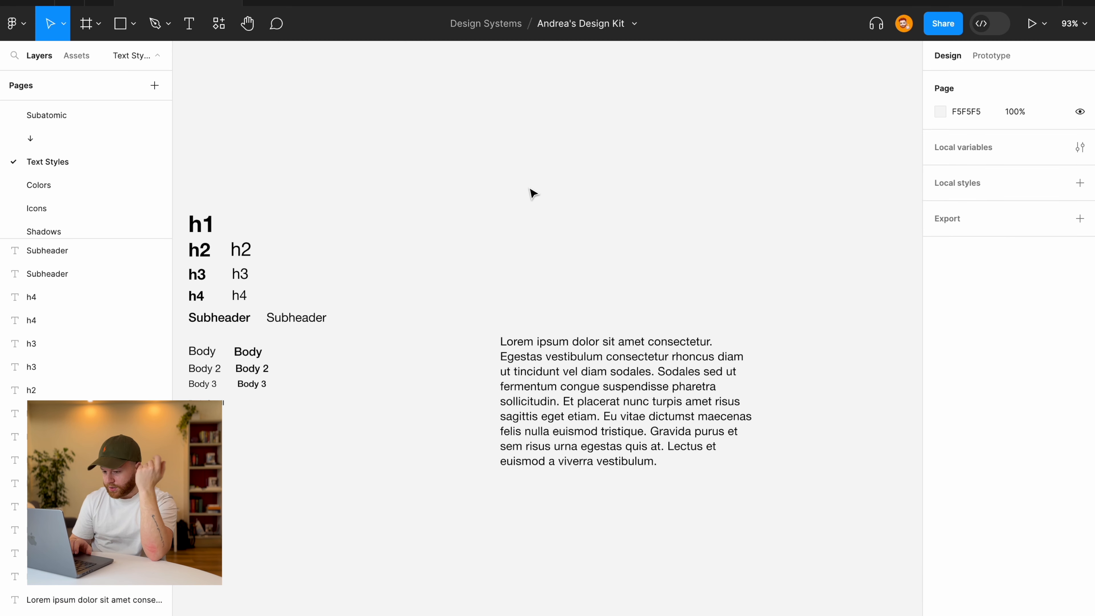
Duplicate the bold h1 above the paragraph and retype it as 'Really big title'.
left_click(209, 229)
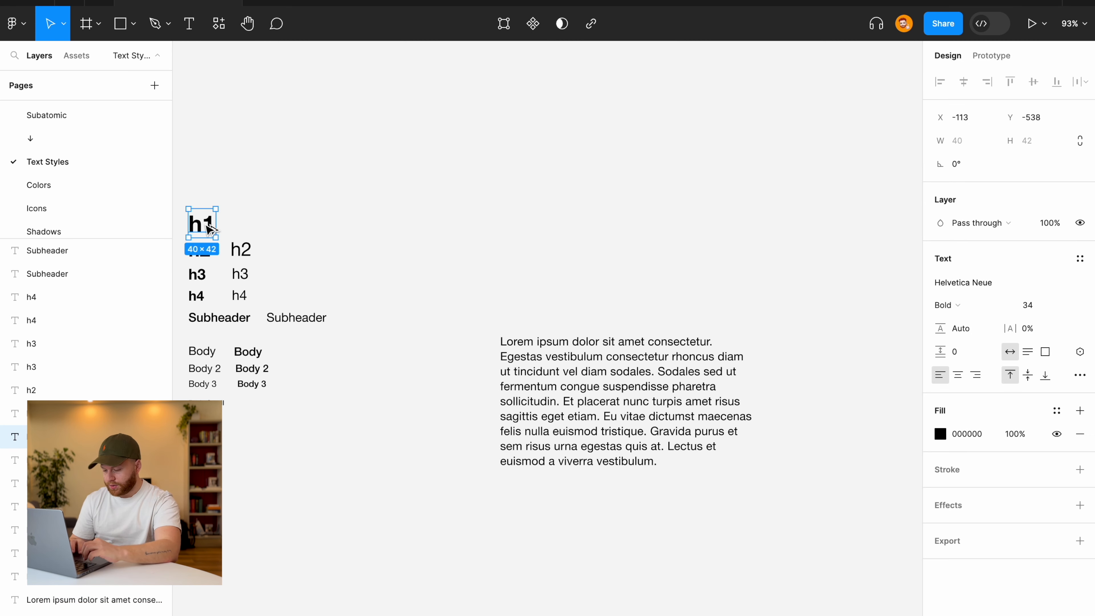
left_click_drag(208, 229, 520, 233, "alt")
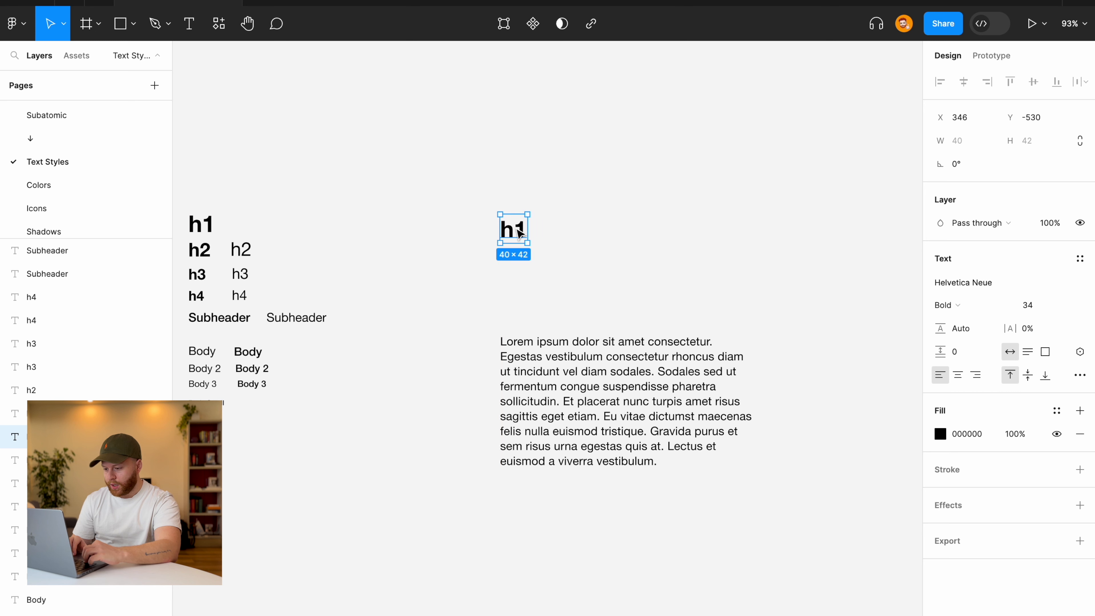
key("Return")
key("BackSpace")
type("R")
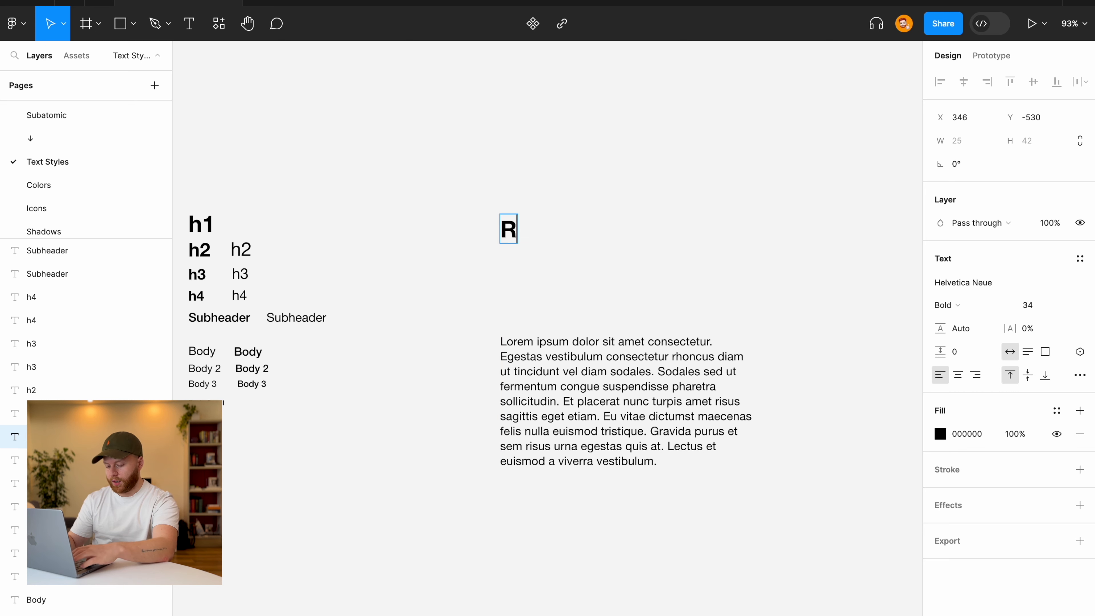
type("eally ")
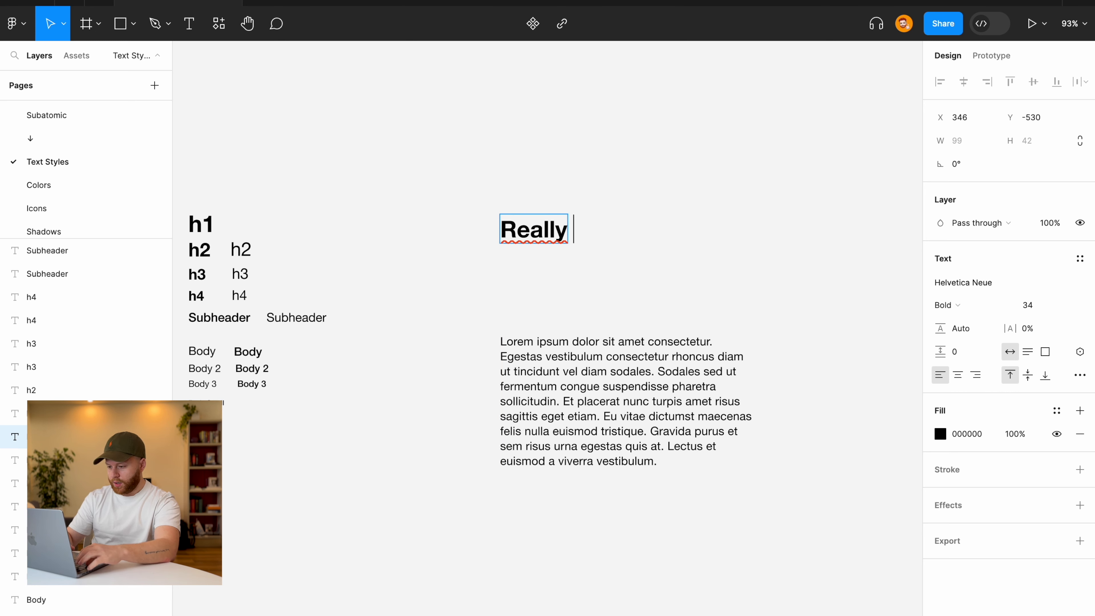
type("big title")
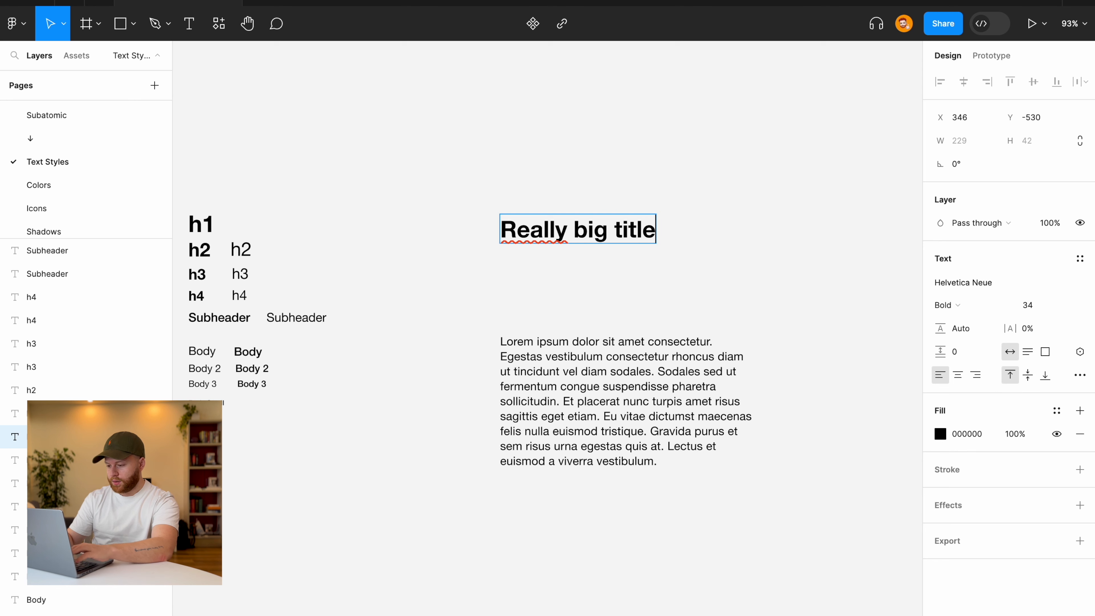
left_click(670, 329)
Give the Really big title heading a line height of 42.
scroll(637, 273, "up", 3)
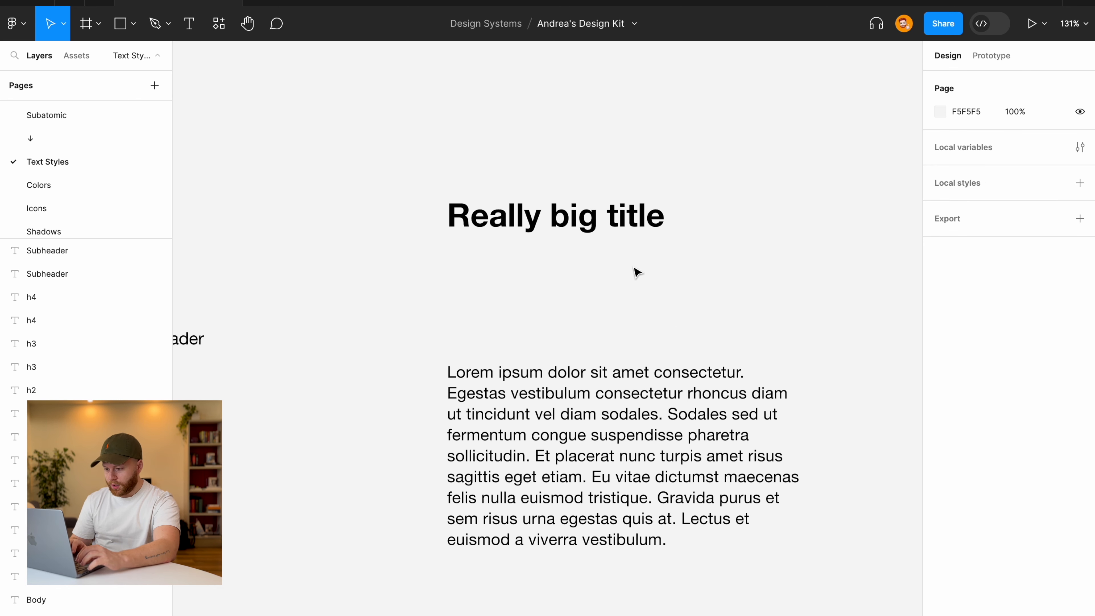
left_click(526, 233)
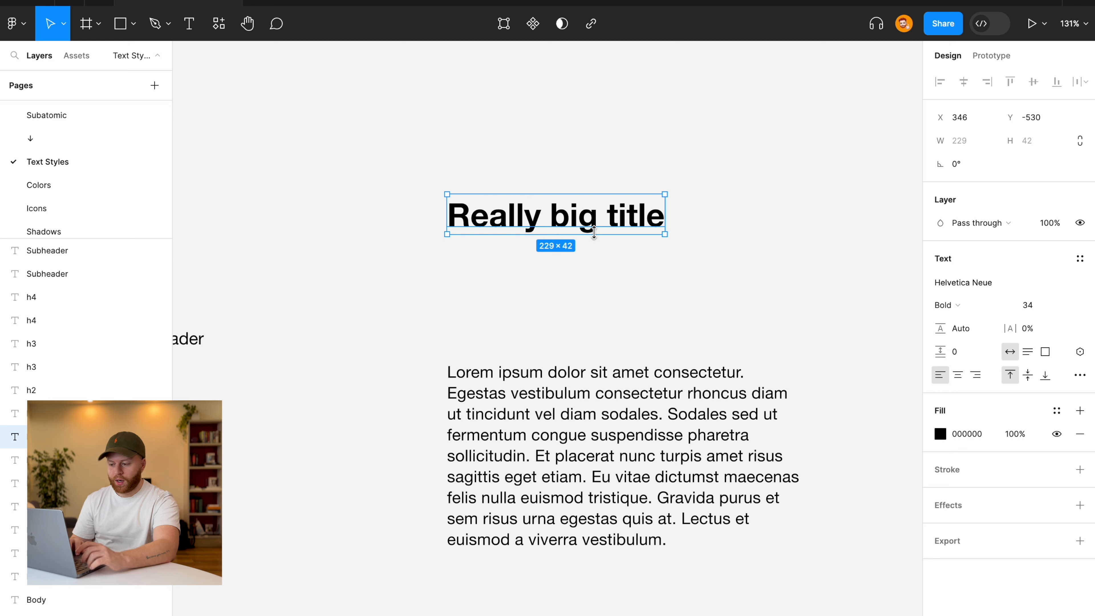
left_click(965, 334)
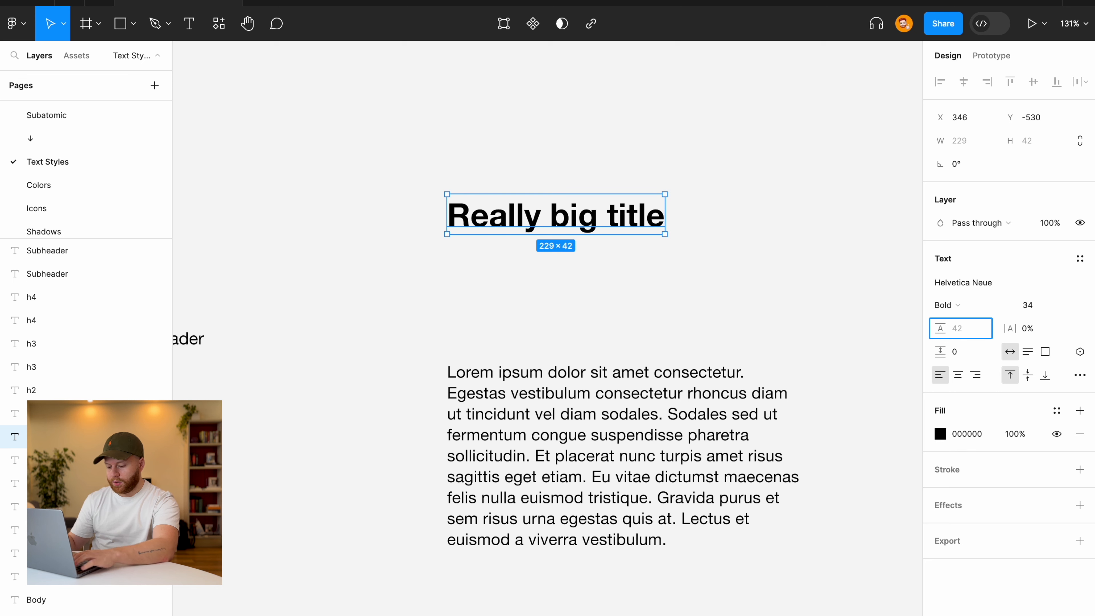
type("42")
key("Return")
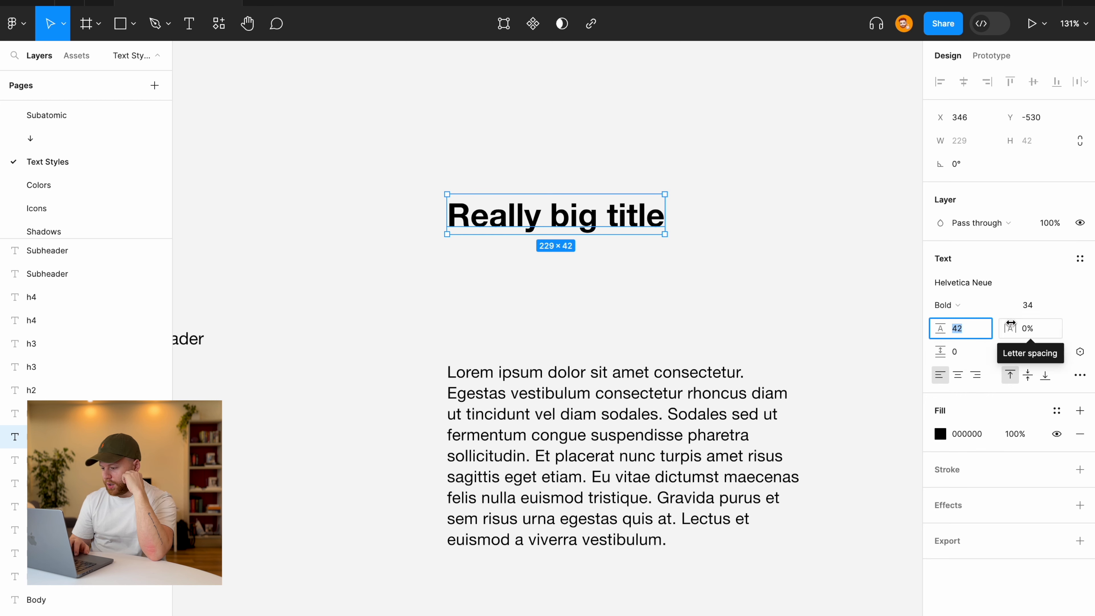
Set the Really big title heading's letter spacing to -0.5%.
left_click(769, 308)
left_click(642, 224)
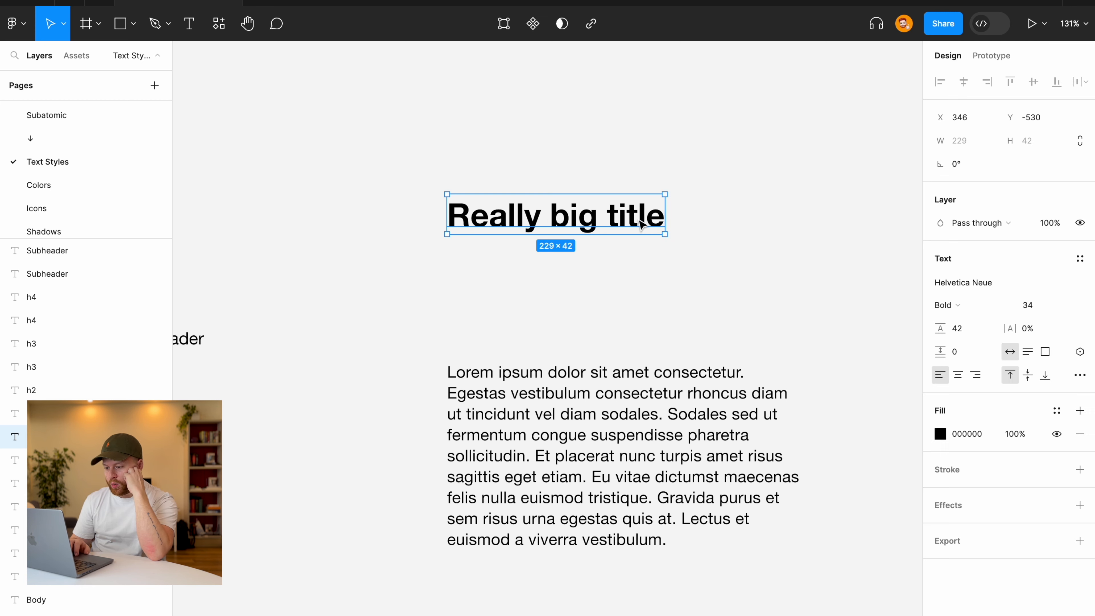
left_click(631, 277)
scroll(630, 278, "up", 5)
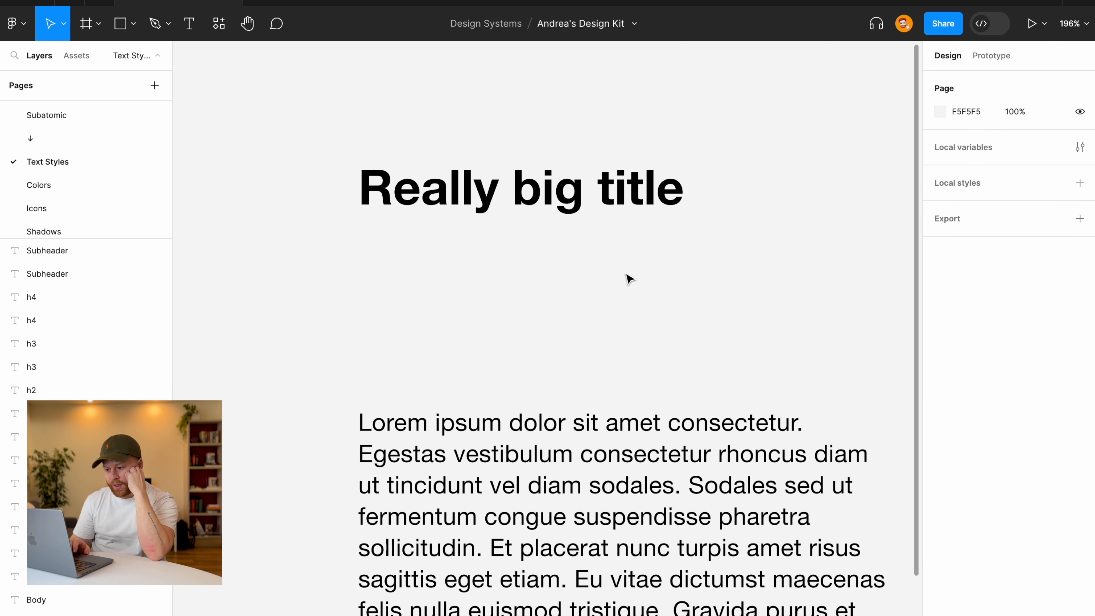
left_click(610, 211)
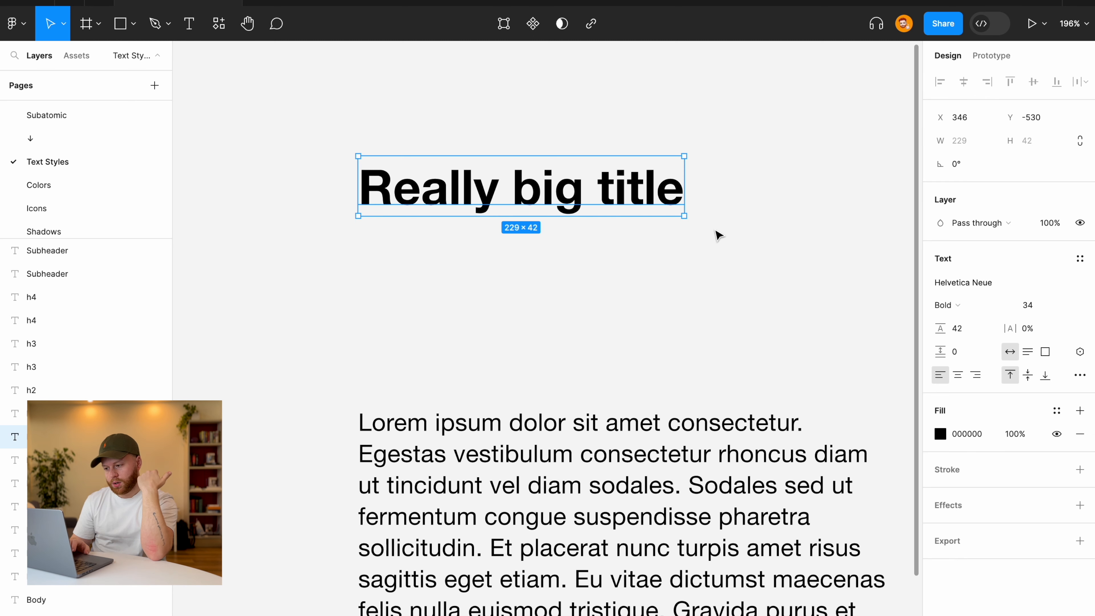
left_click(1024, 330)
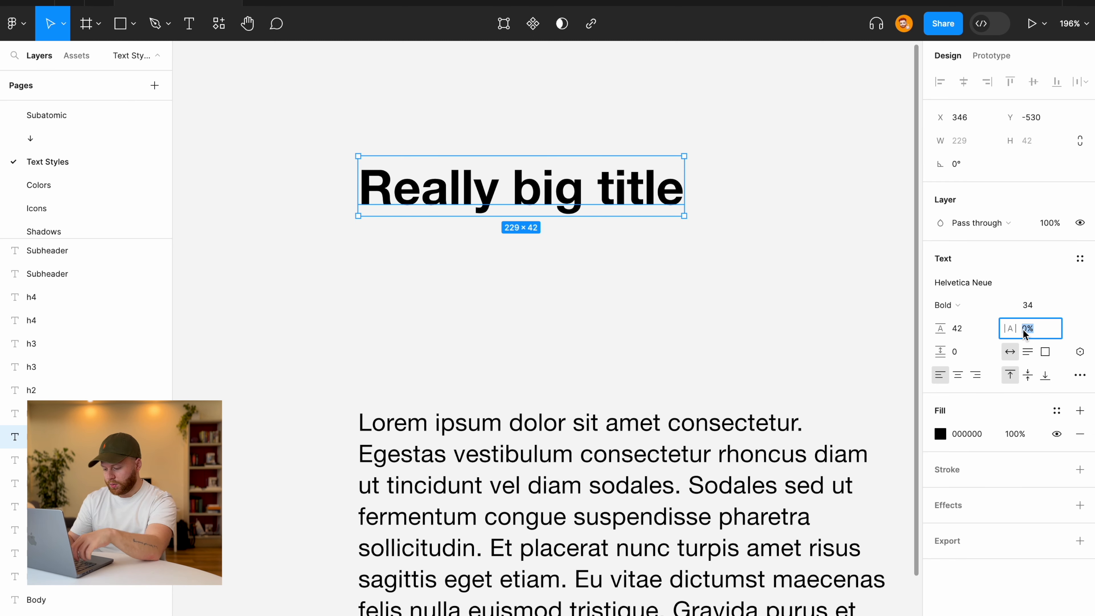
type("-")
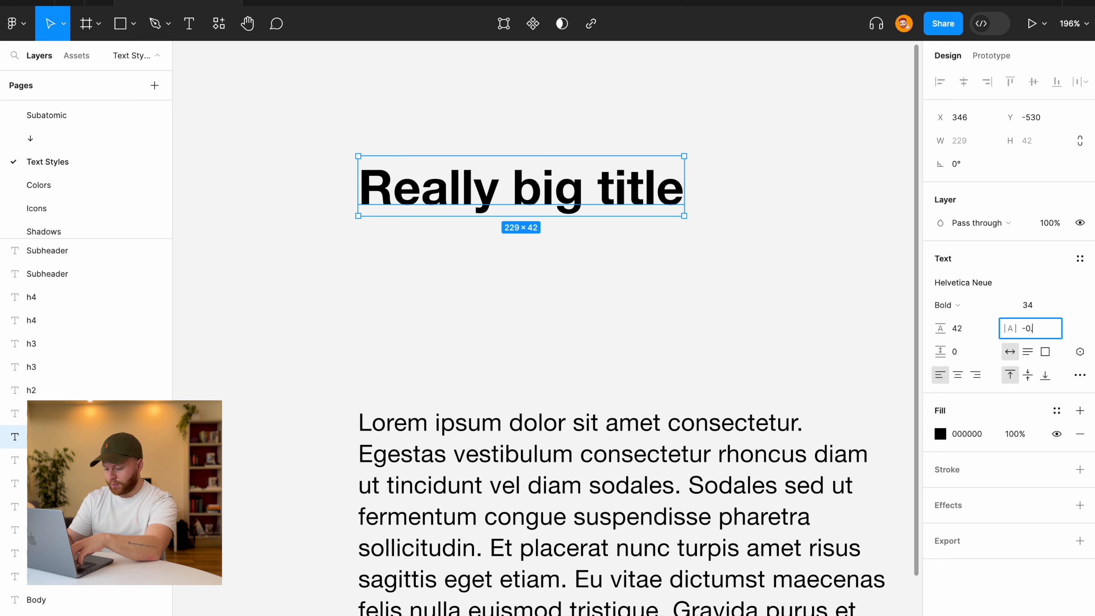
type("0.5")
key("Return")
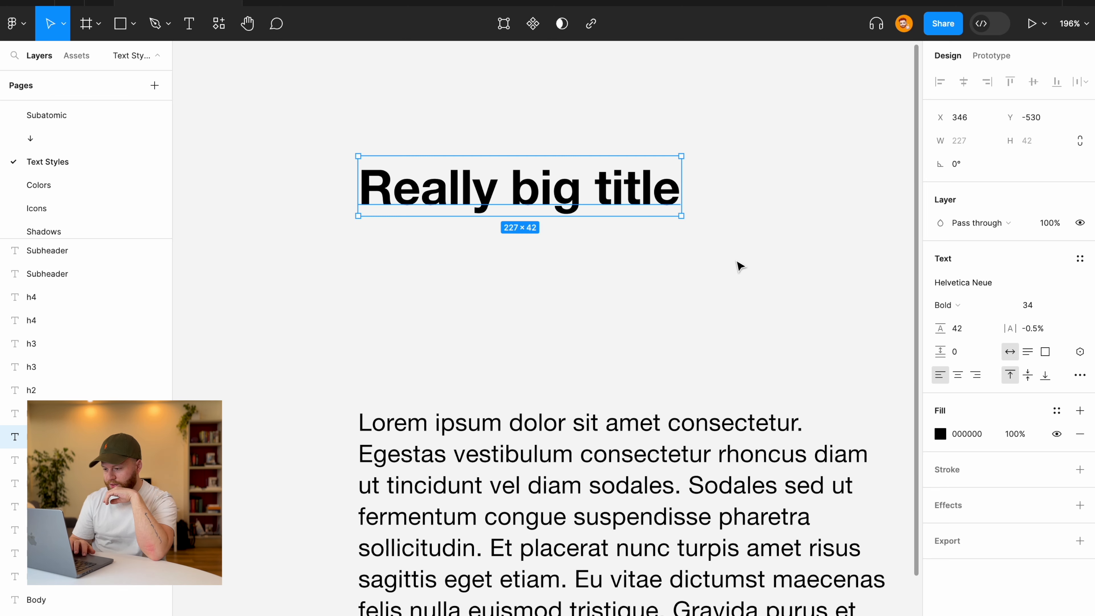
left_click(737, 262)
Scroll around the canvas to review the heading and paragraph beside the style samples.
scroll(738, 262, "down", 6)
scroll(740, 266, "up", 6)
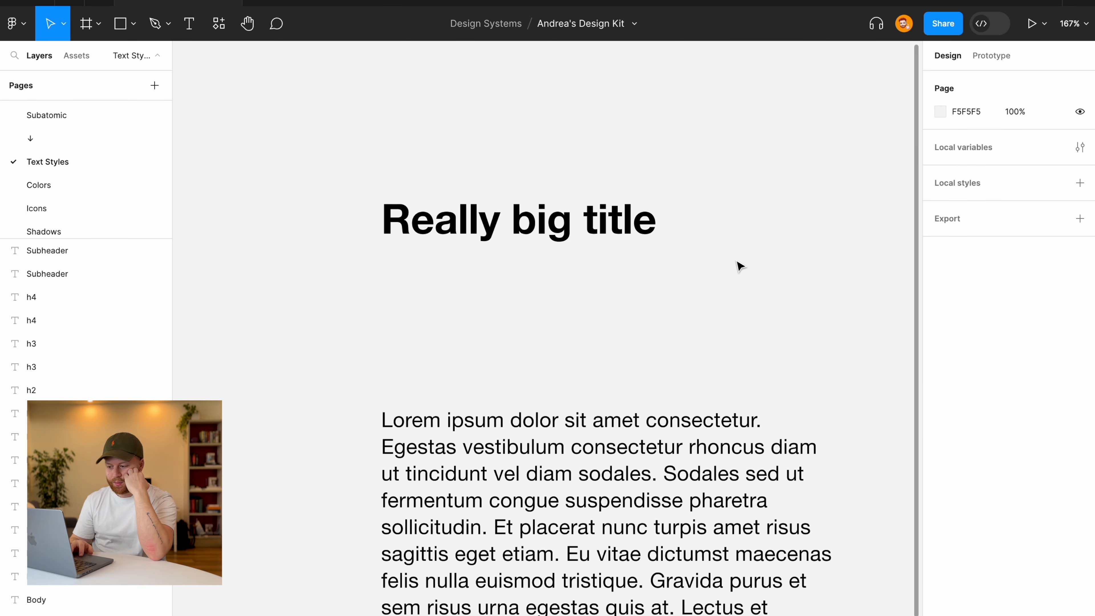
scroll(741, 266, "up", 2)
scroll(740, 266, "down", 3)
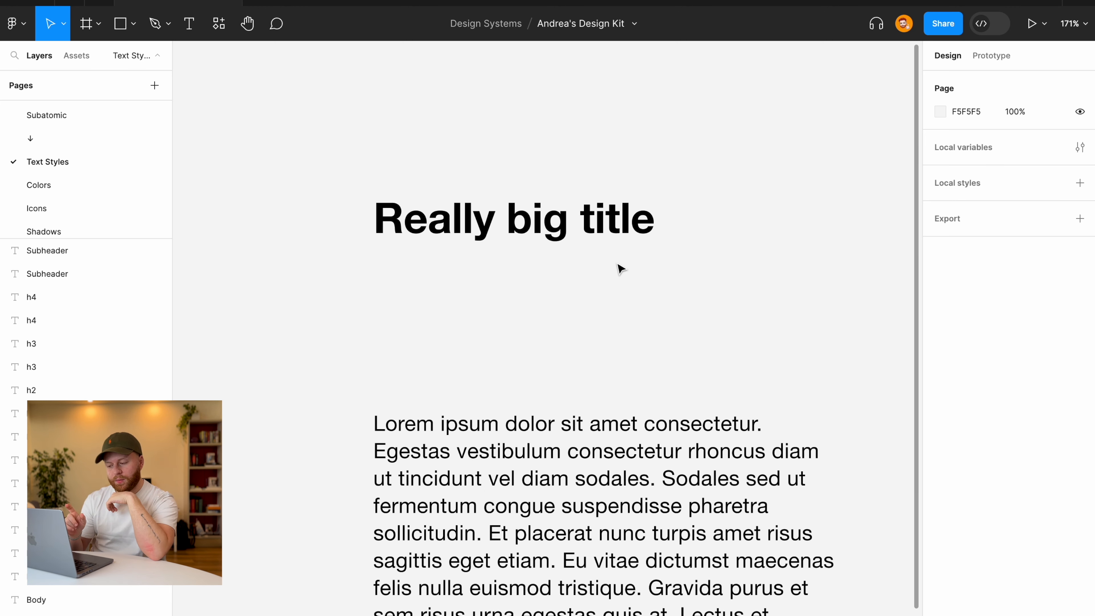
scroll(620, 268, "up", 3)
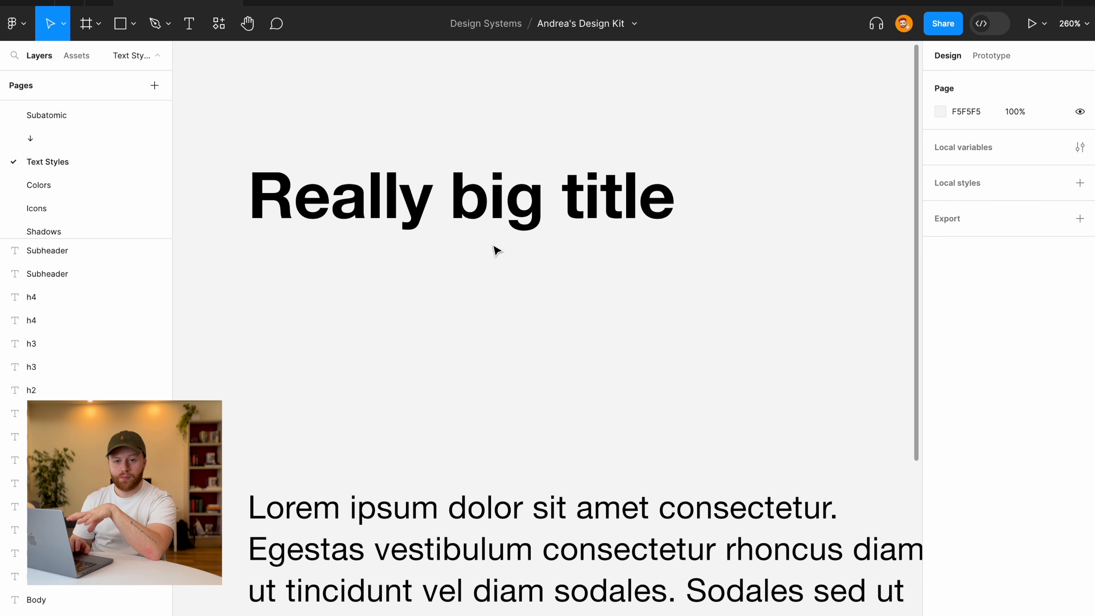
scroll(497, 250, "down", 5)
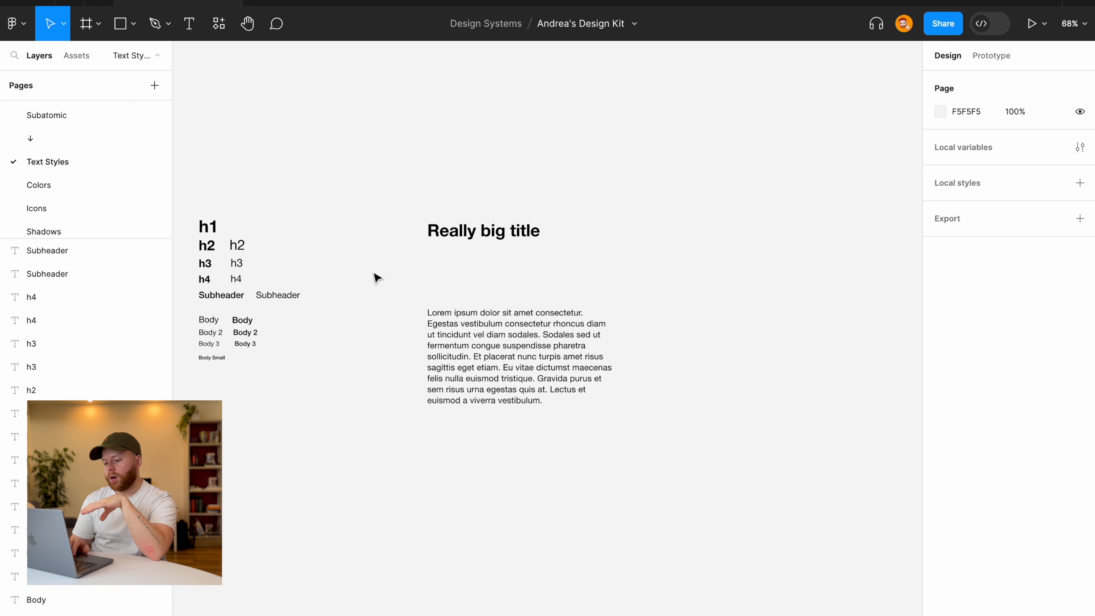
scroll(291, 265, "left", 4)
scroll(291, 265, "down", 2)
scroll(317, 217, "up", 5)
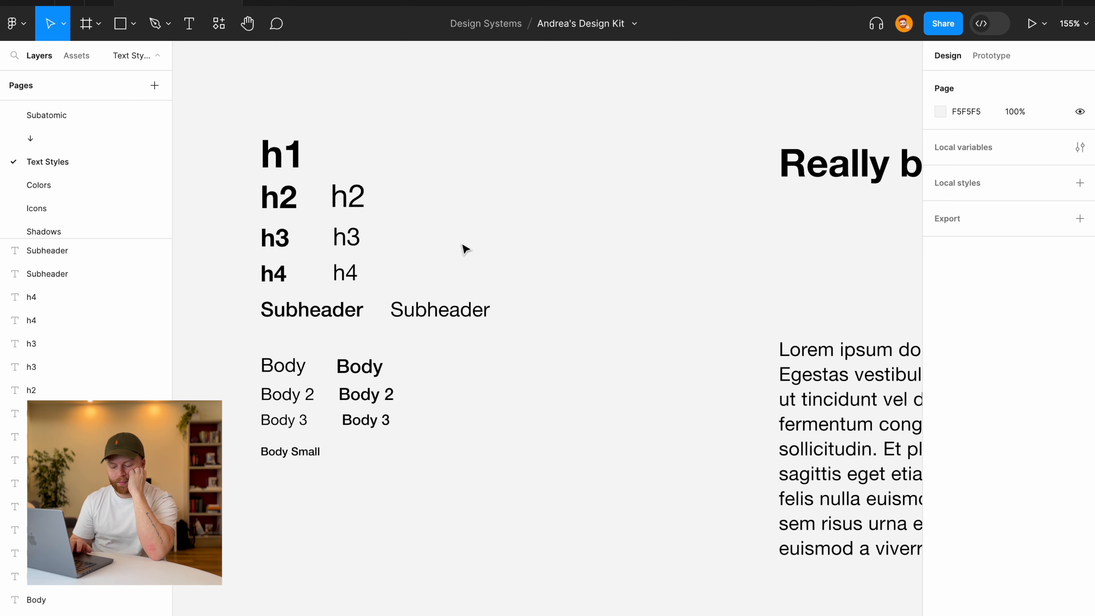
scroll(465, 249, "down", 3)
scroll(465, 249, "right", 2)
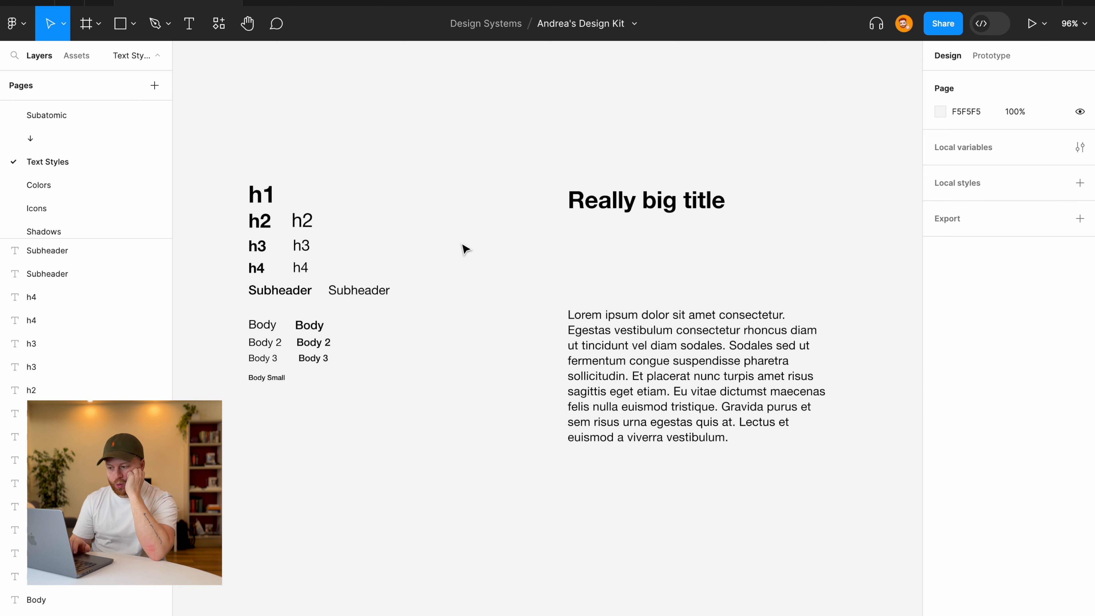
scroll(465, 249, "up", 2)
scroll(465, 249, "right", 3)
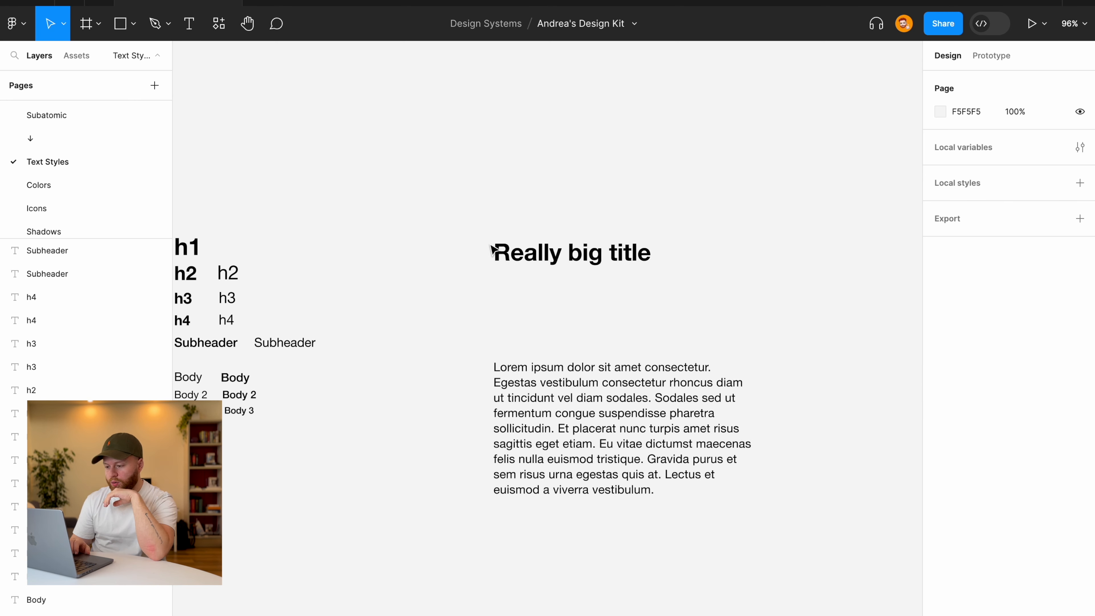
Save the Really big title's formatting as a new text style named h1 with no description.
left_click(500, 250)
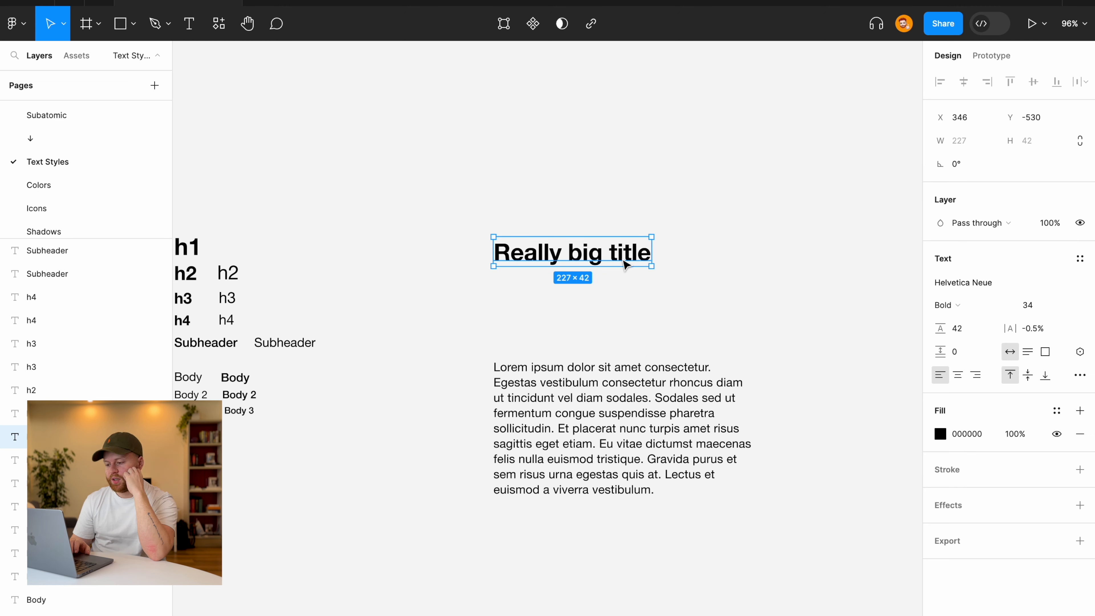
scroll(630, 259, "up", 3)
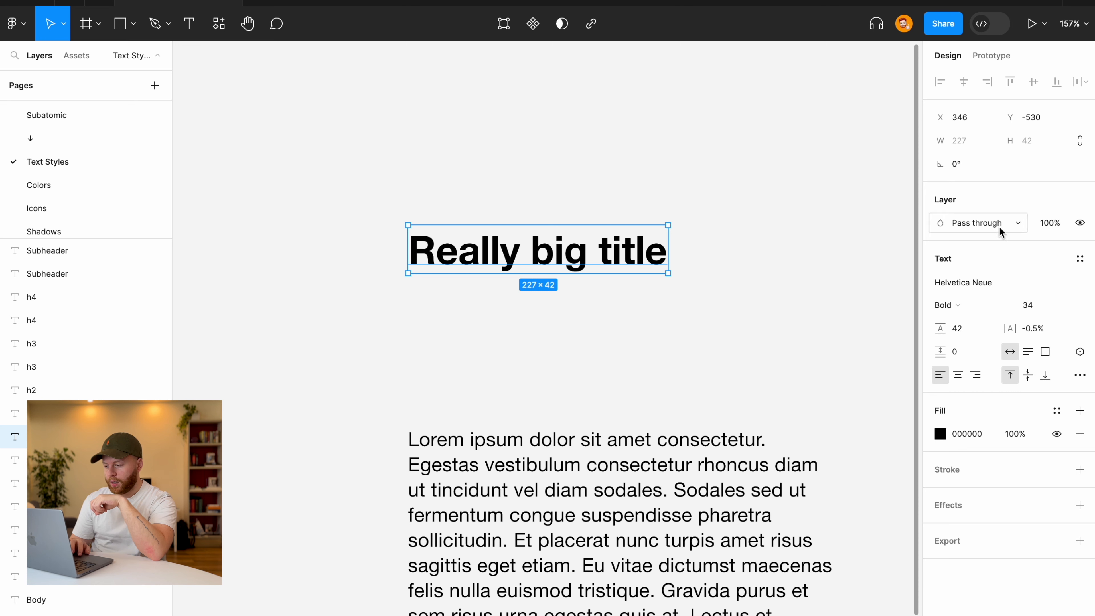
left_click(1082, 260)
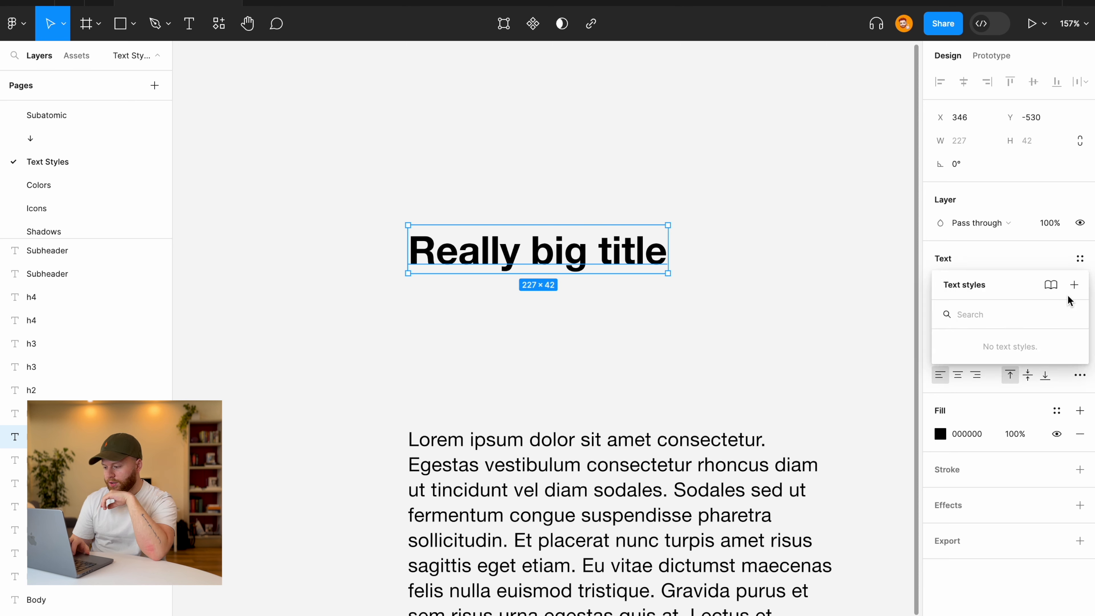
left_click(1075, 285)
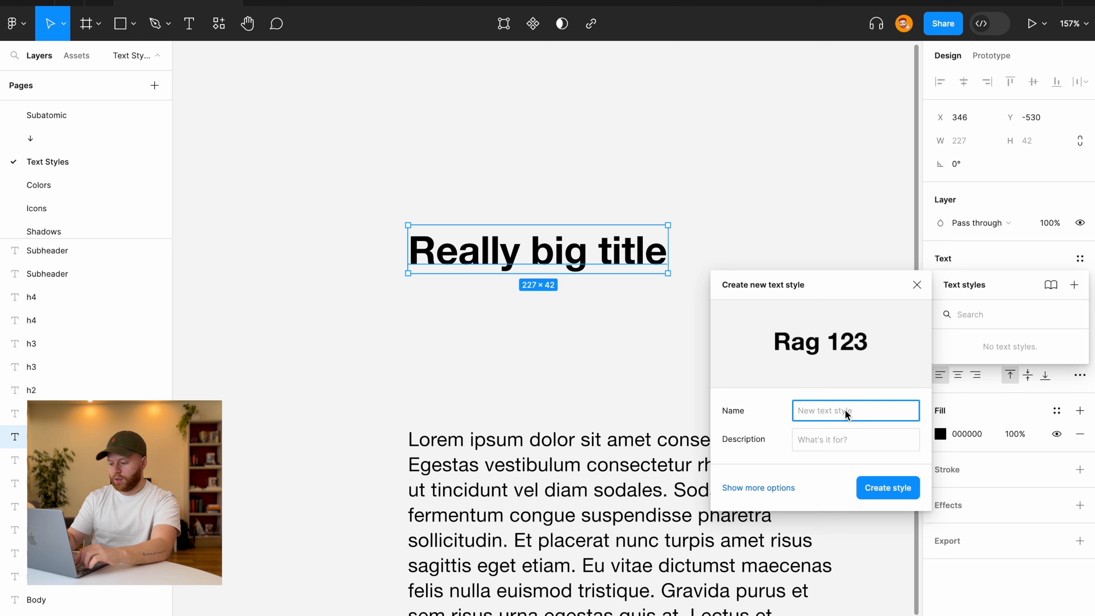
type("h1")
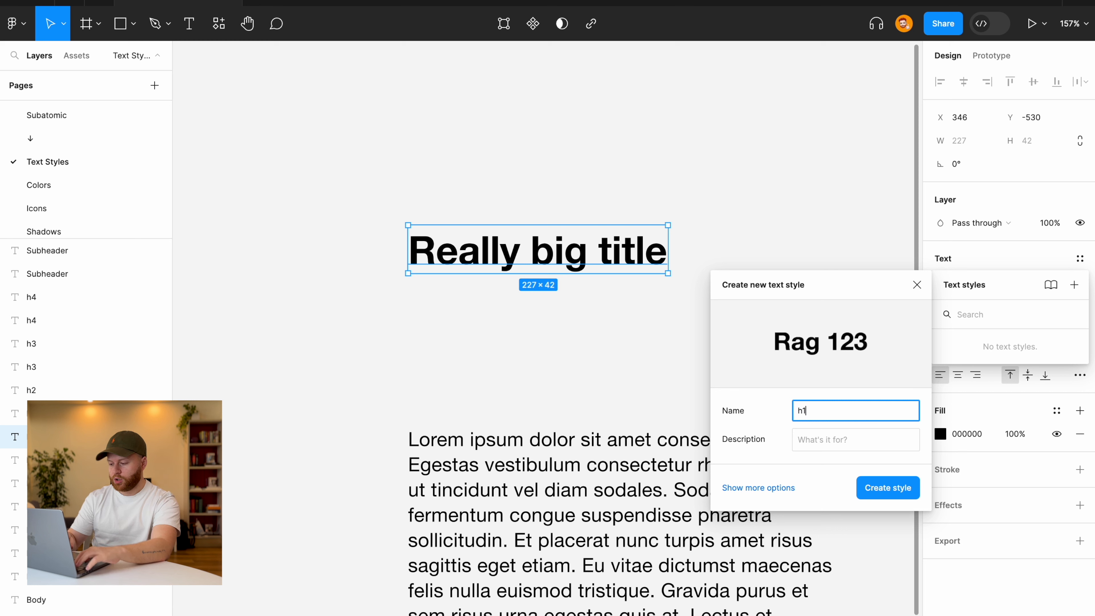
left_click(854, 445)
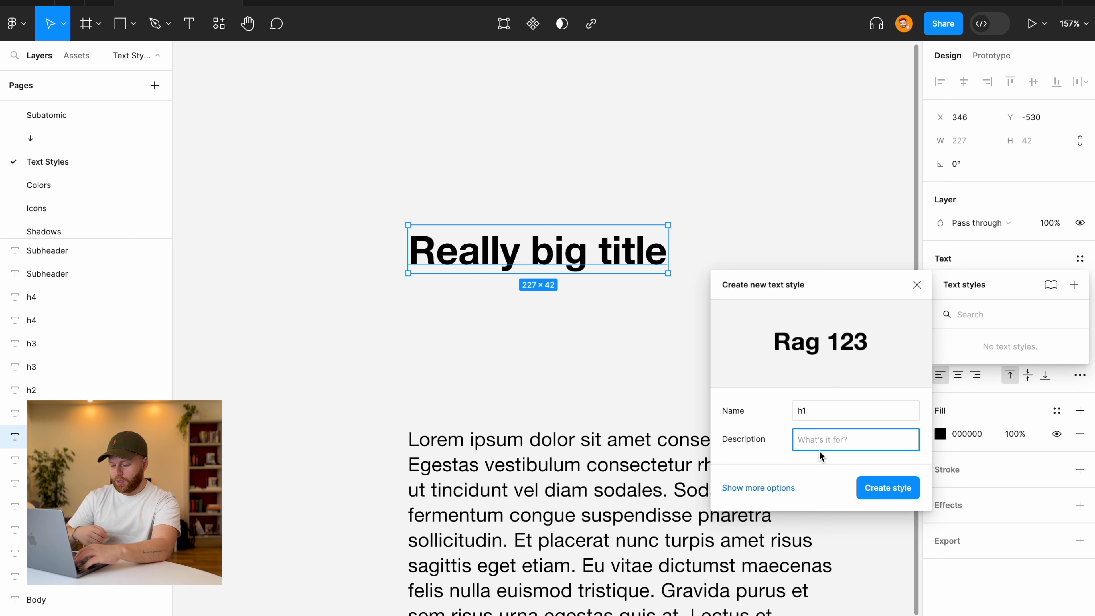
type("Use for rea")
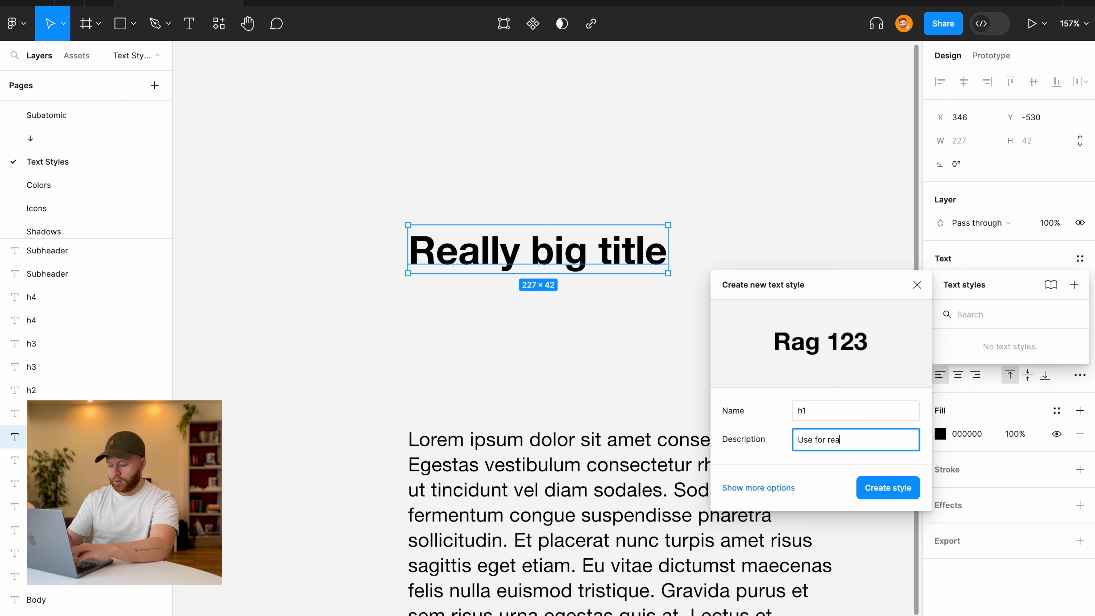
type("lly big t")
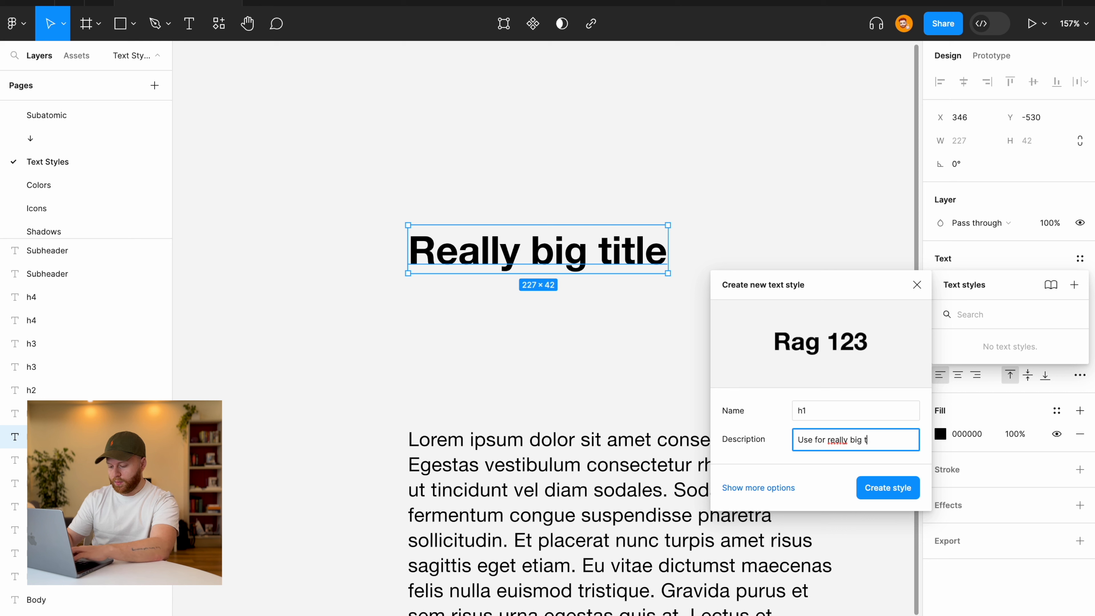
key("BackSpace")
key("BackSpace")
key("BackSpace")
key("BackSpace")
key("BackSpace")
key("BackSpace")
key("BackSpace")
key("BackSpace")
key("BackSpace")
key("BackSpace")
key("BackSpace")
key("BackSpace")
key("BackSpace")
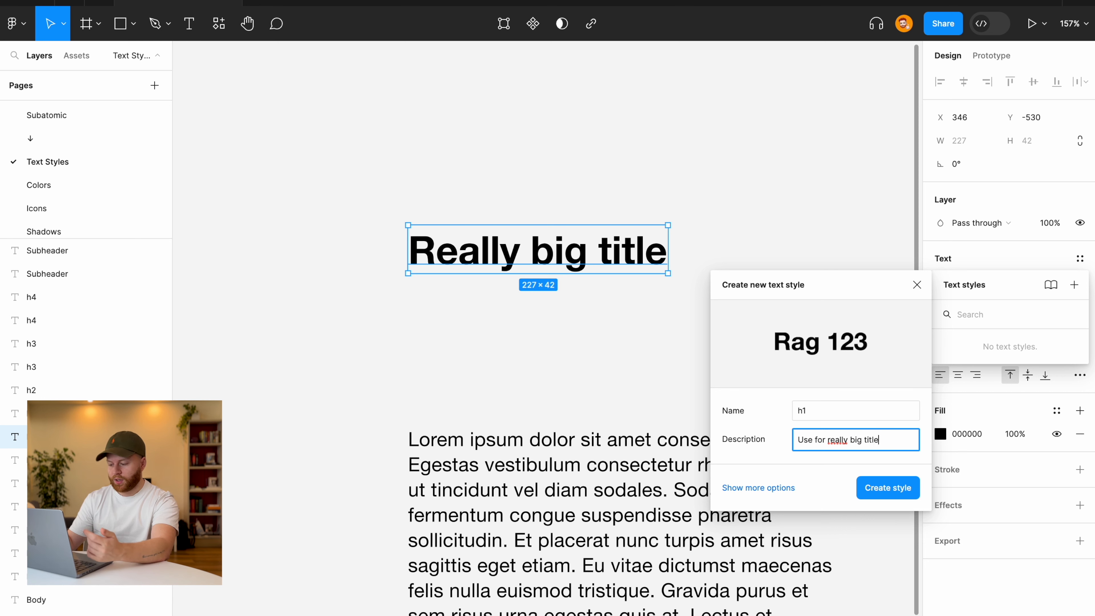
key("BackSpace")
key("BackSpace")
key("BackSpace")
key("BackSpace")
key("BackSpace")
key("BackSpace")
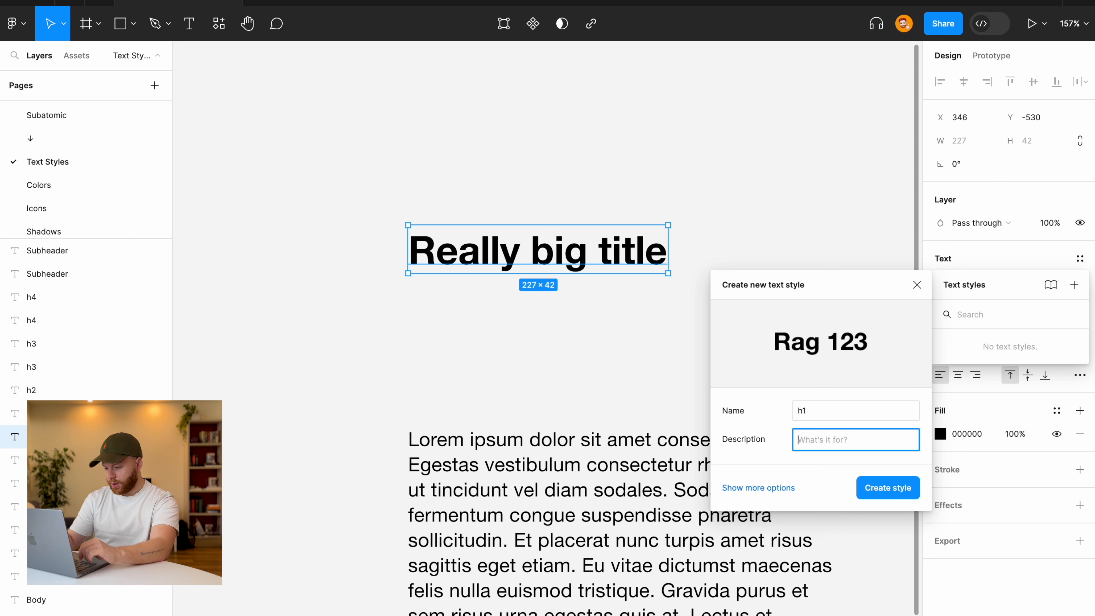
left_click(887, 492)
left_click(848, 358)
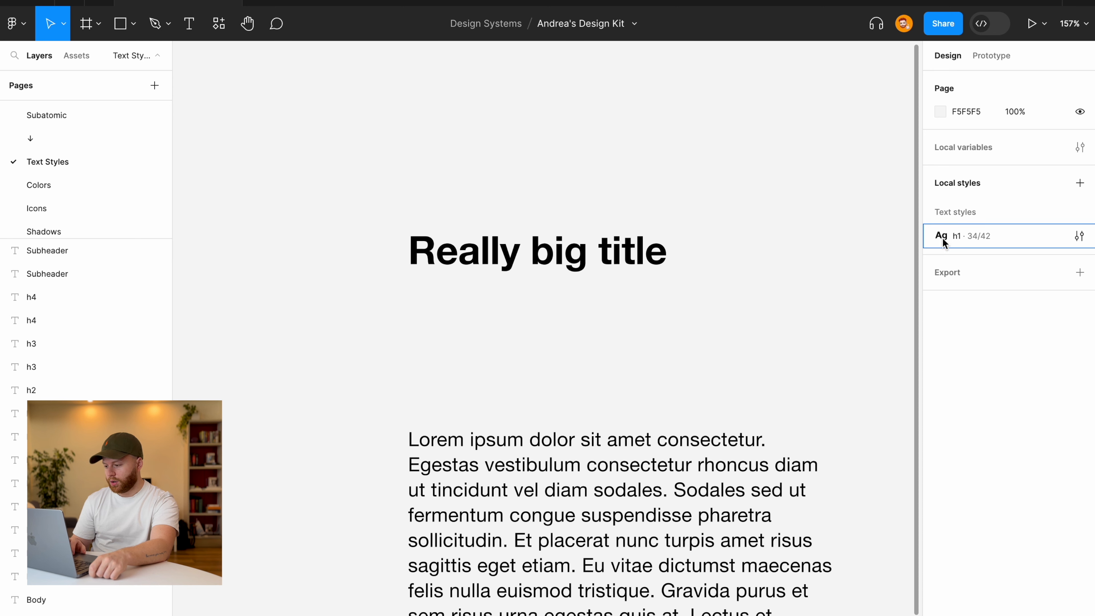
left_click(558, 254)
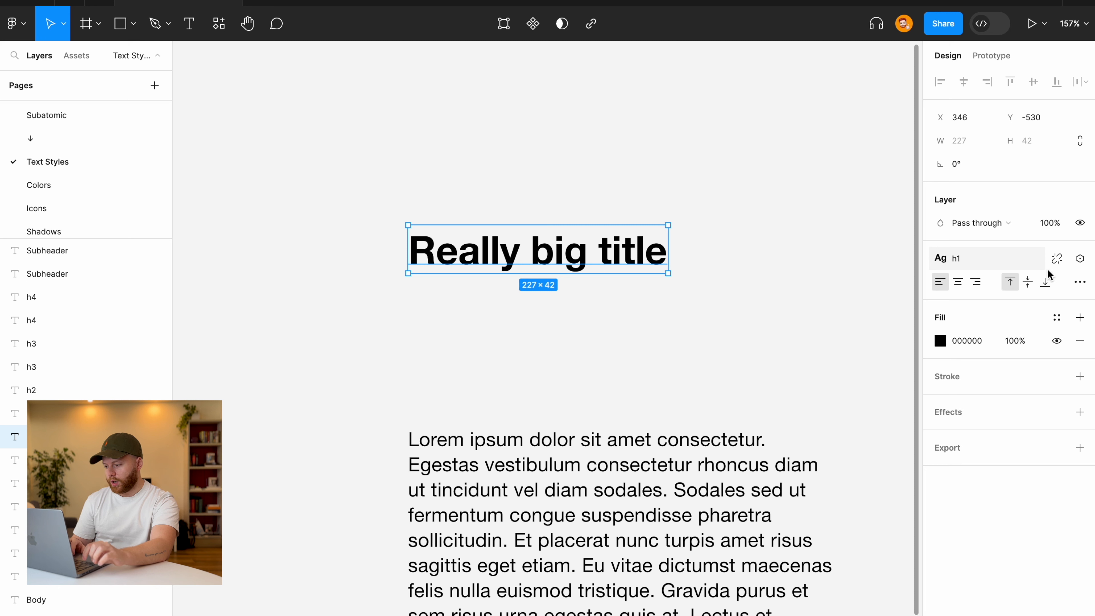
left_click(1057, 258)
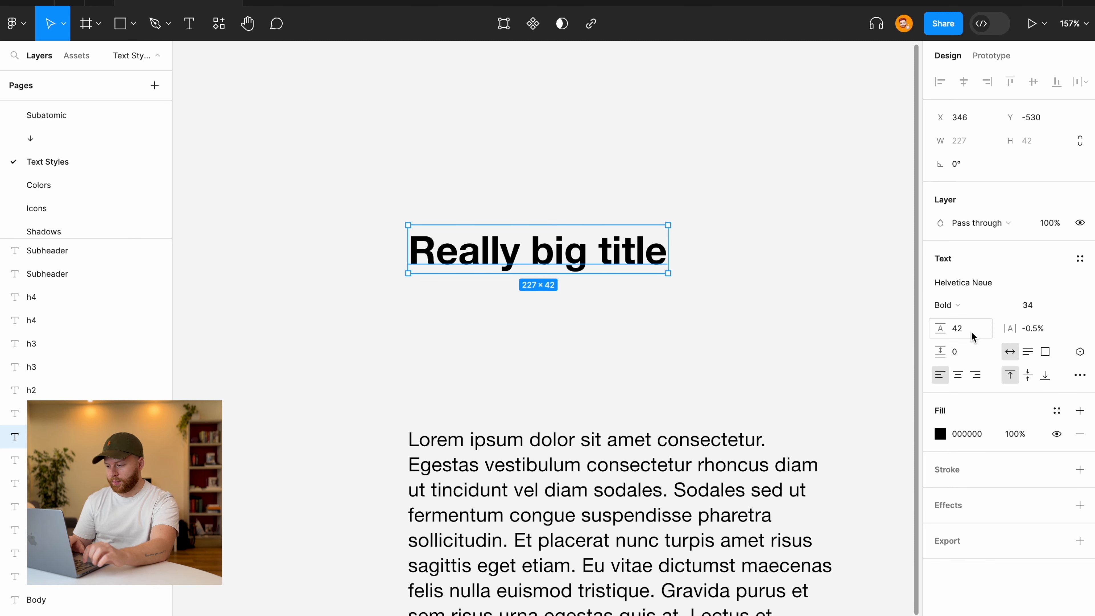
key("ctrl+z")
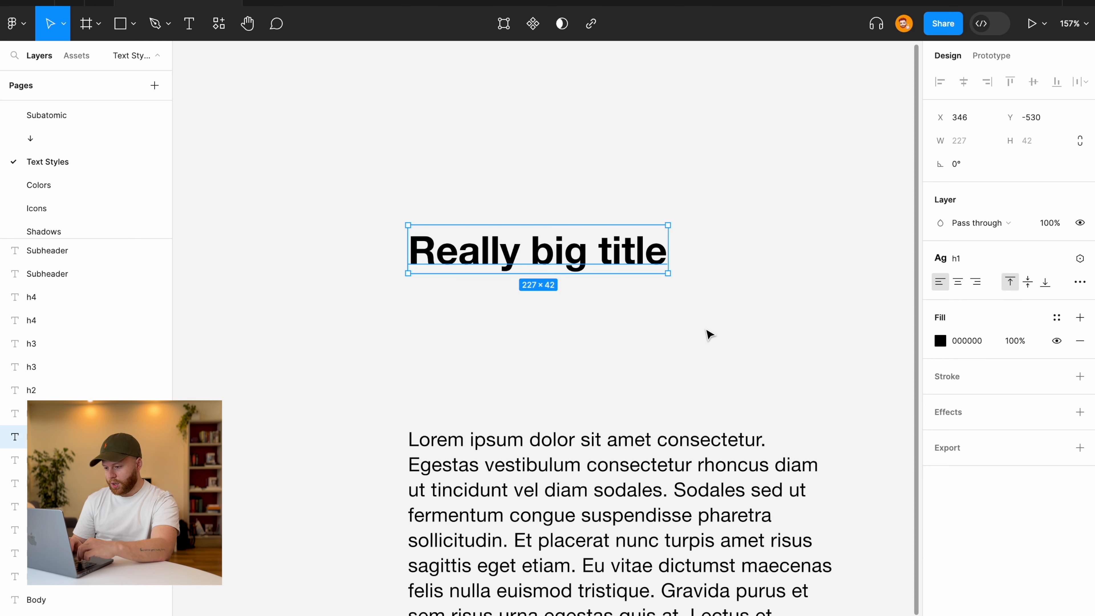
key("Escape")
mouse_move(1070, 244)
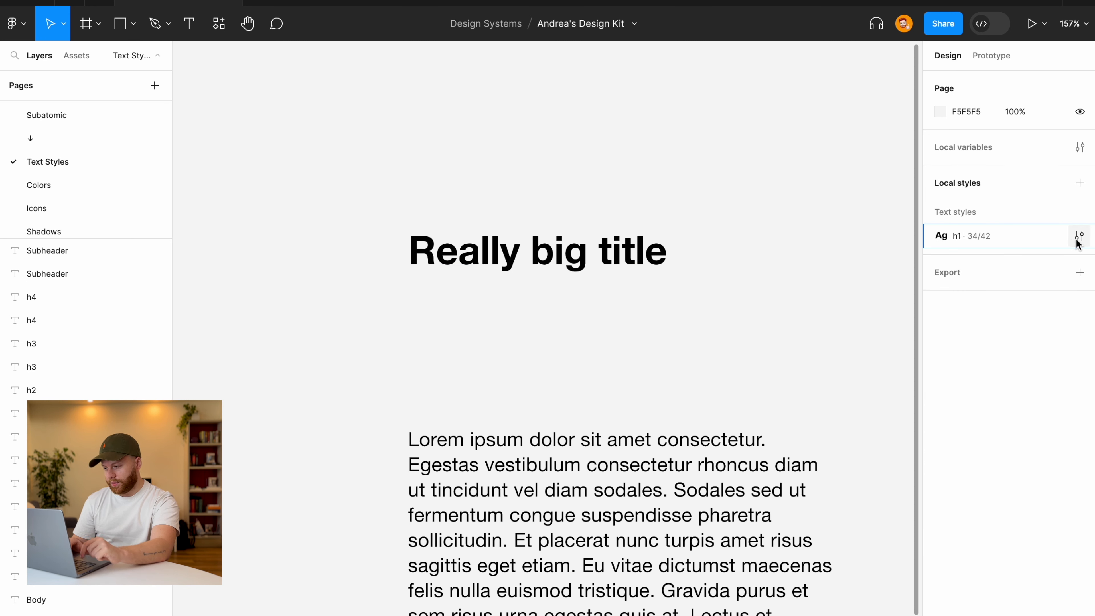
left_click(1076, 241)
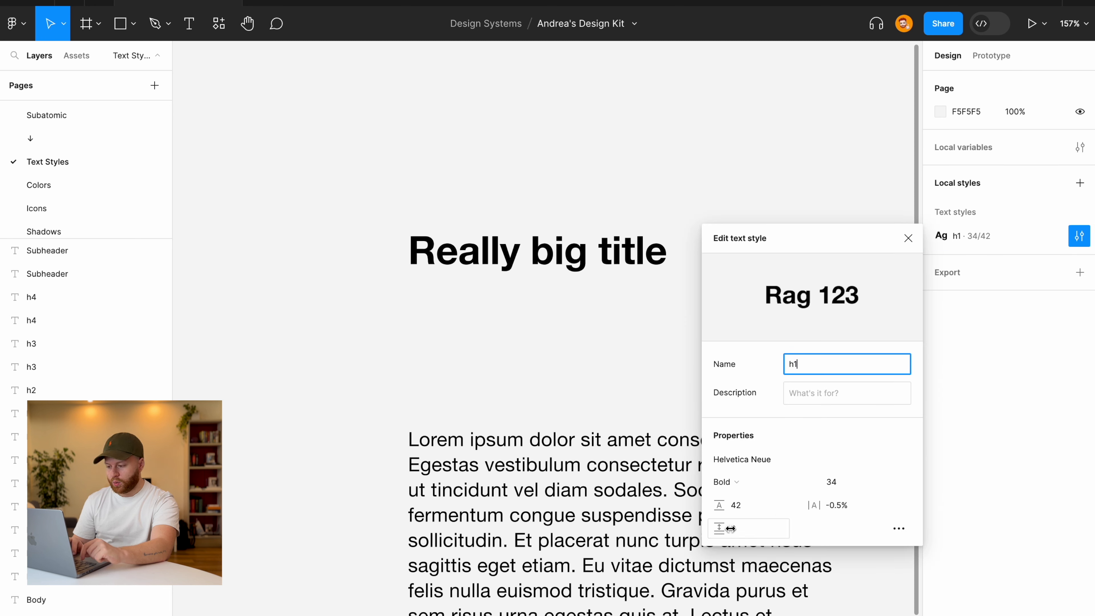
left_click(601, 382)
scroll(601, 382, "down", 5)
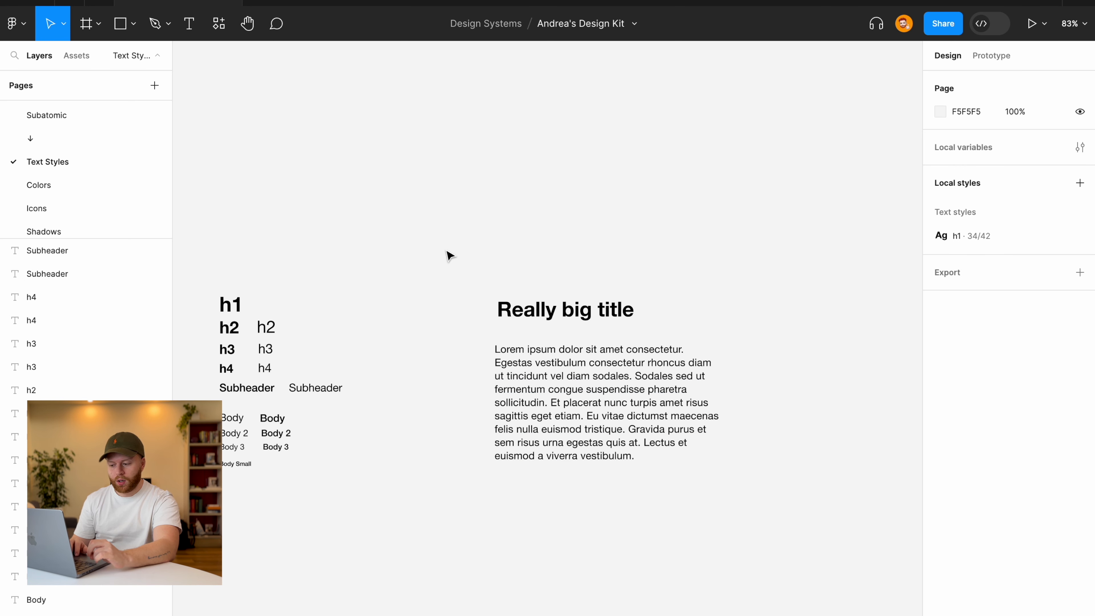
left_click_drag(448, 239, 784, 531)
left_click(783, 531)
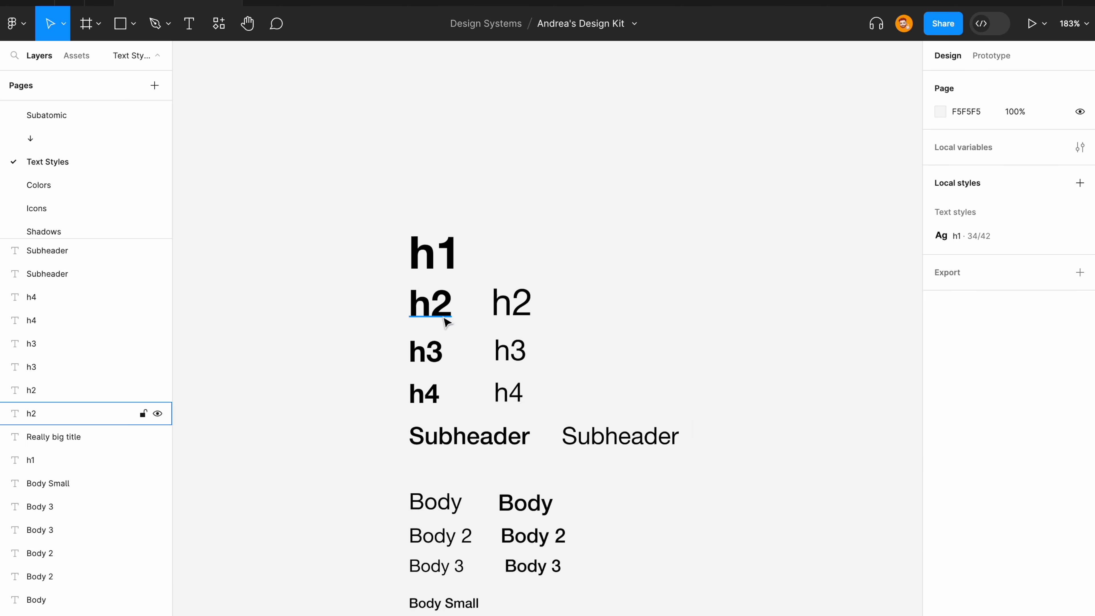
Delete the selected specimen text layers from the page.
left_click(513, 303)
left_click(1080, 258)
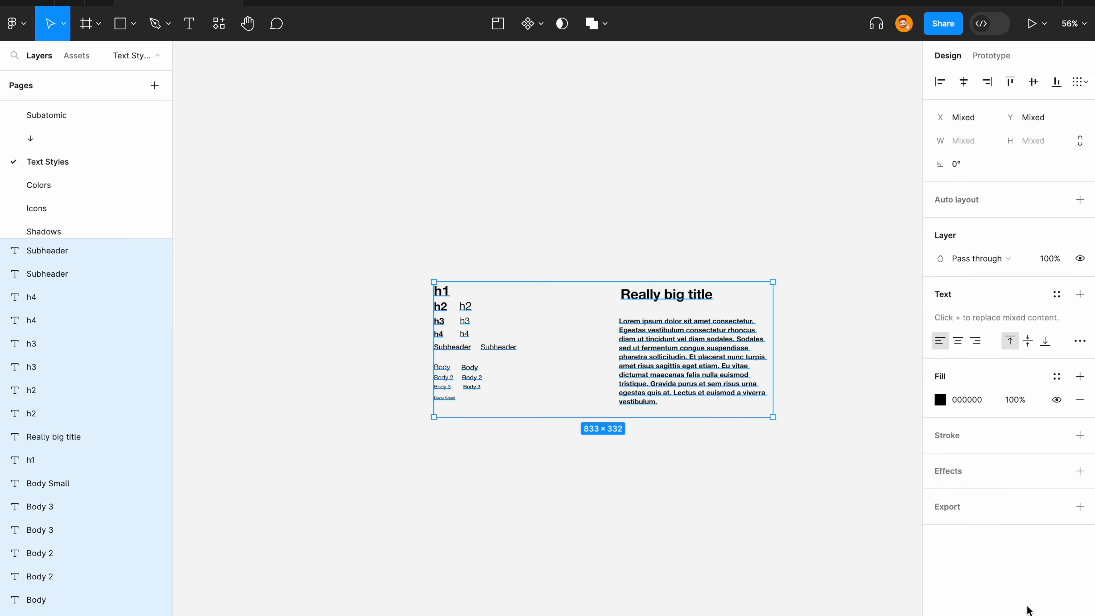
key("Delete")
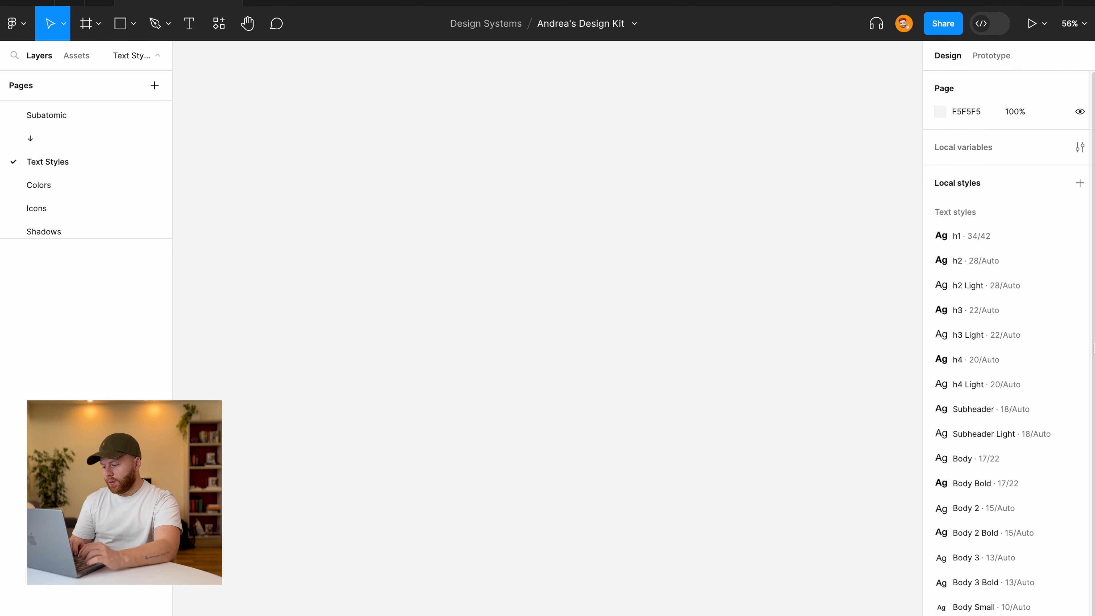
scroll(1042, 345, "down", 2)
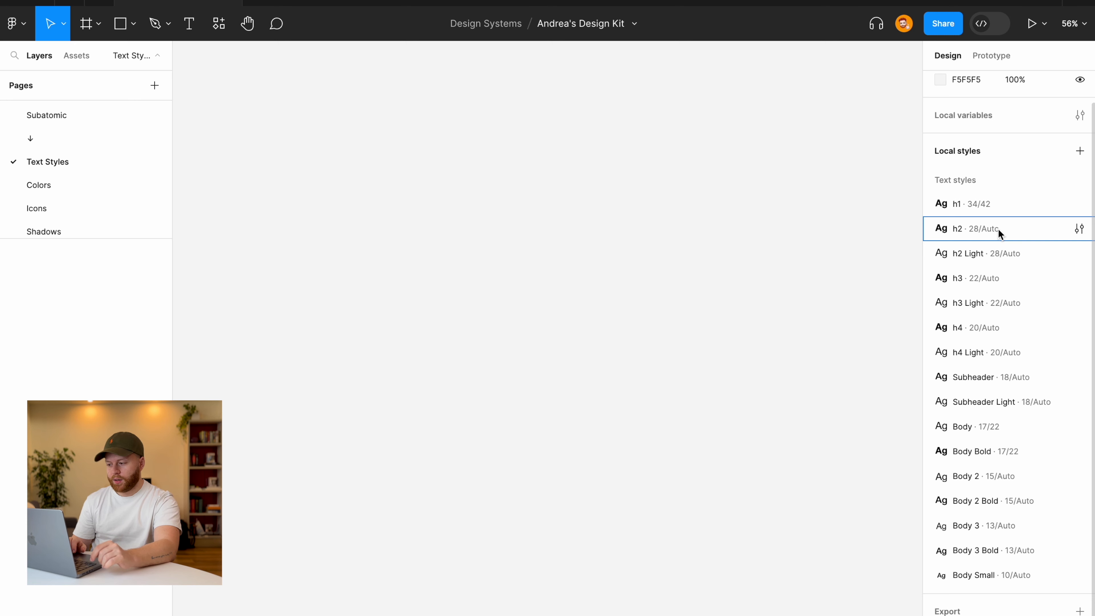
Run the Auto Documentation plugin from the Plugins list and switch it to its Fonts tab.
left_click(13, 24)
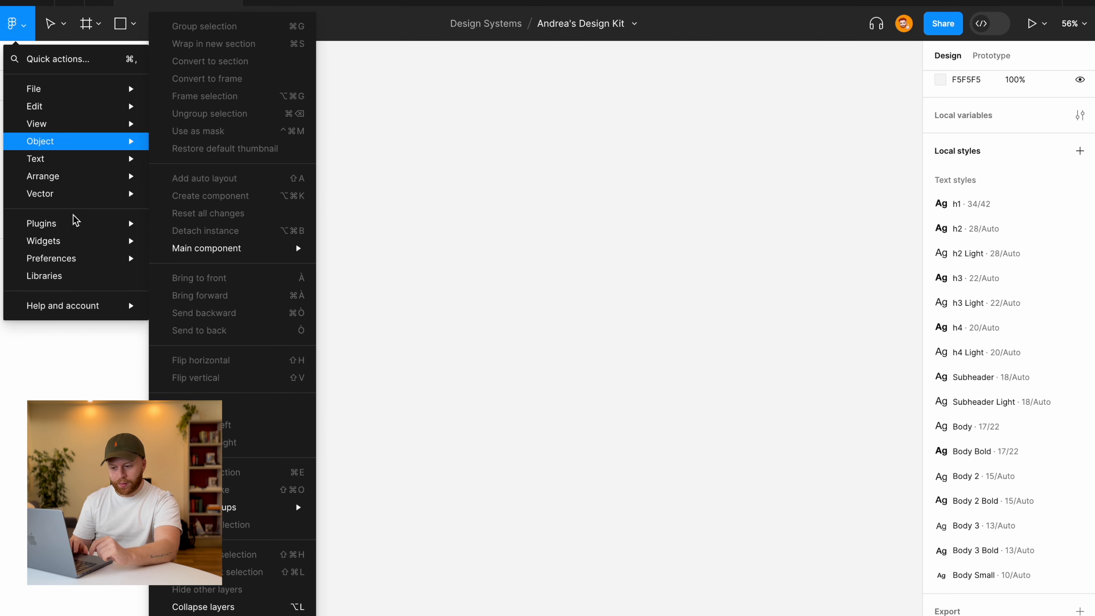
key("Escape")
left_click(218, 24)
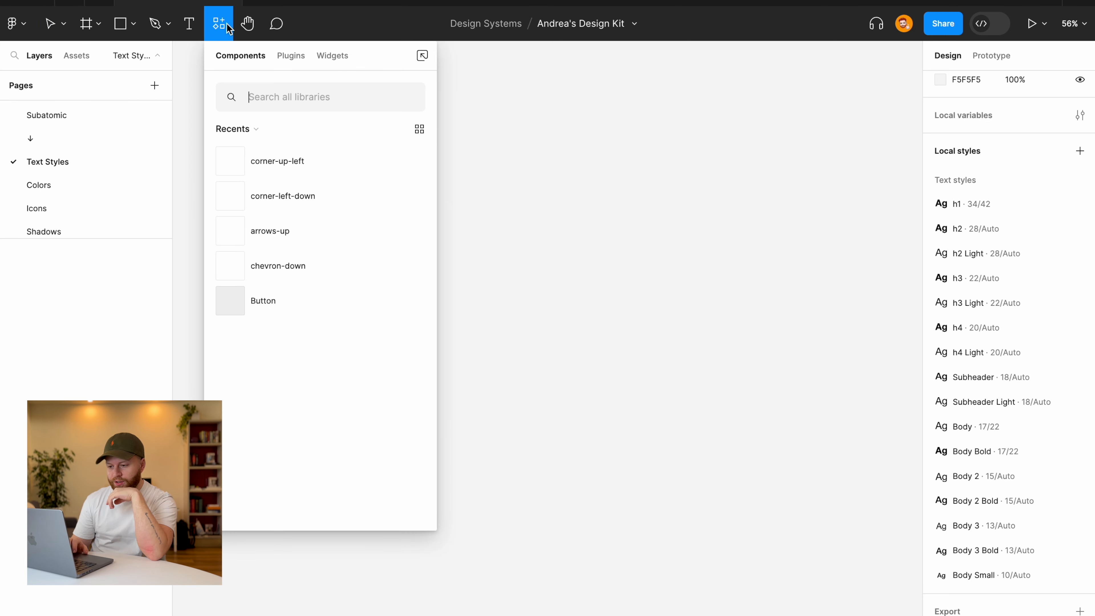
left_click(289, 56)
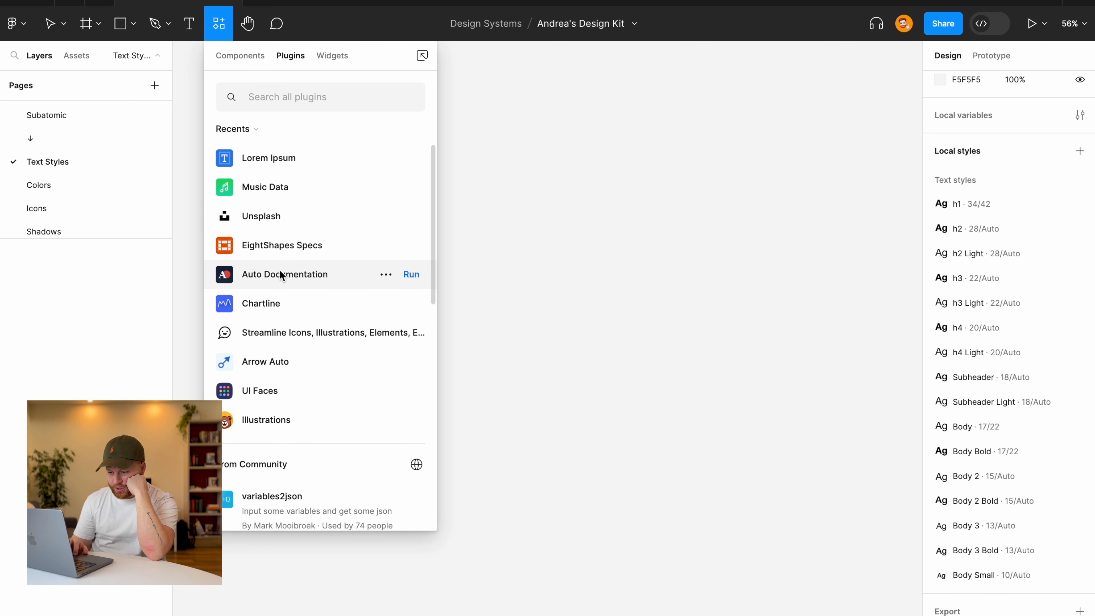
left_click(411, 275)
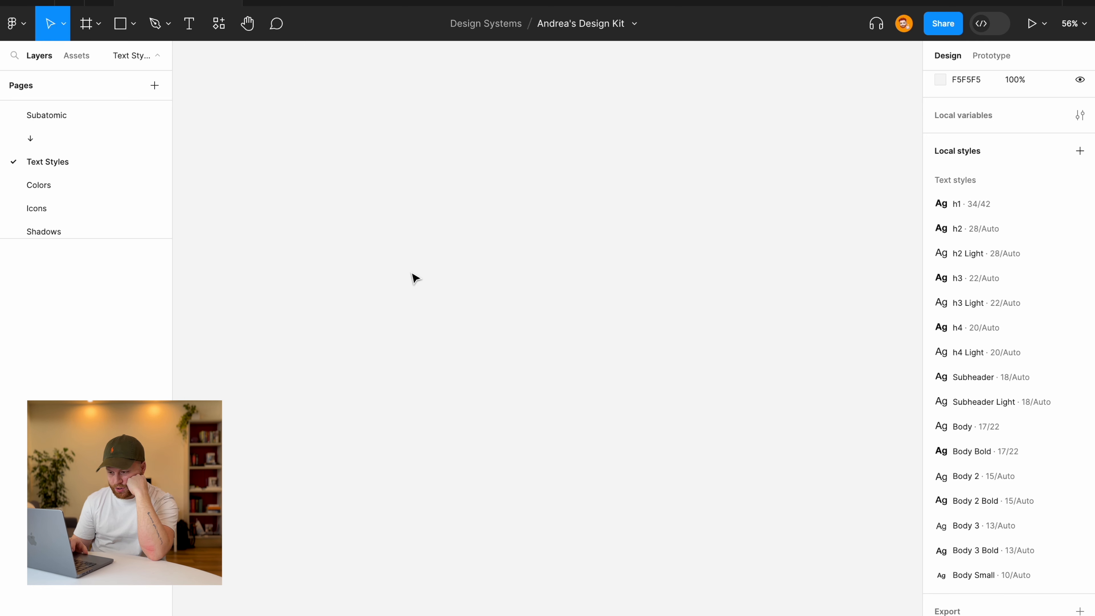
left_click_drag(768, 424, 371, 192)
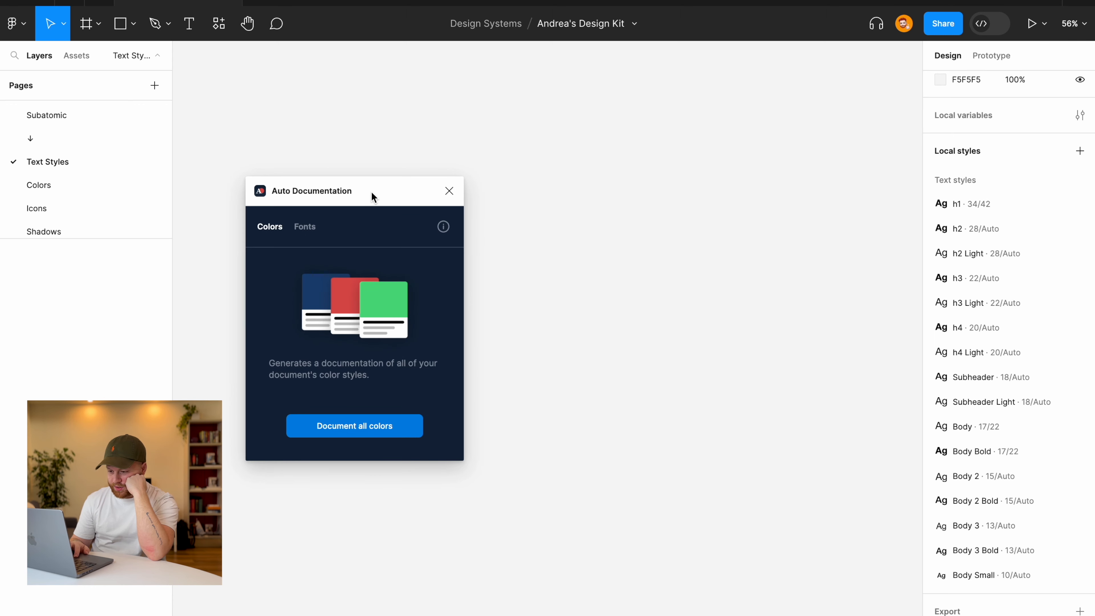
left_click(302, 235)
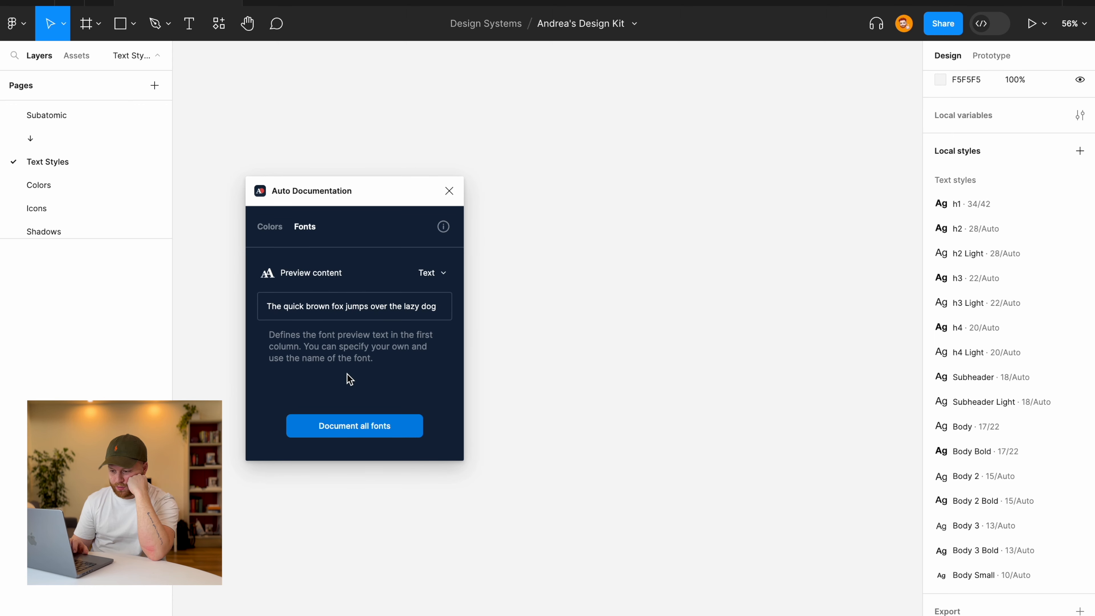
Document all fonts into a table of style family, weight, size, line height and spacing, then close the plugin.
left_click(321, 426)
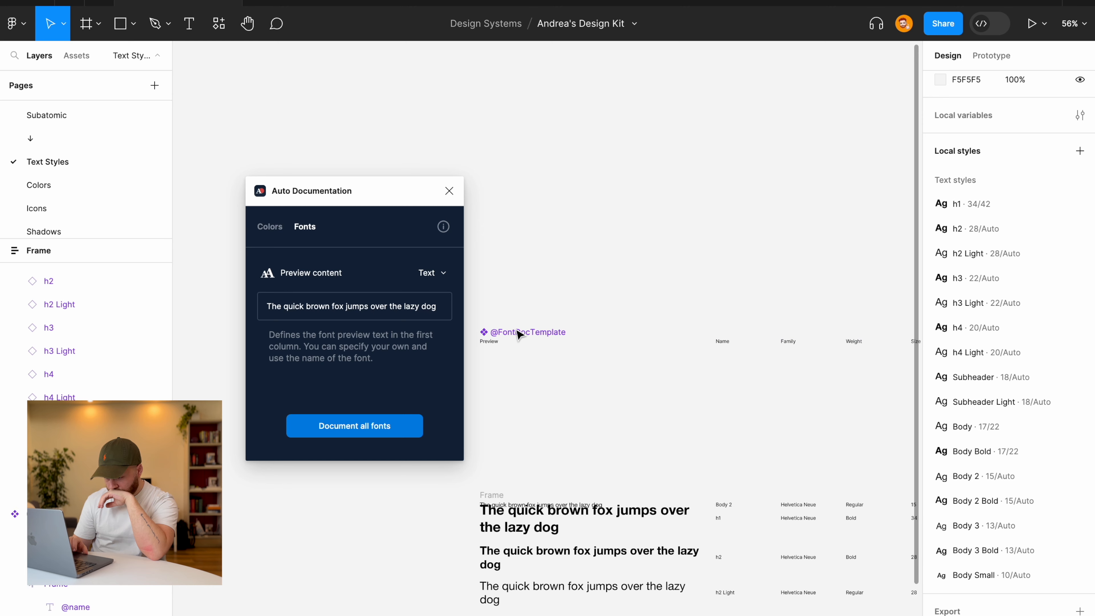
scroll(532, 405, "down", 3)
scroll(532, 405, "right", 2)
scroll(534, 408, "down", 4)
scroll(534, 408, "left", 2)
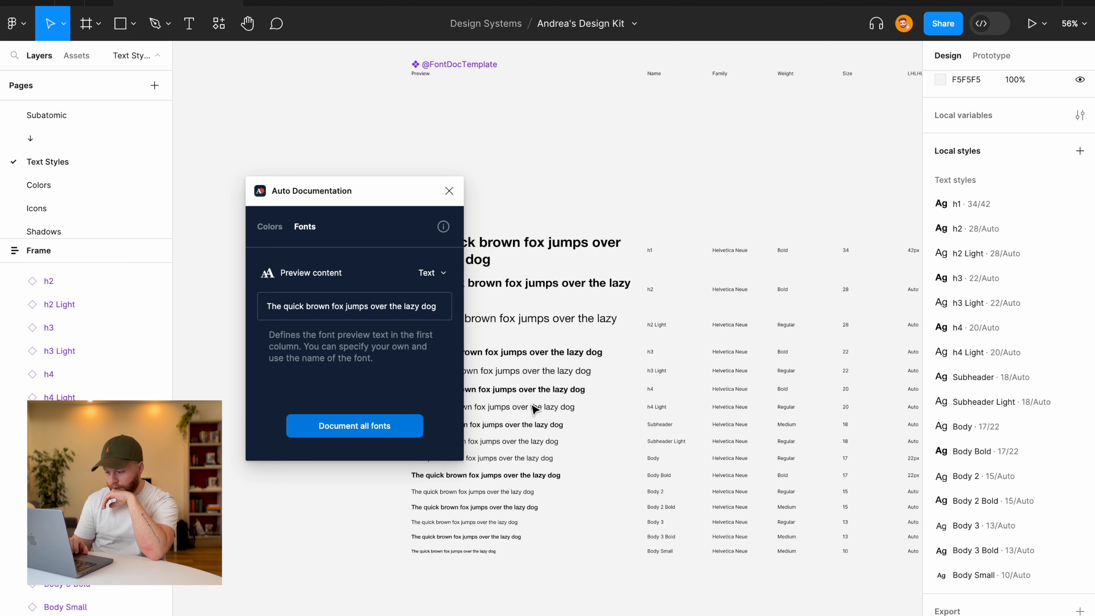
left_click(450, 191)
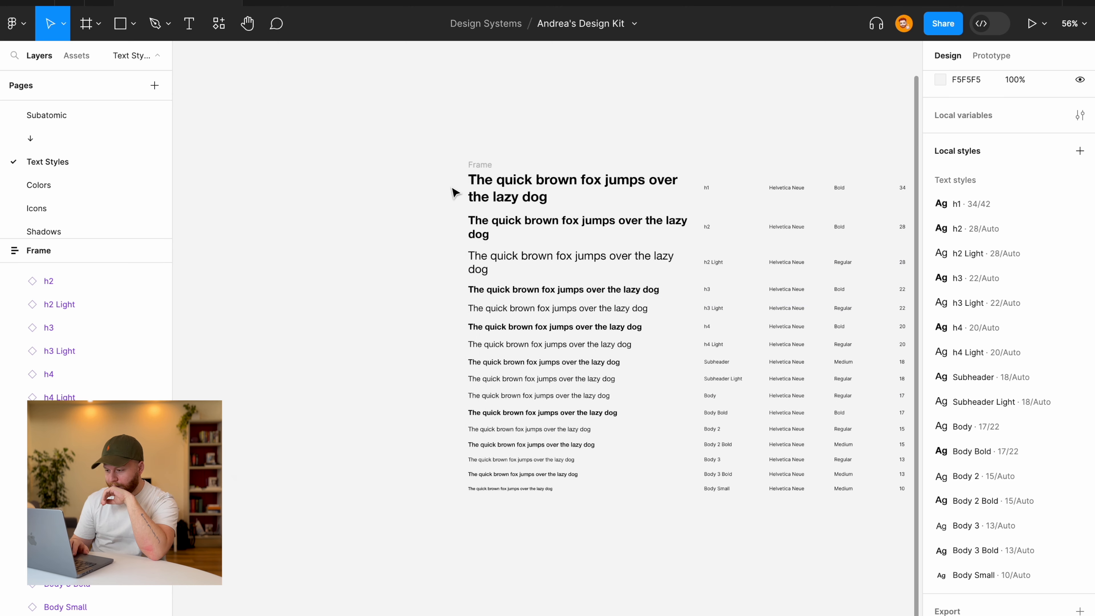
scroll(455, 192, "up", 2)
scroll(455, 193, "right", 4)
scroll(455, 192, "down", 3)
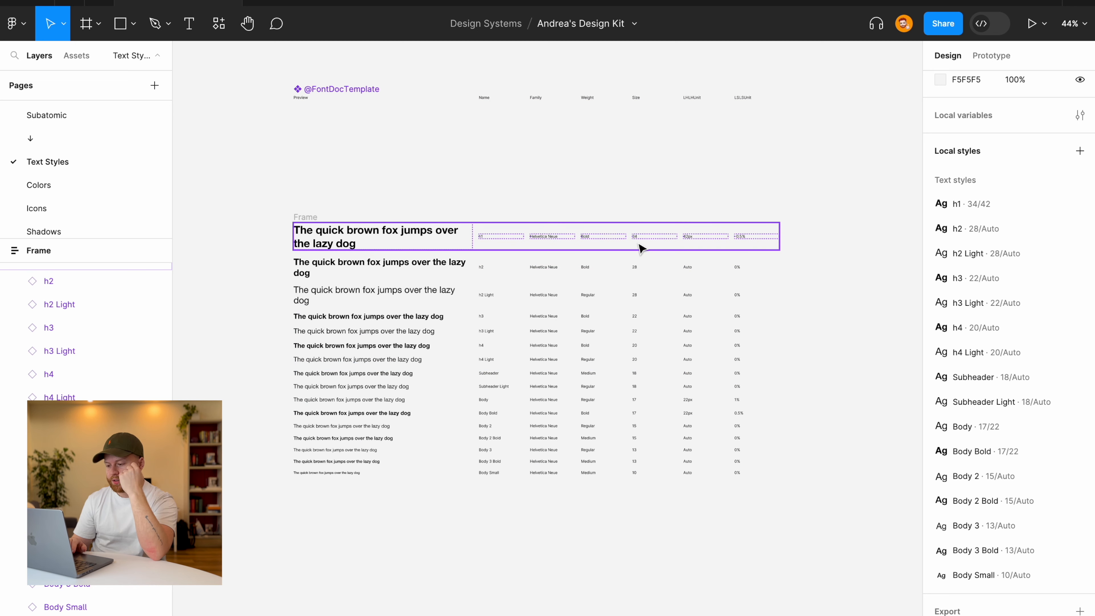
scroll(633, 235, "up", 5)
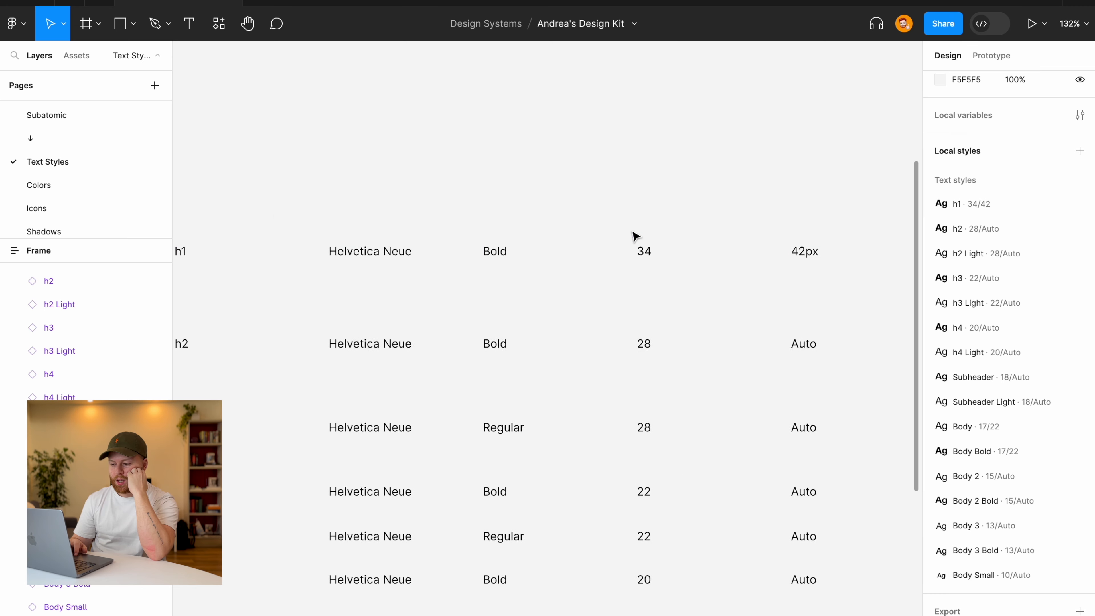
scroll(662, 247, "down", 3)
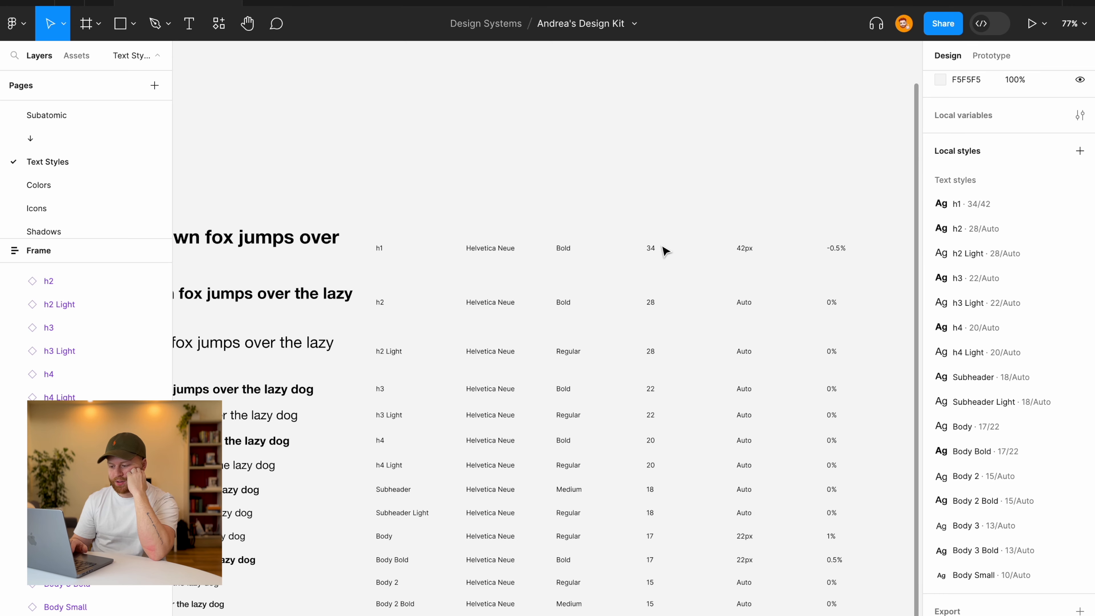